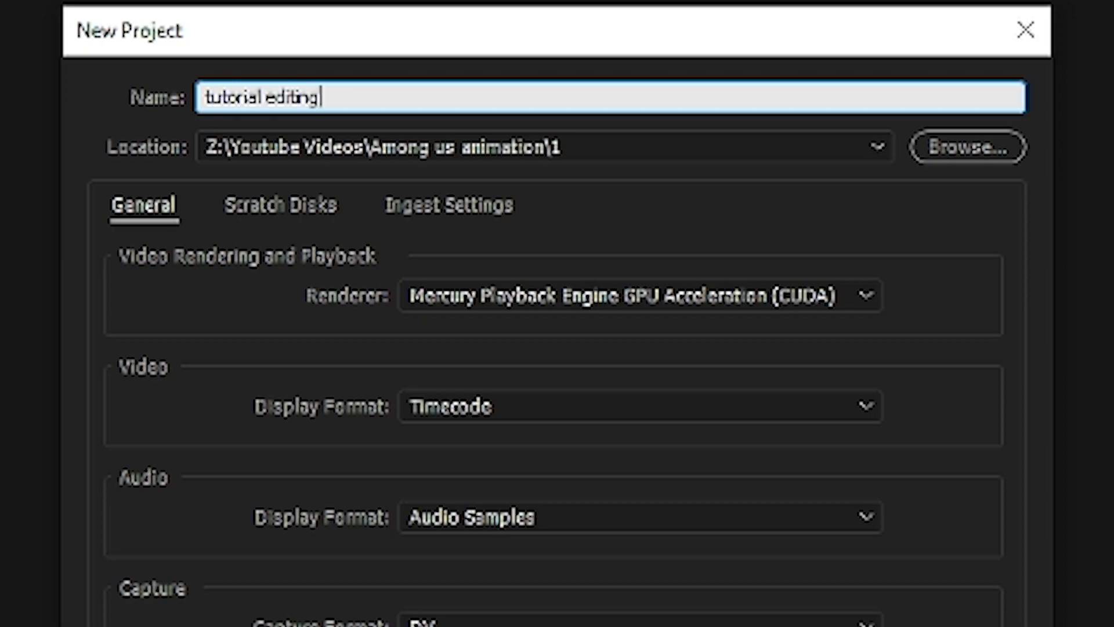
Step: Set the Desktop as the location of the "tutorial editing" project and create the project
click(959, 148)
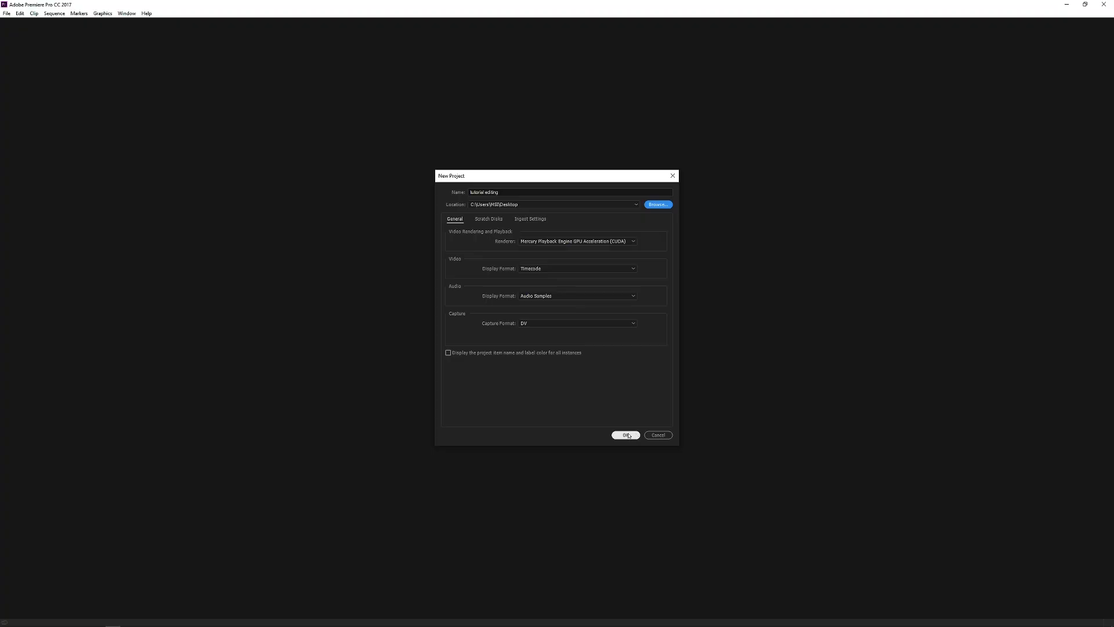
click(626, 435)
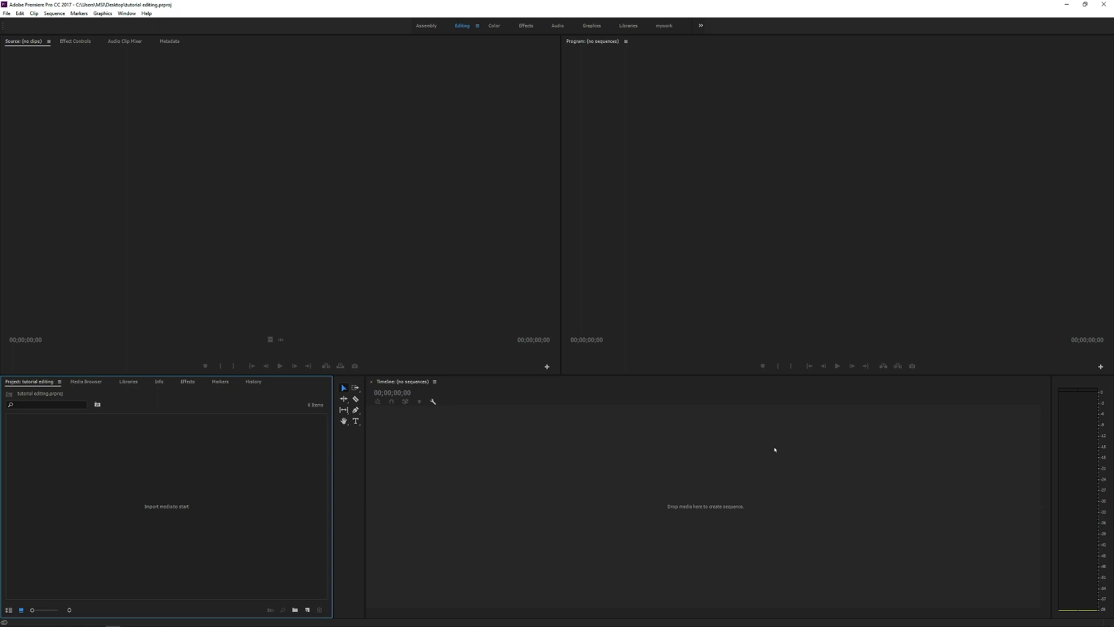
Step: Close the Audio Clip Mixer and Metadata panels, leaving the Source monitor in front in their group
right_click(128, 42)
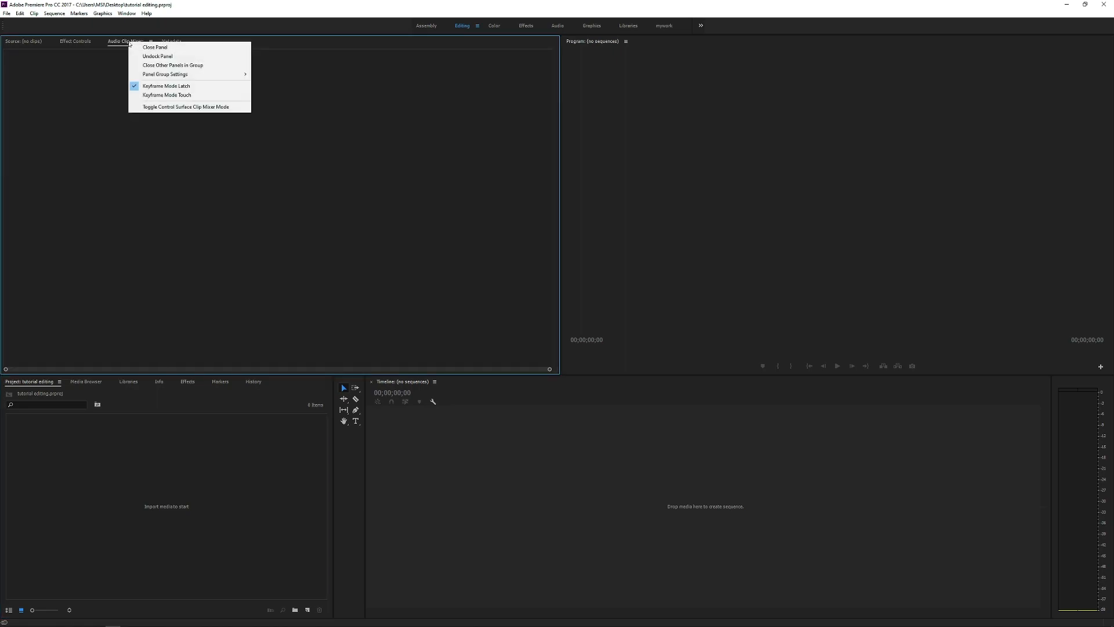
click(147, 49)
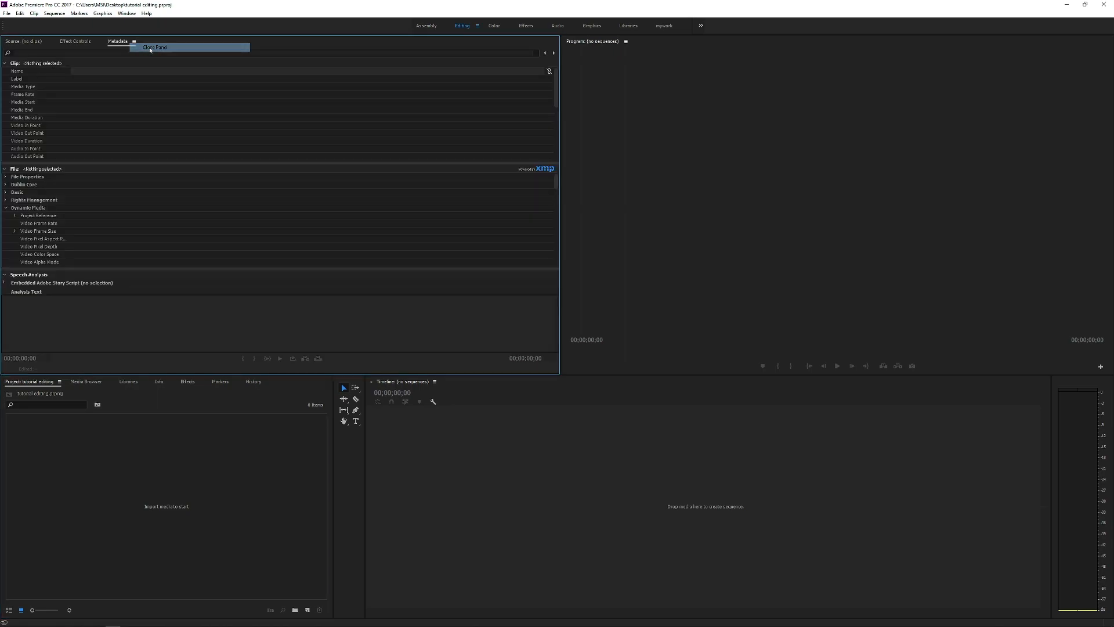
right_click(122, 41)
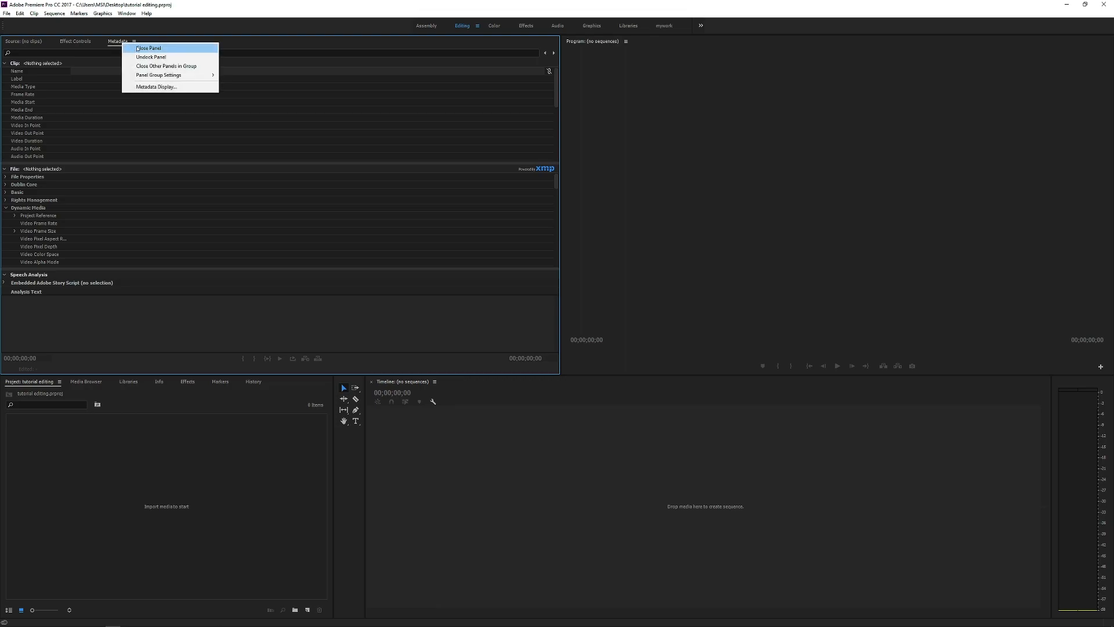
click(138, 49)
click(12, 43)
click(109, 441)
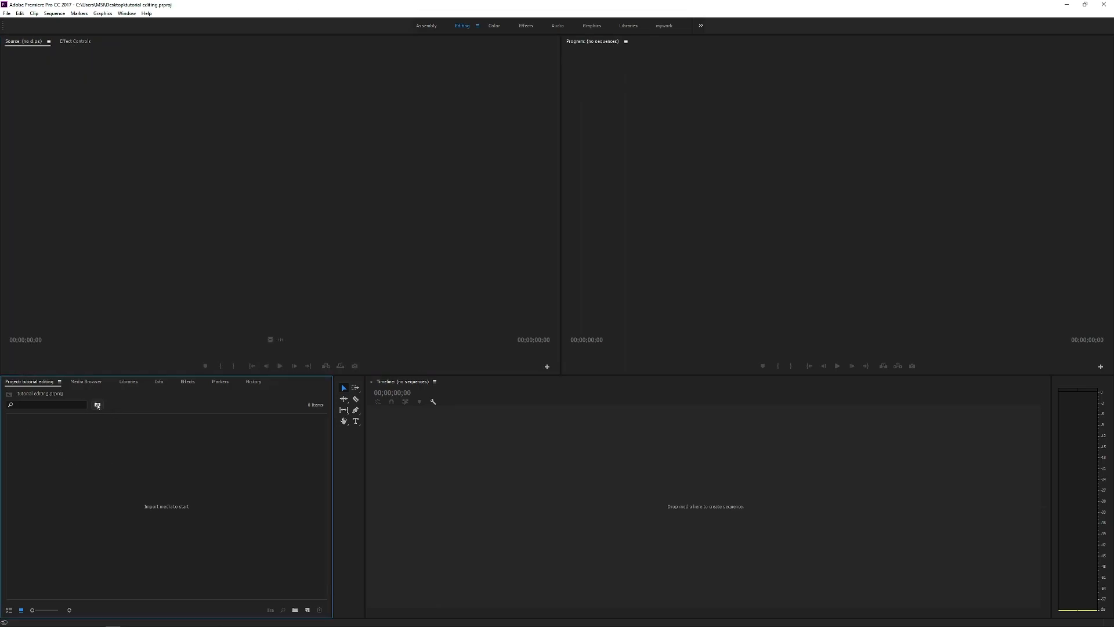
Step: Close the Media Browser, Libraries, Info, Markers and History panels, keeping Effects, and bring the Project panel back to the front
right_click(87, 381)
click(91, 385)
right_click(89, 384)
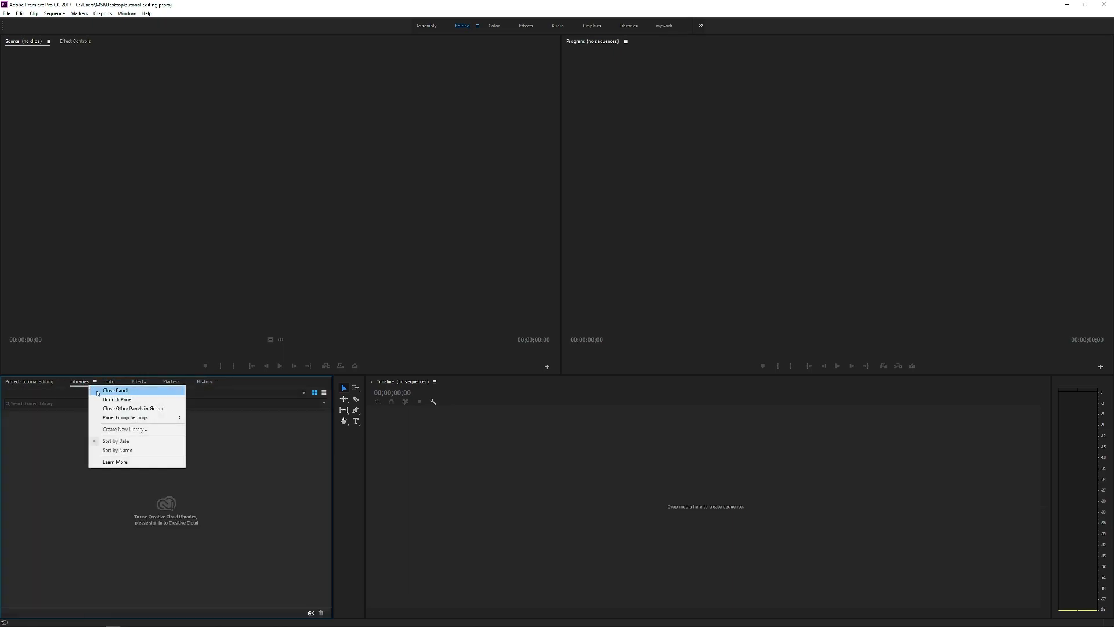
click(98, 391)
right_click(89, 383)
click(94, 389)
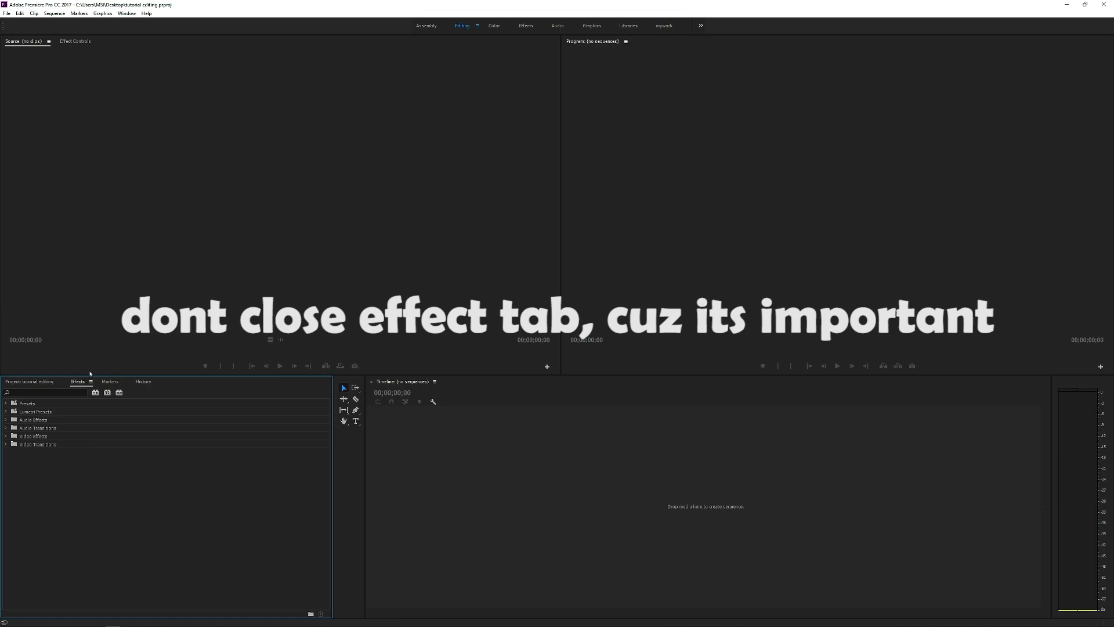
right_click(108, 381)
click(118, 386)
right_click(109, 382)
click(118, 386)
click(34, 383)
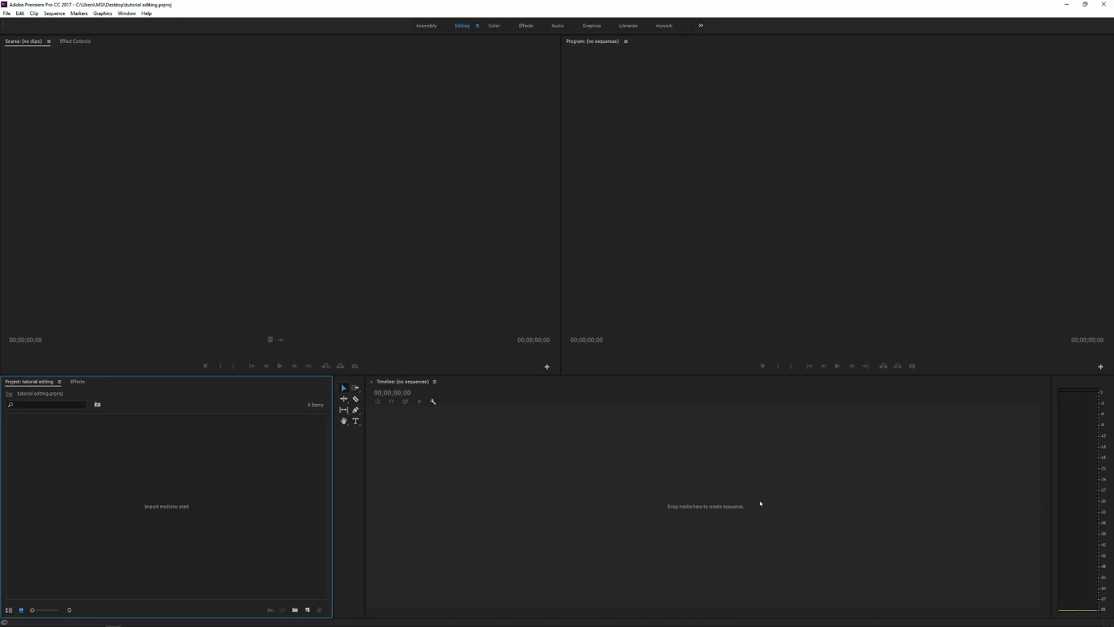
Step: Review the workspace layout by activating the Source, Program, Project, Tools, Timeline and audio meter panels in turn
click(263, 44)
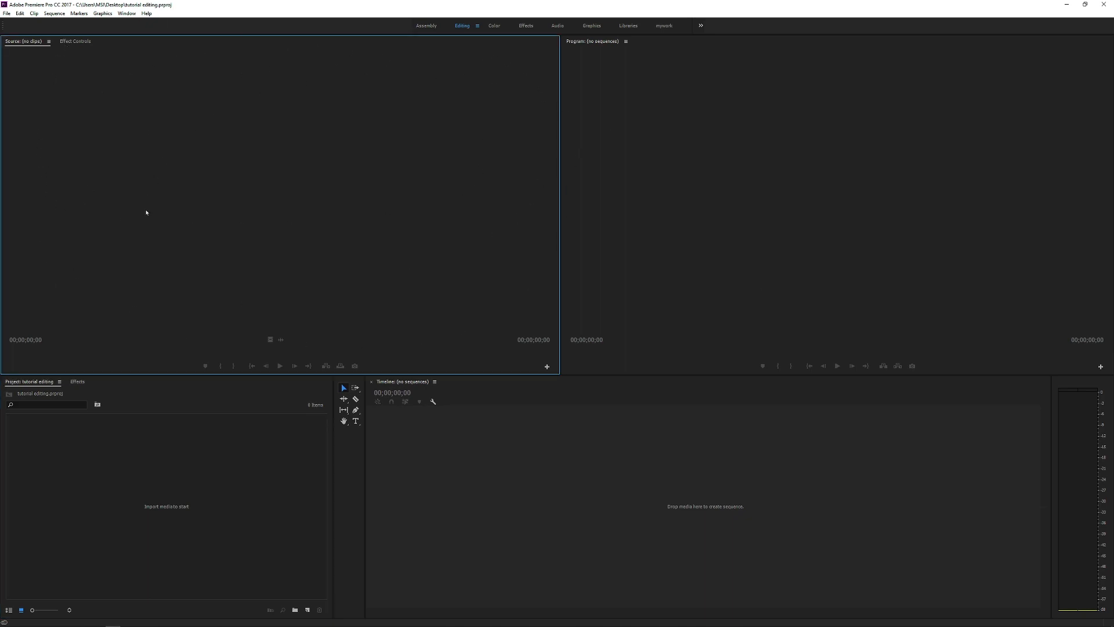
click(781, 237)
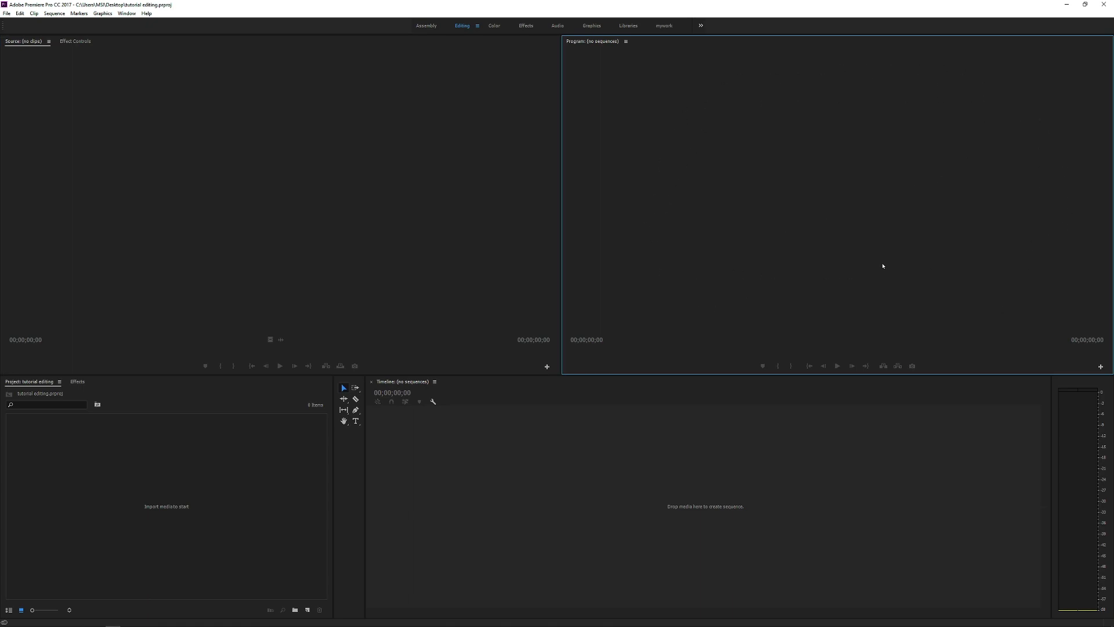
click(251, 422)
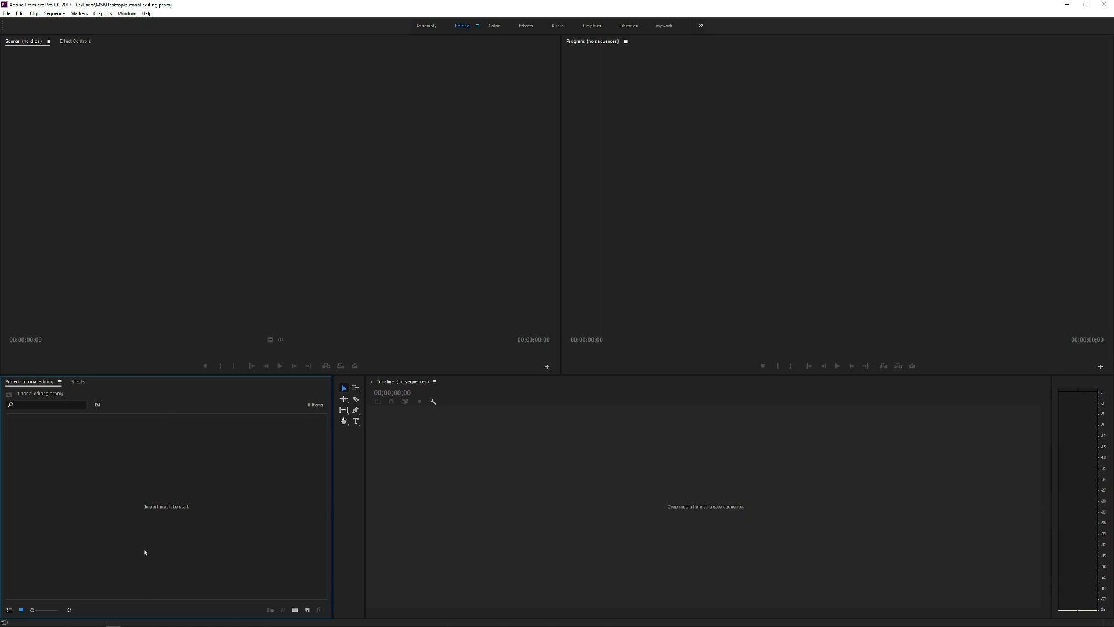
click(351, 449)
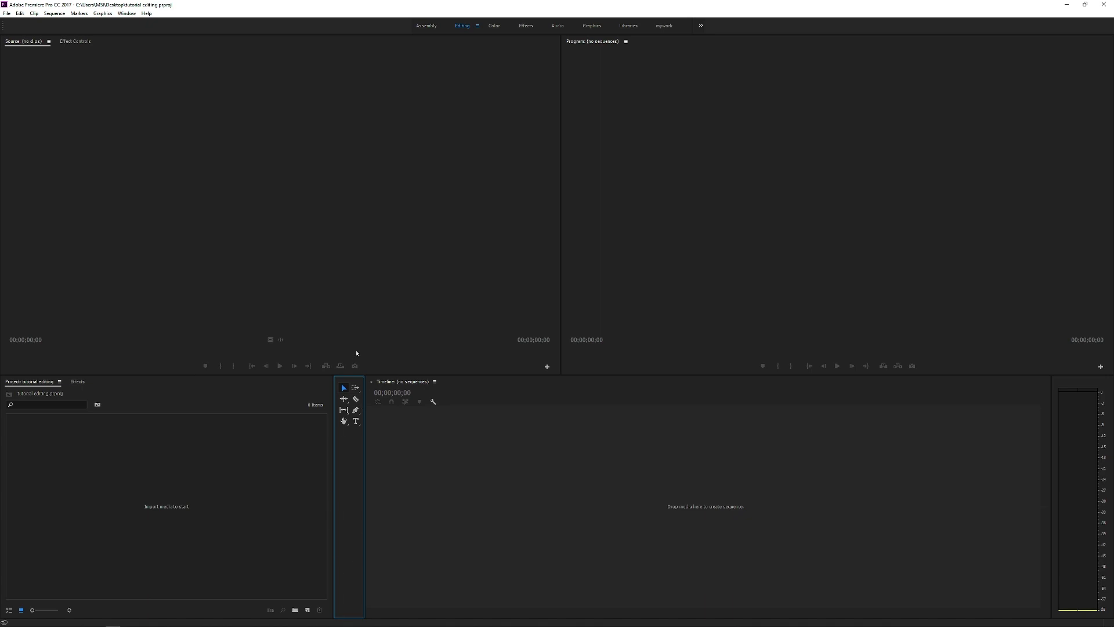
click(691, 491)
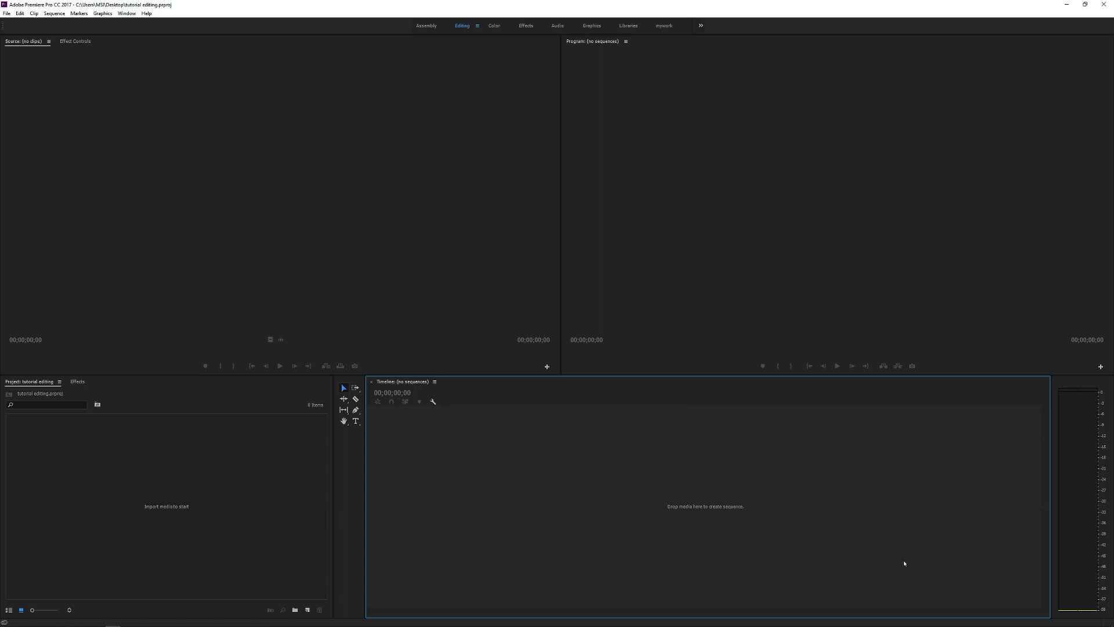
click(1060, 462)
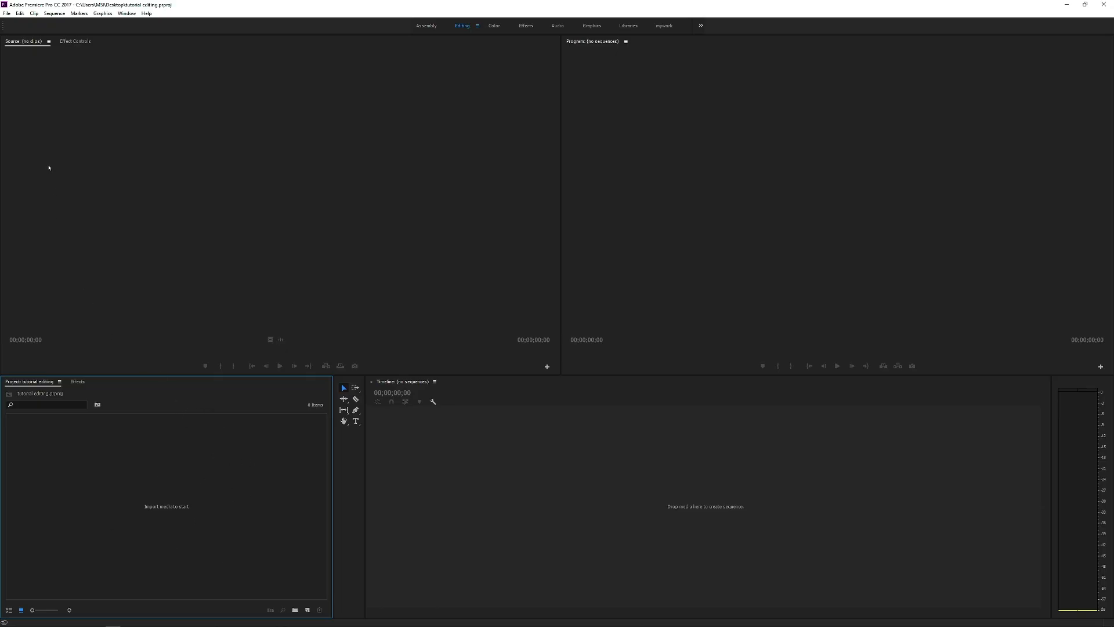
click(6, 14)
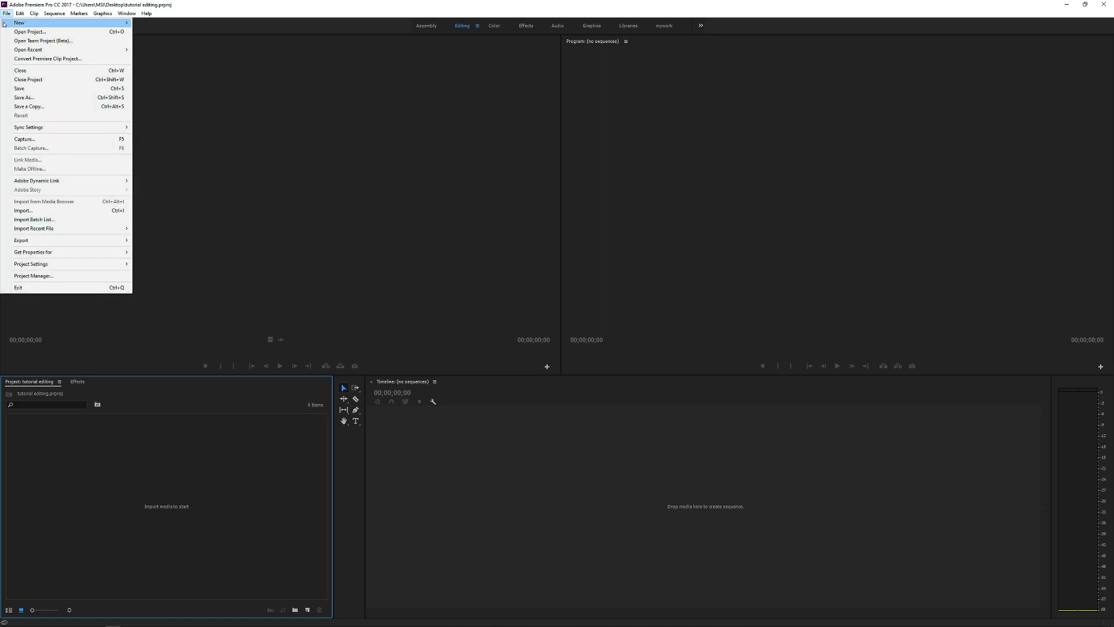
click(108, 210)
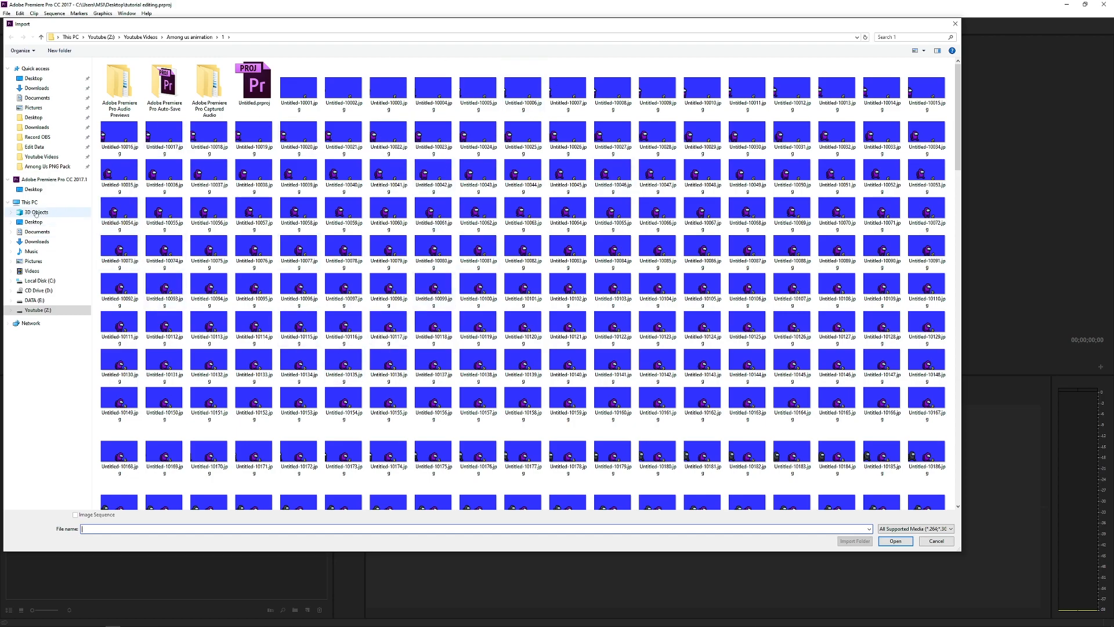
click(37, 137)
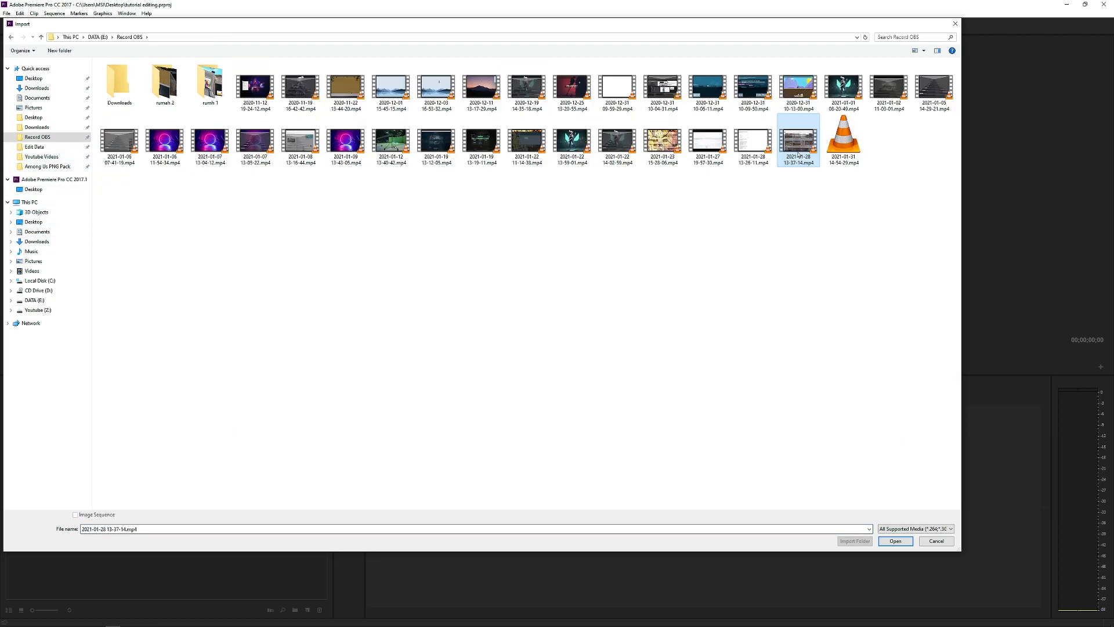
double_click(799, 146)
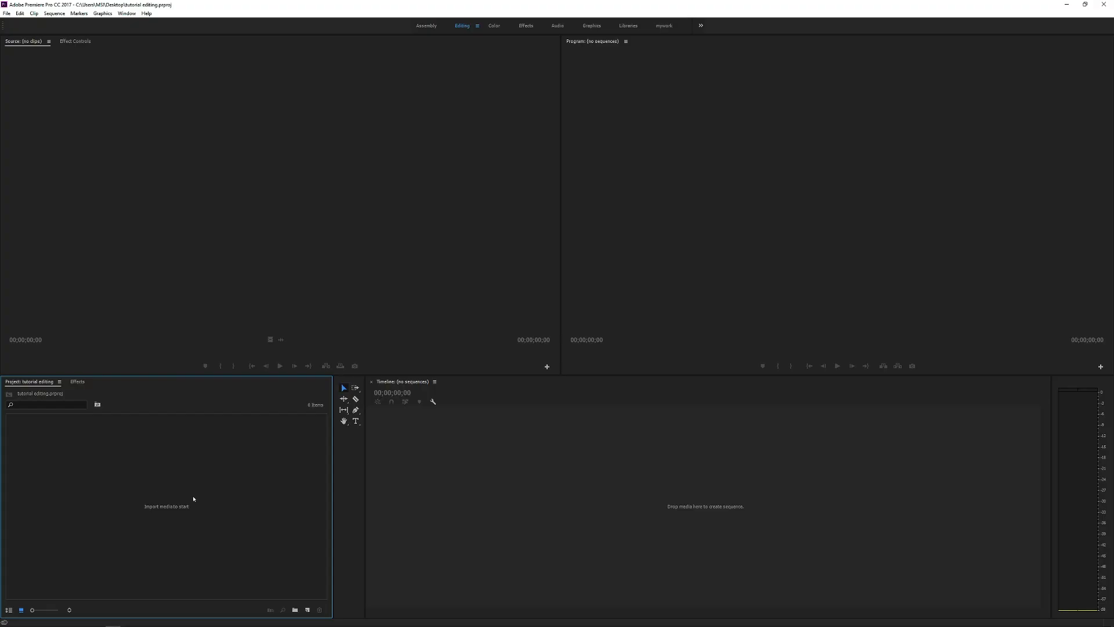
double_click(207, 471)
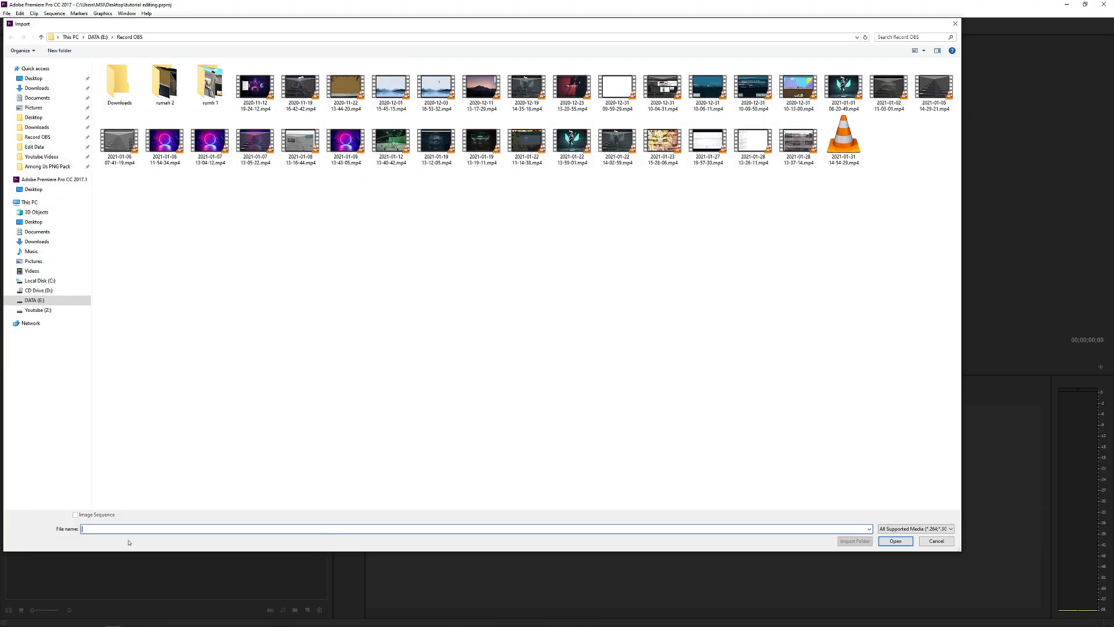
double_click(798, 142)
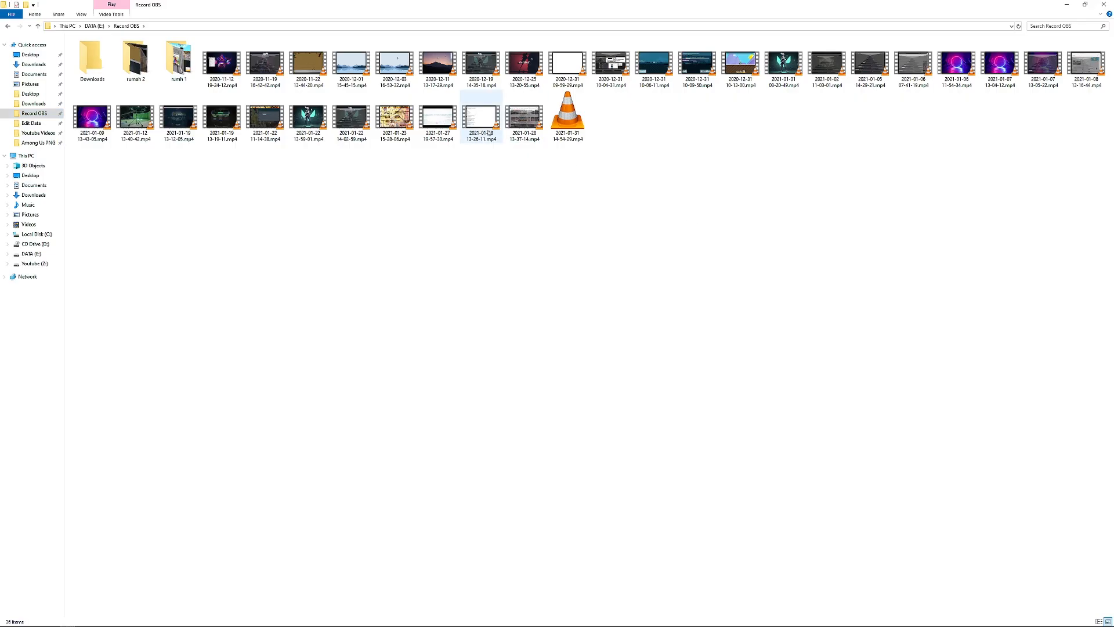
click(528, 117)
drag(528, 116, 120, 487)
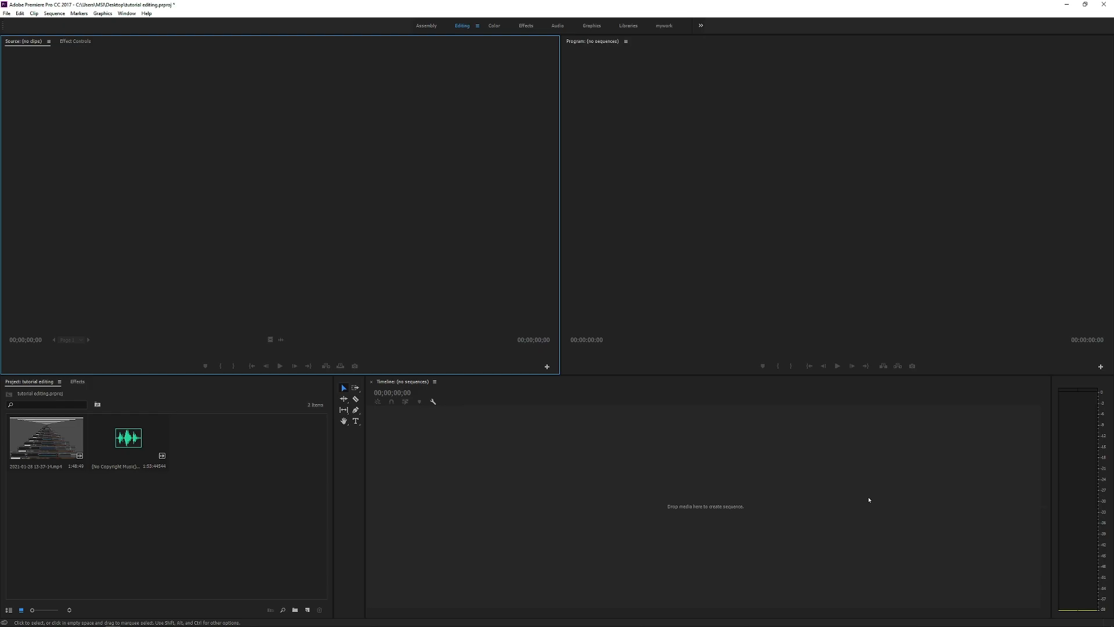
Step: Try placing the imported video clip in the empty timeline to create a sequence from it
drag(81, 442, 744, 481)
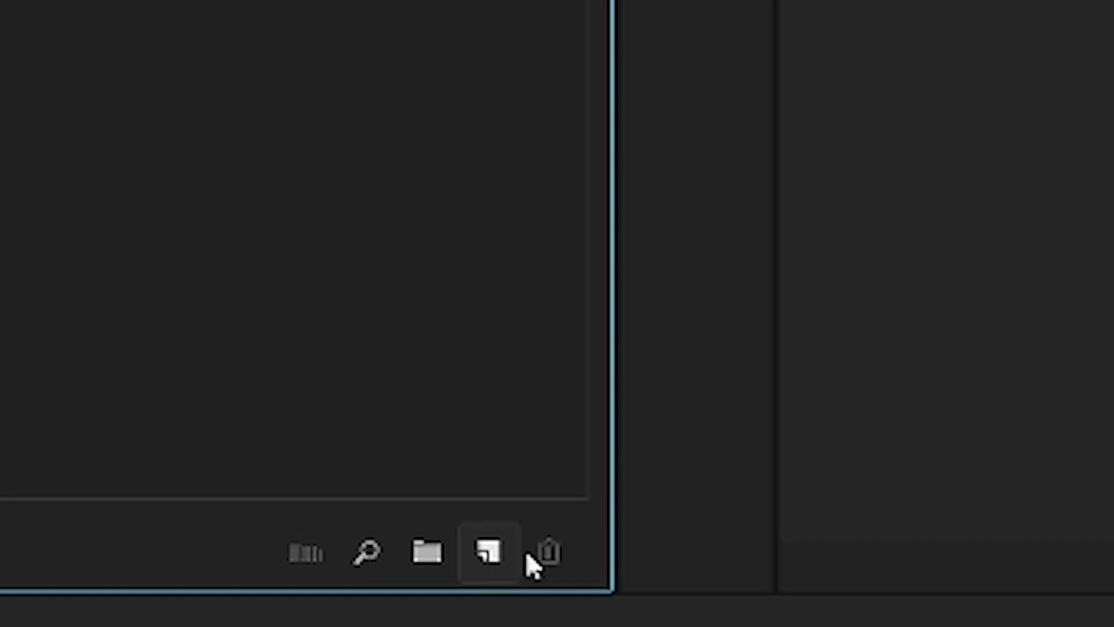
Step: Start a new sequence with the editing mode set to Custom and open its timebase options
click(483, 549)
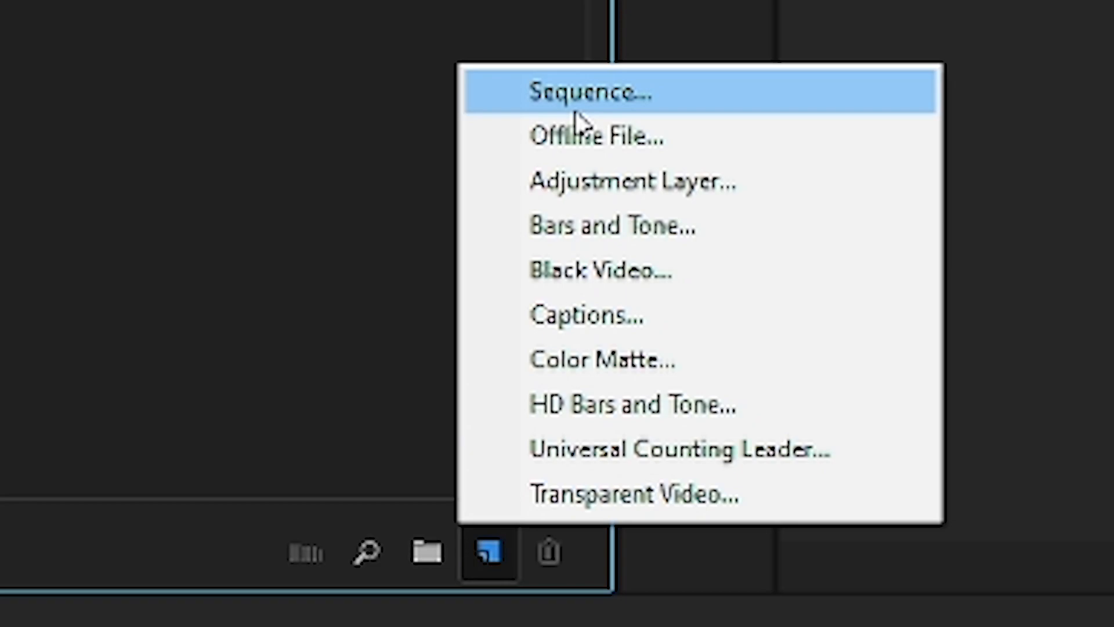
click(581, 93)
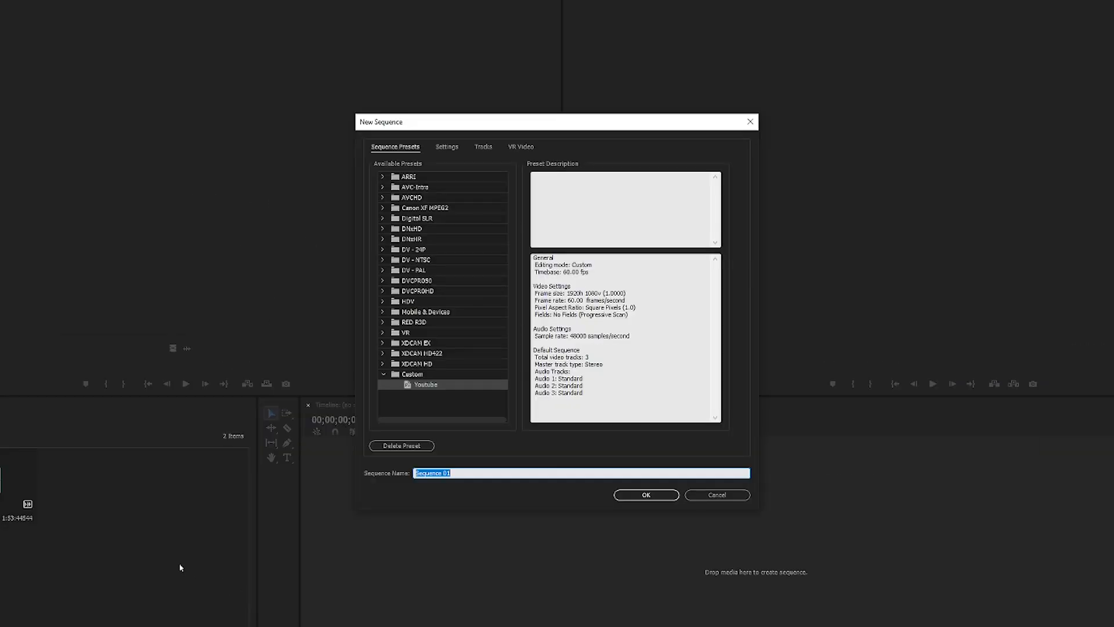
drag(482, 124, 503, 101)
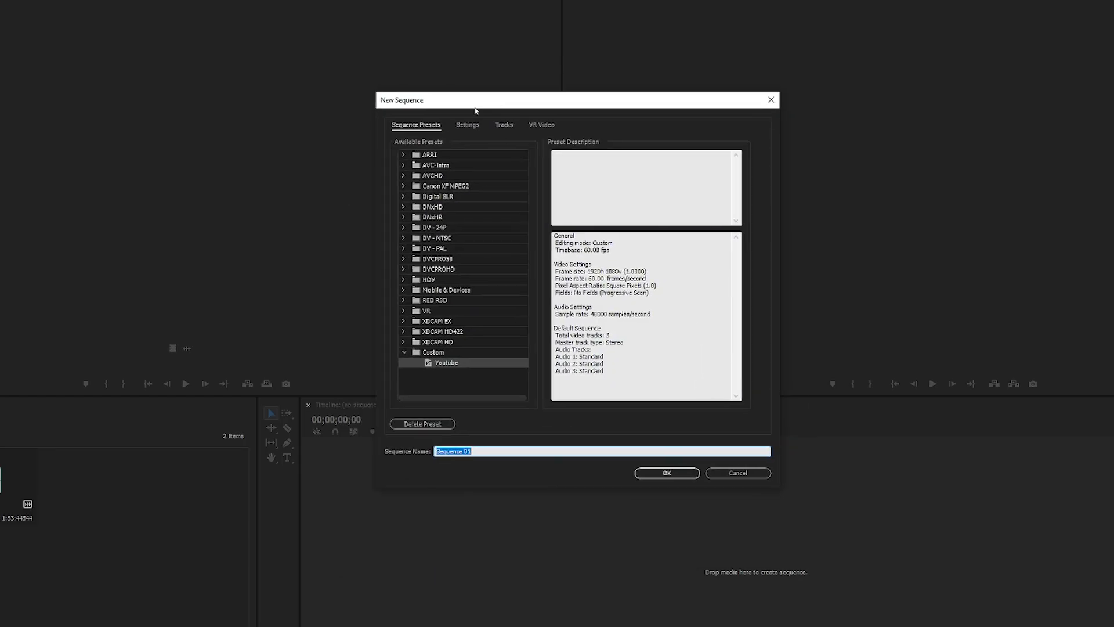
click(473, 126)
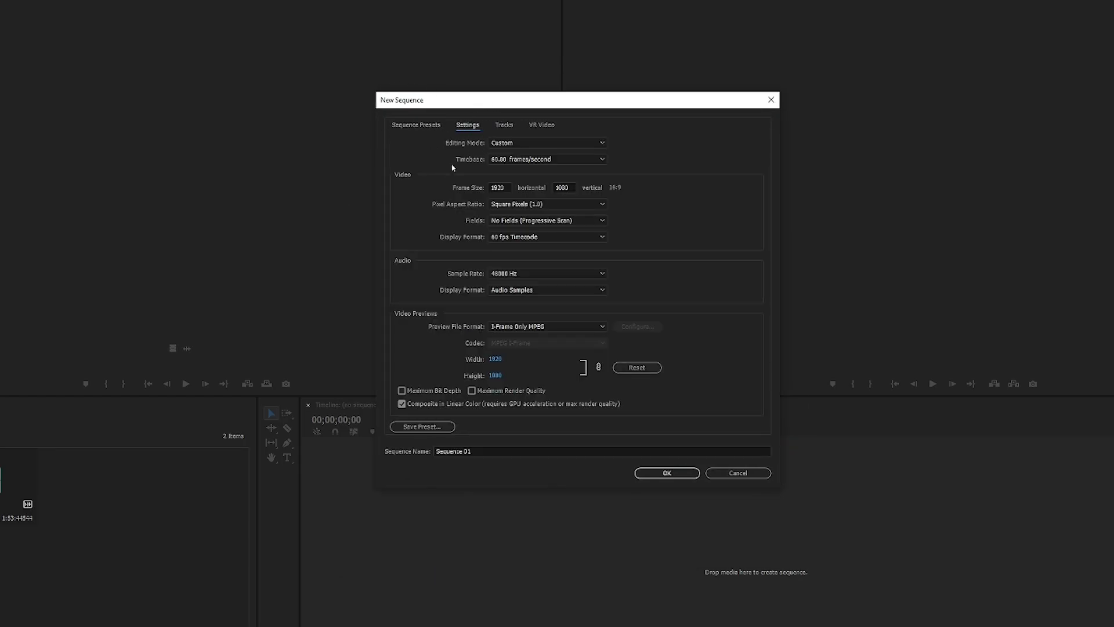
click(506, 144)
click(507, 155)
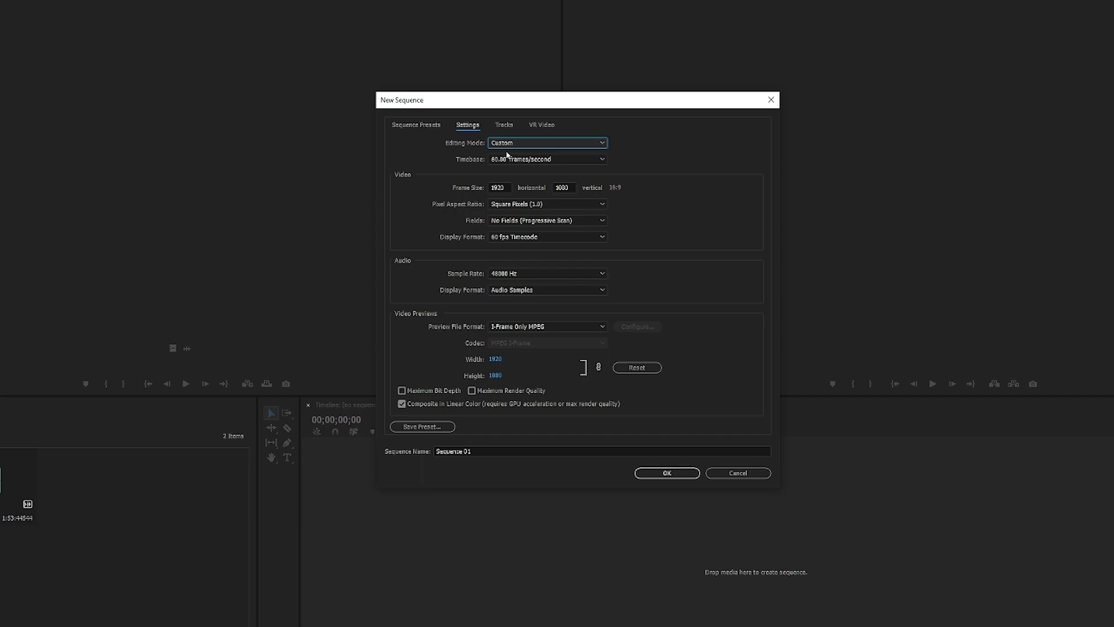
click(563, 160)
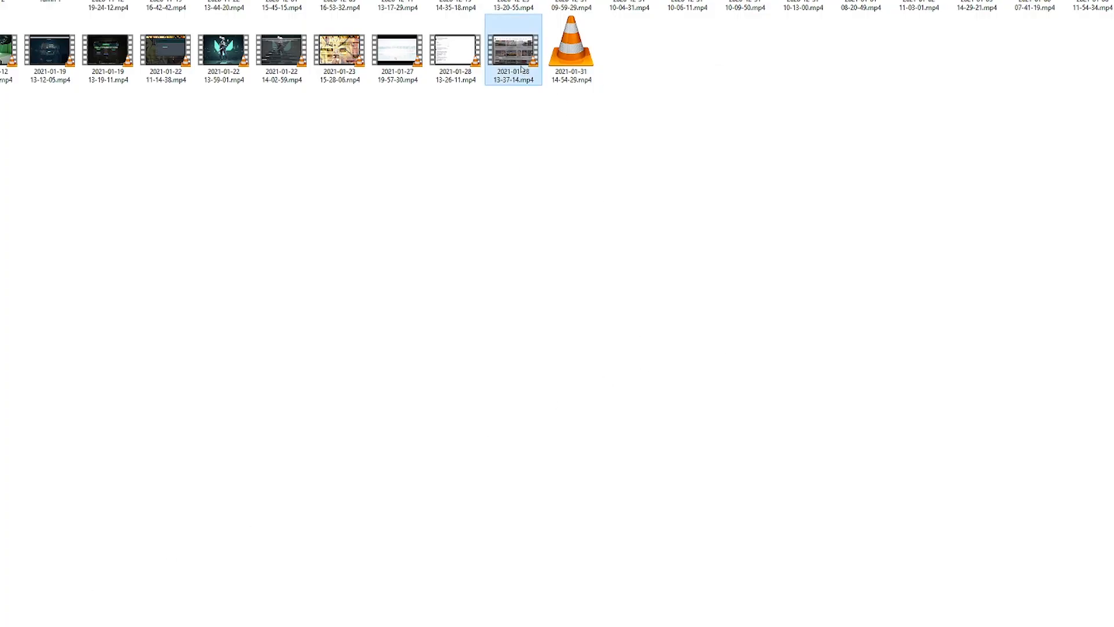
right_click(521, 66)
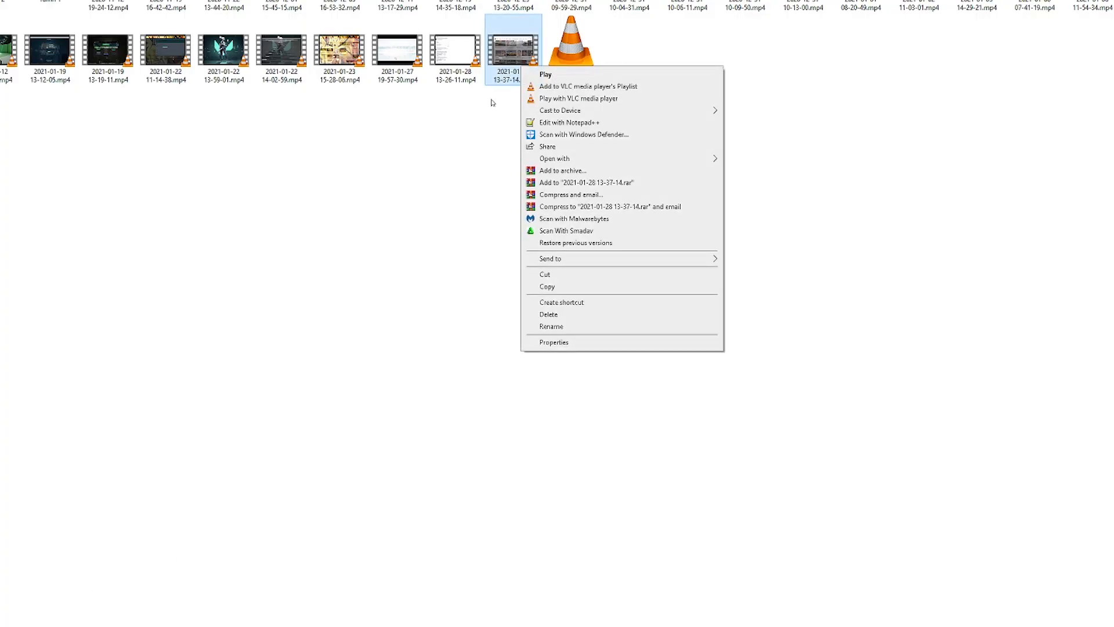
click(554, 343)
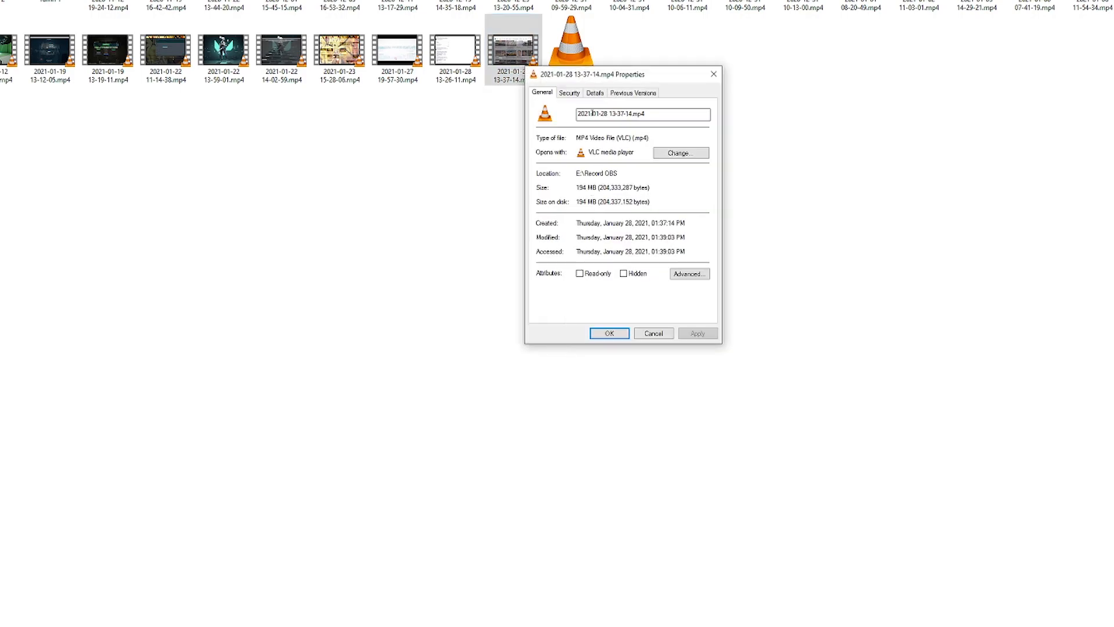
click(595, 93)
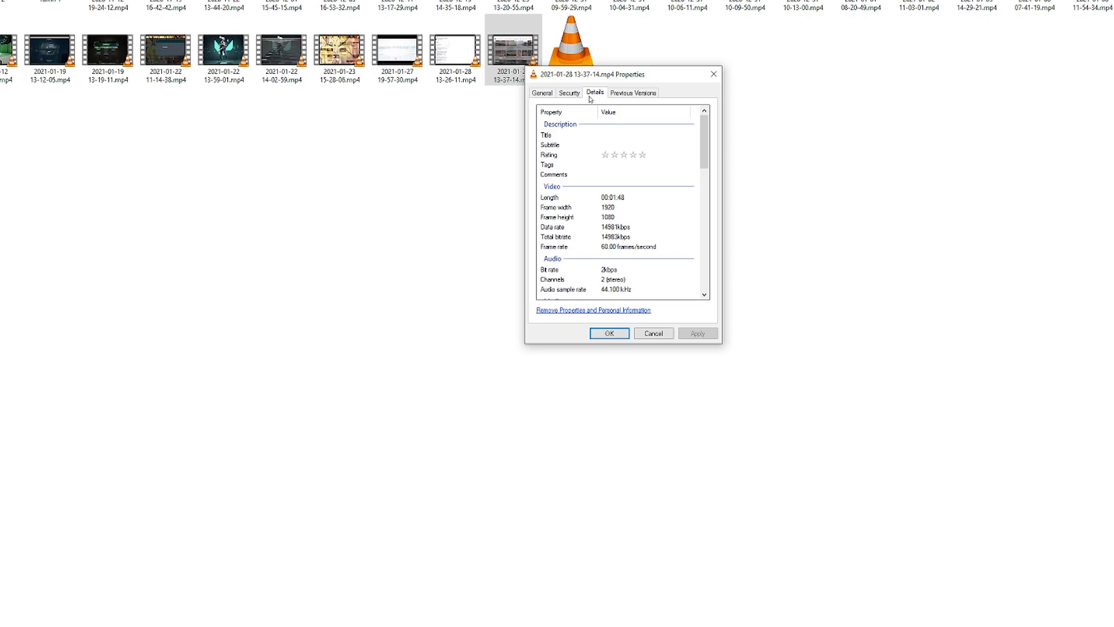
drag(557, 80, 940, 160)
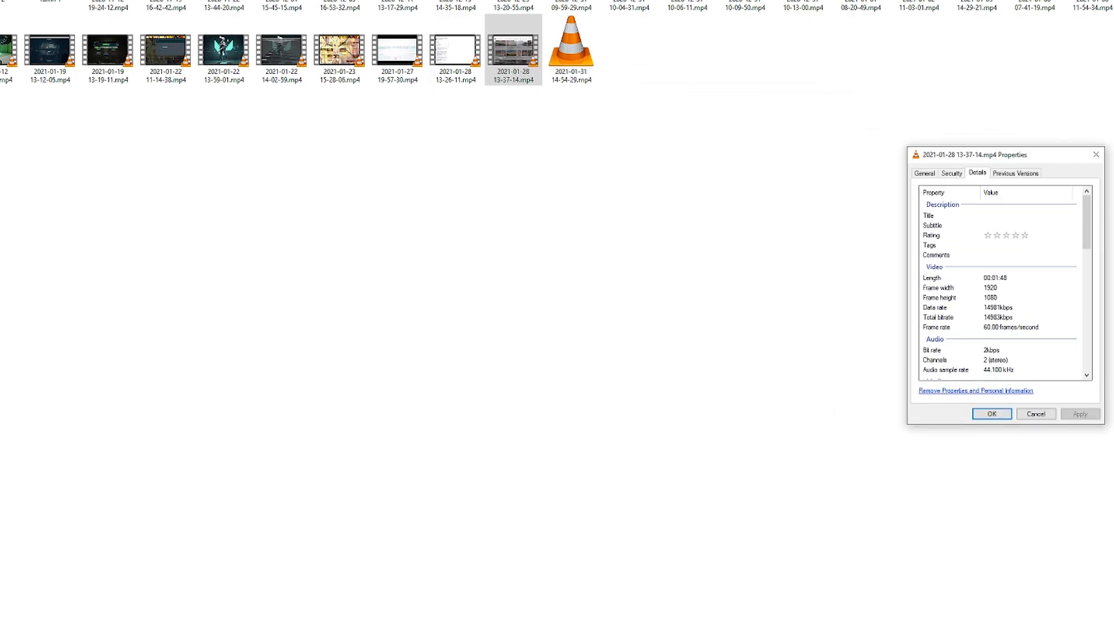
key(alt+Tab)
key(alt+Tab)
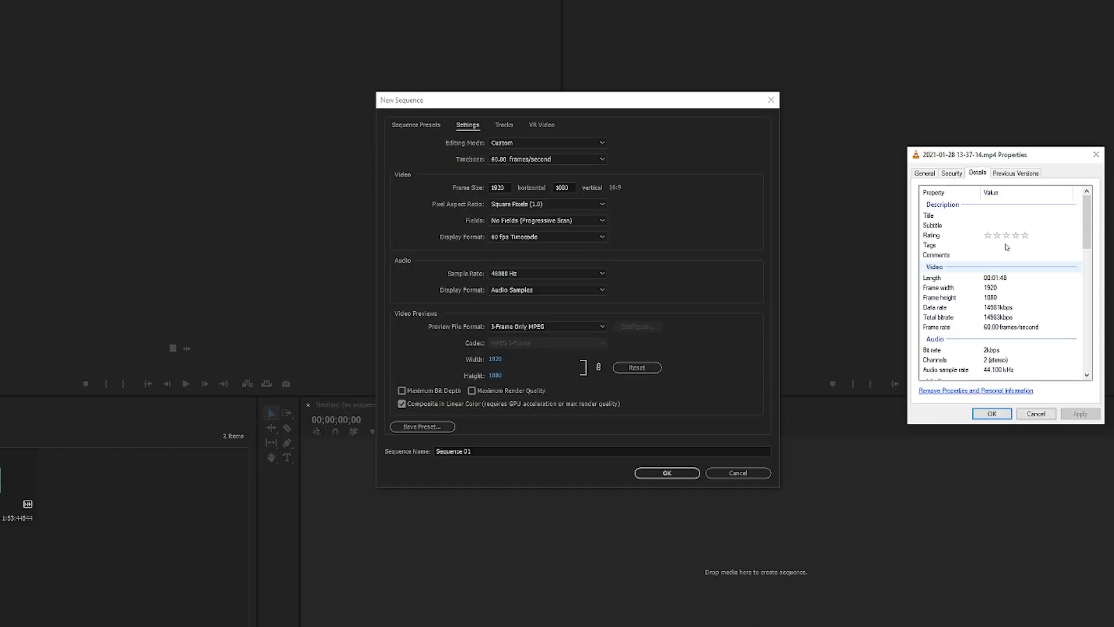
scroll(1015, 290, down, 2)
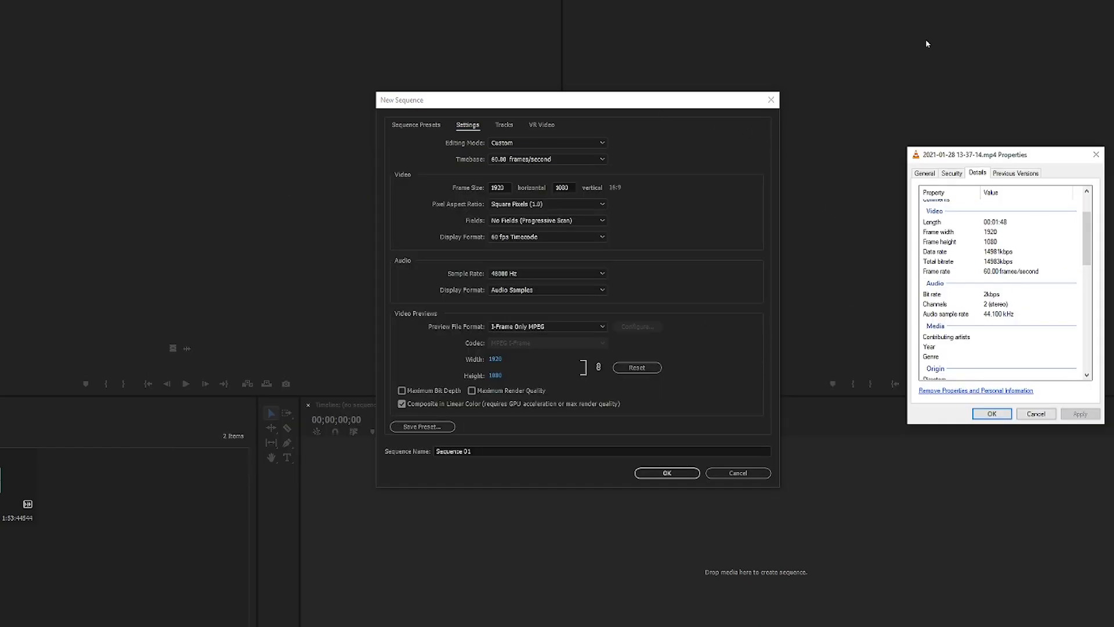
click(995, 272)
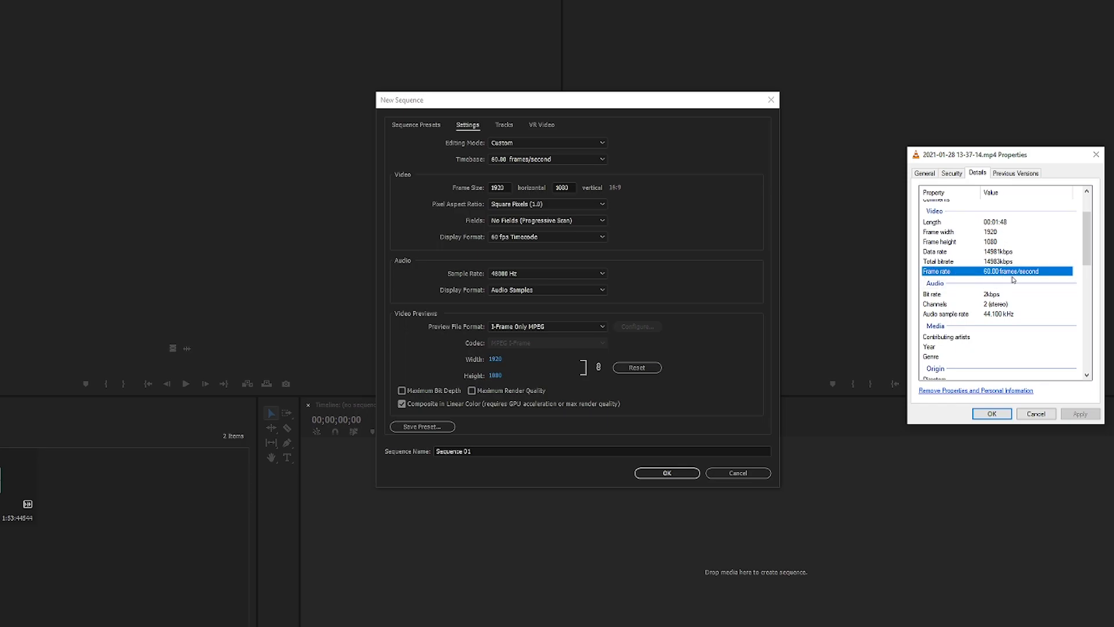
Step: Set the sequence timebase to 60.00 frames/second and compare its frame size with the frame width and height in the video file's properties
click(568, 162)
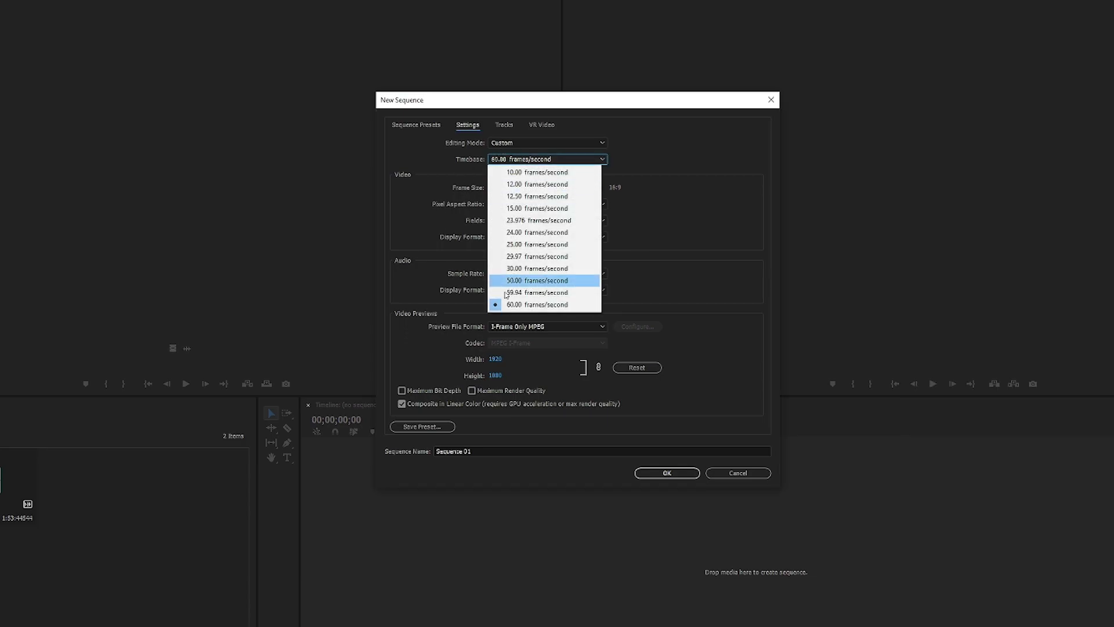
click(530, 306)
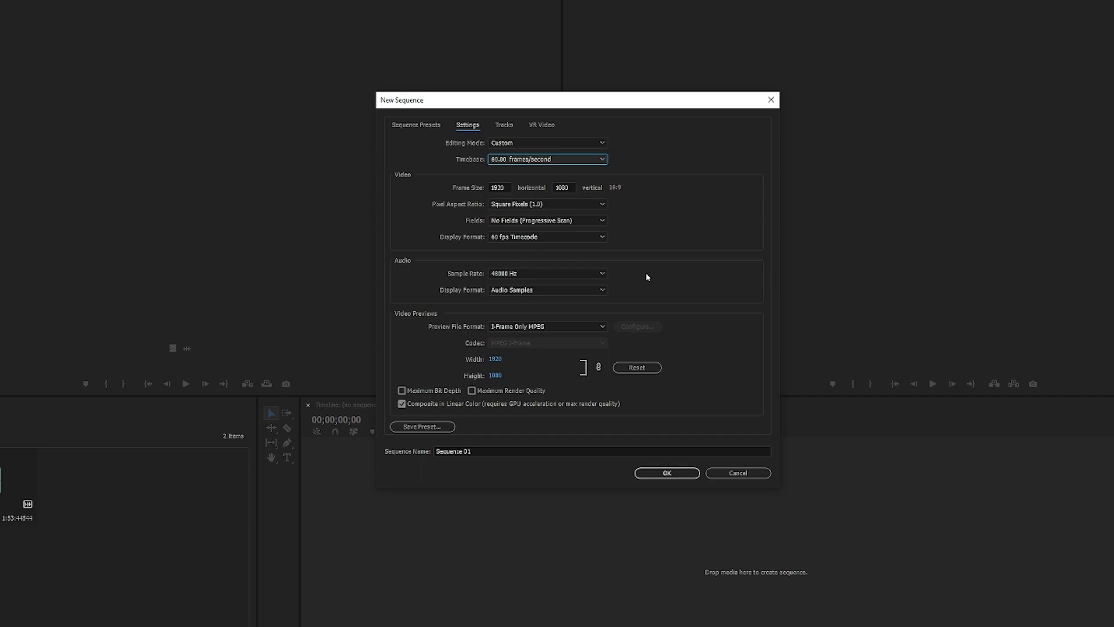
key(alt+Tab)
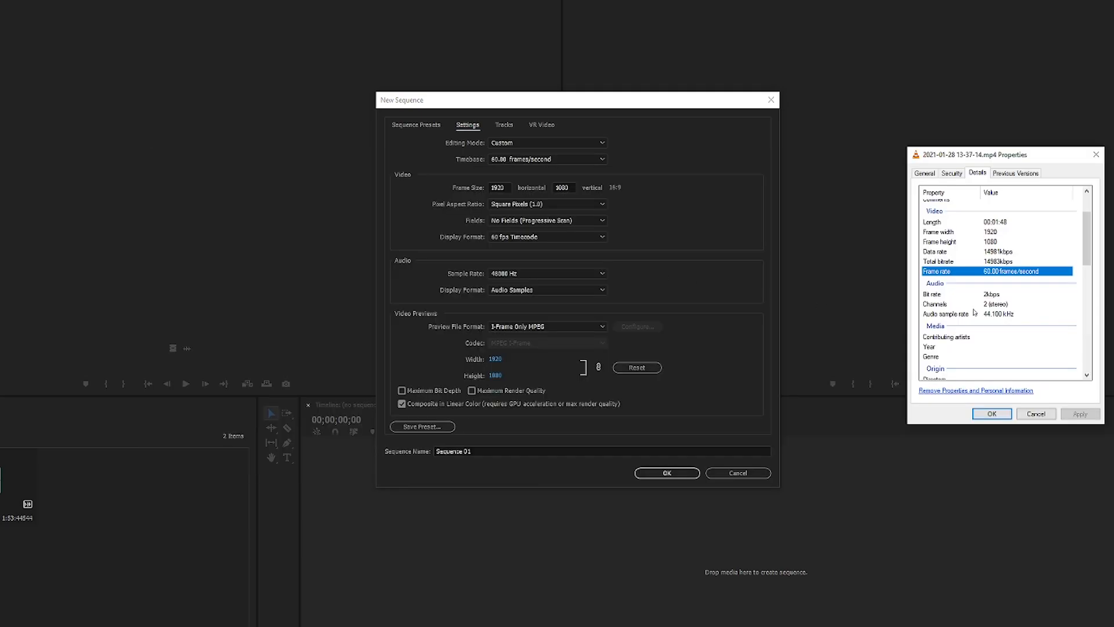
click(1028, 240)
click(1021, 233)
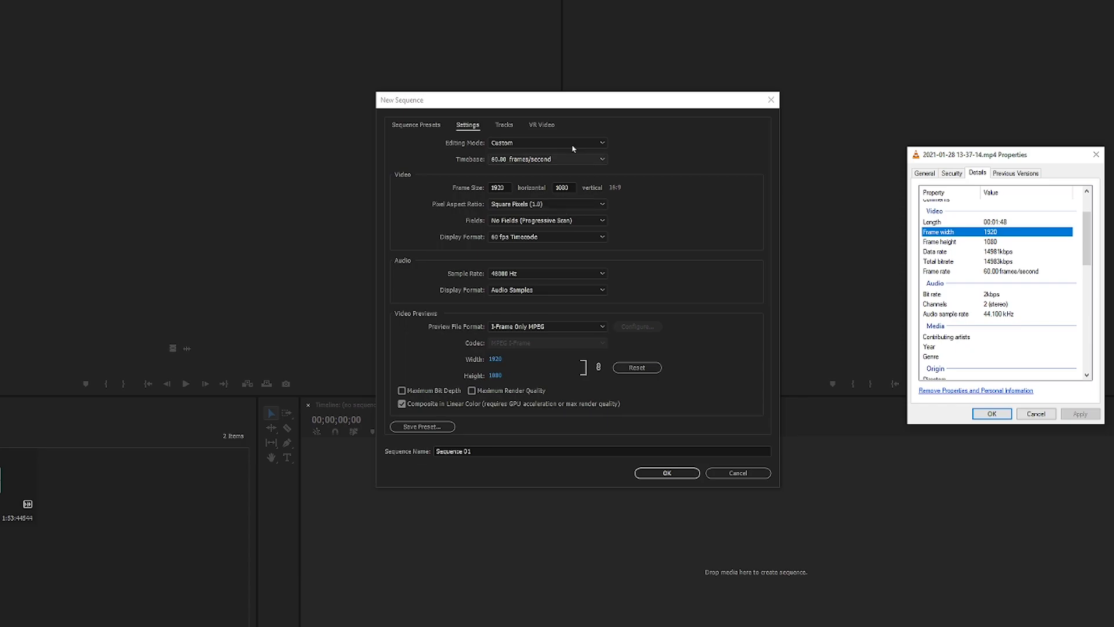
click(1020, 242)
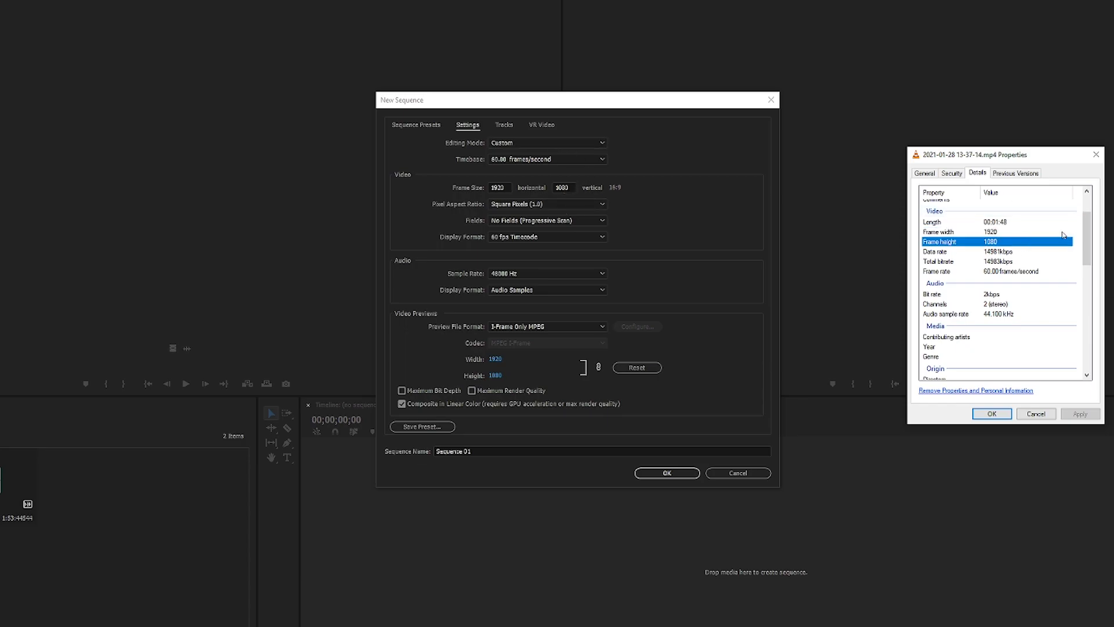
click(749, 213)
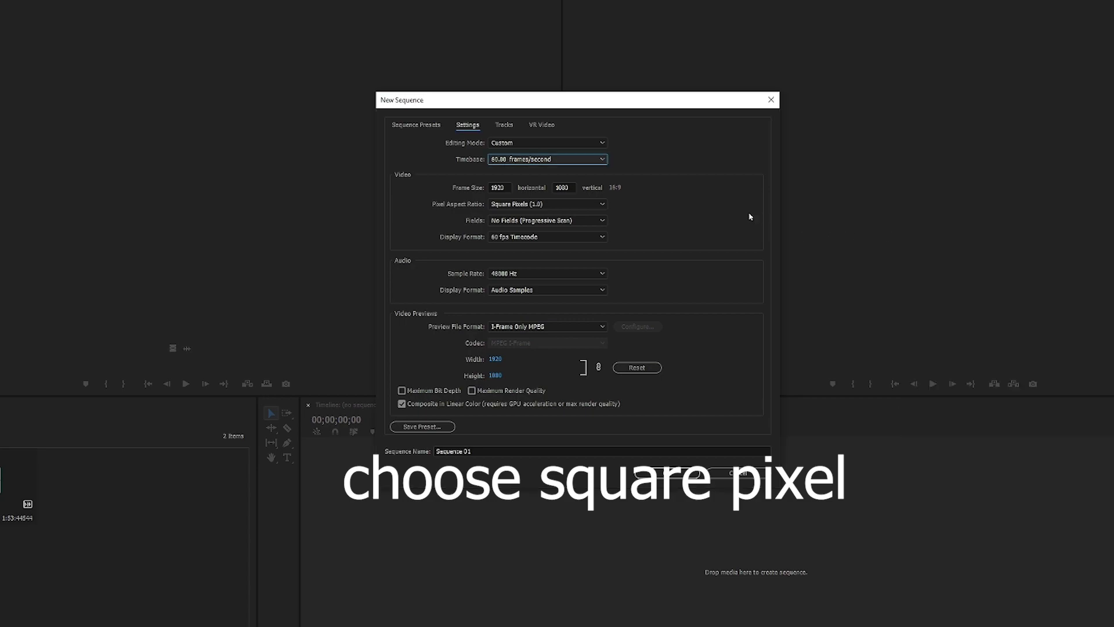
Step: Choose Square Pixels (1.0) as the pixel aspect ratio and No Fields (Progressive Scan) as the fields option
click(517, 204)
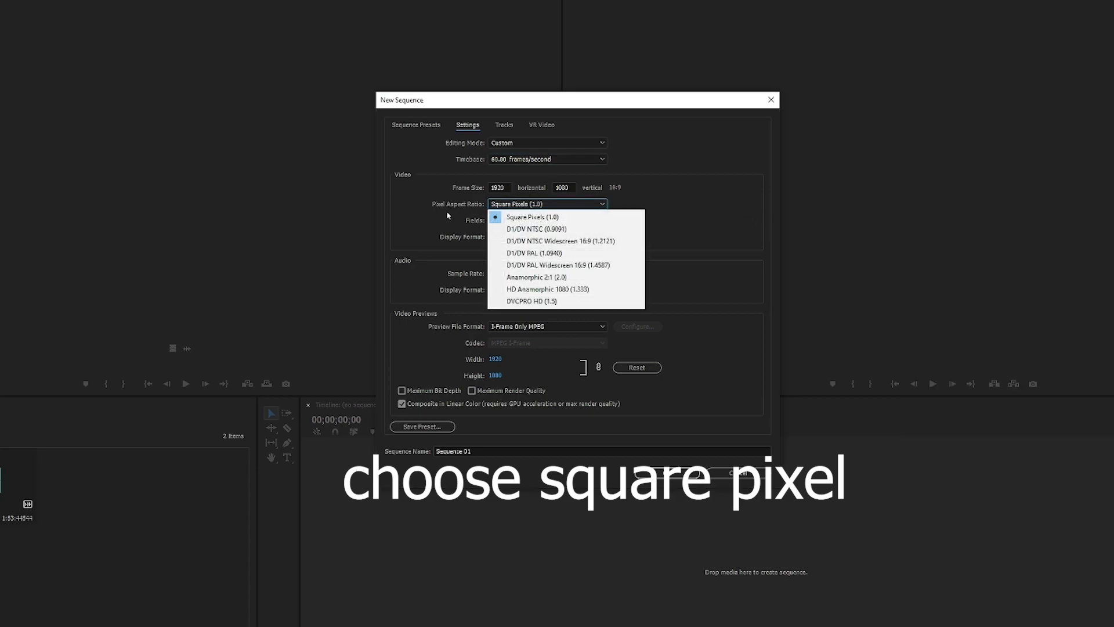
click(539, 218)
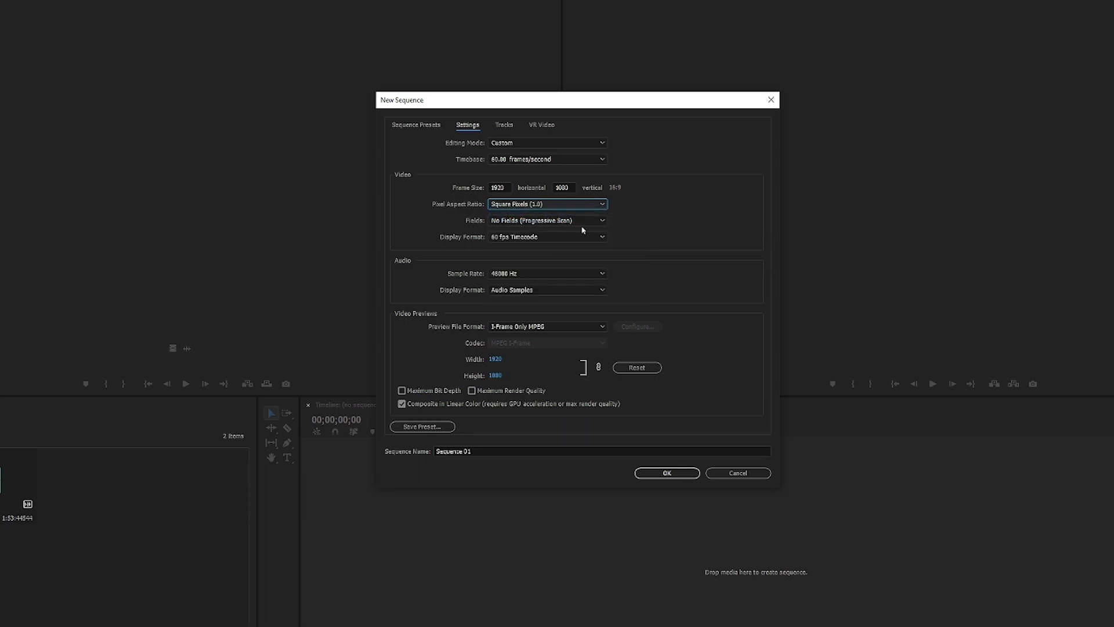
click(557, 220)
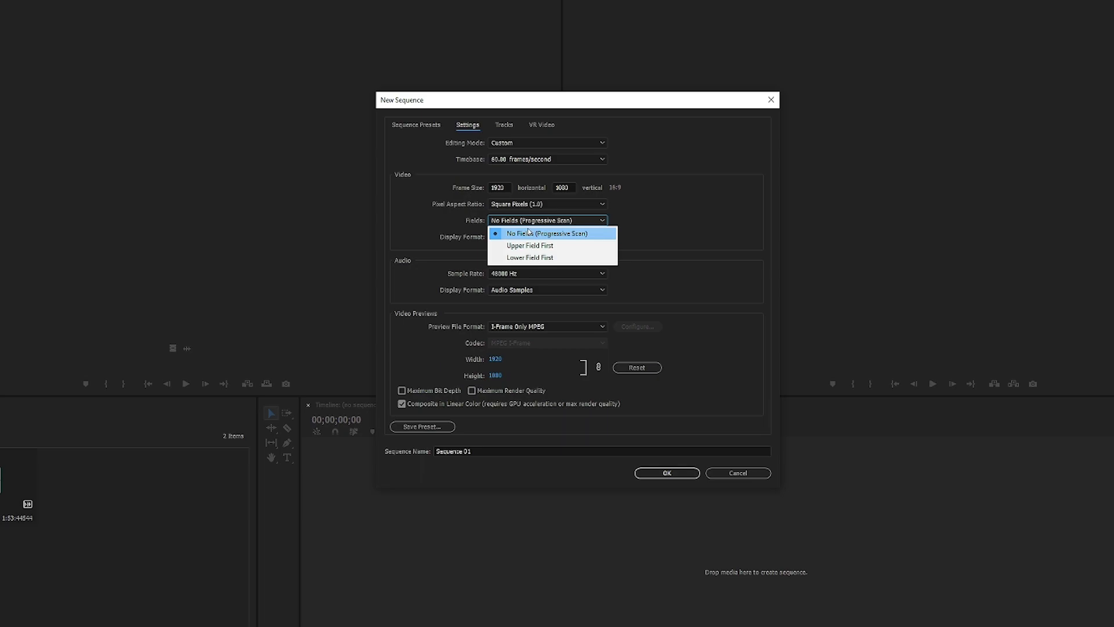
click(528, 233)
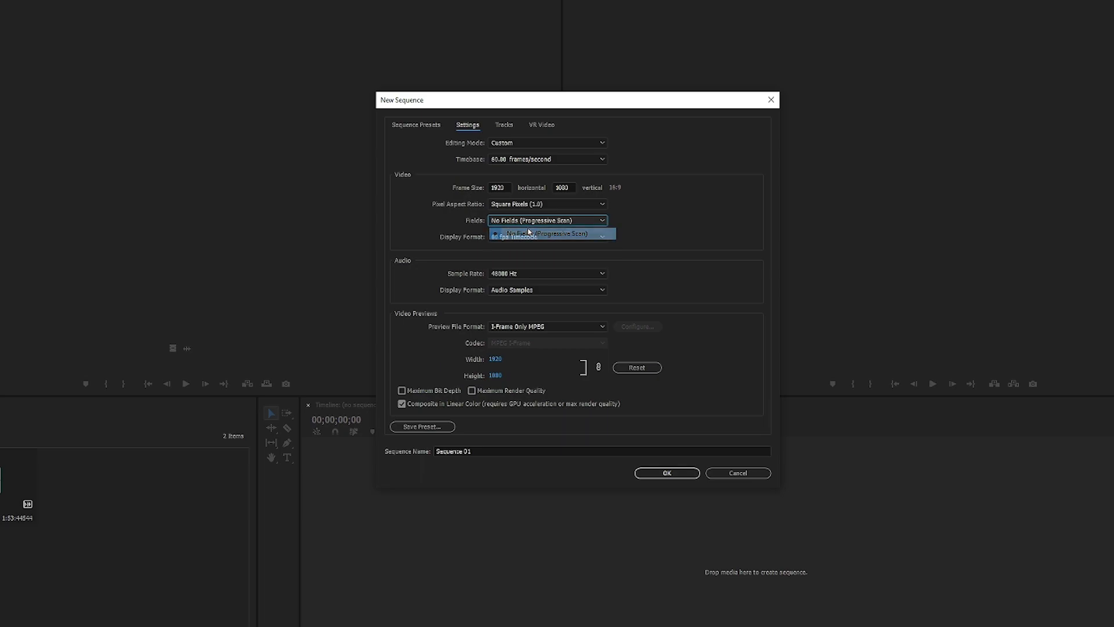
Step: Choose 60 fps Timecode as the video display format of the new sequence
click(554, 237)
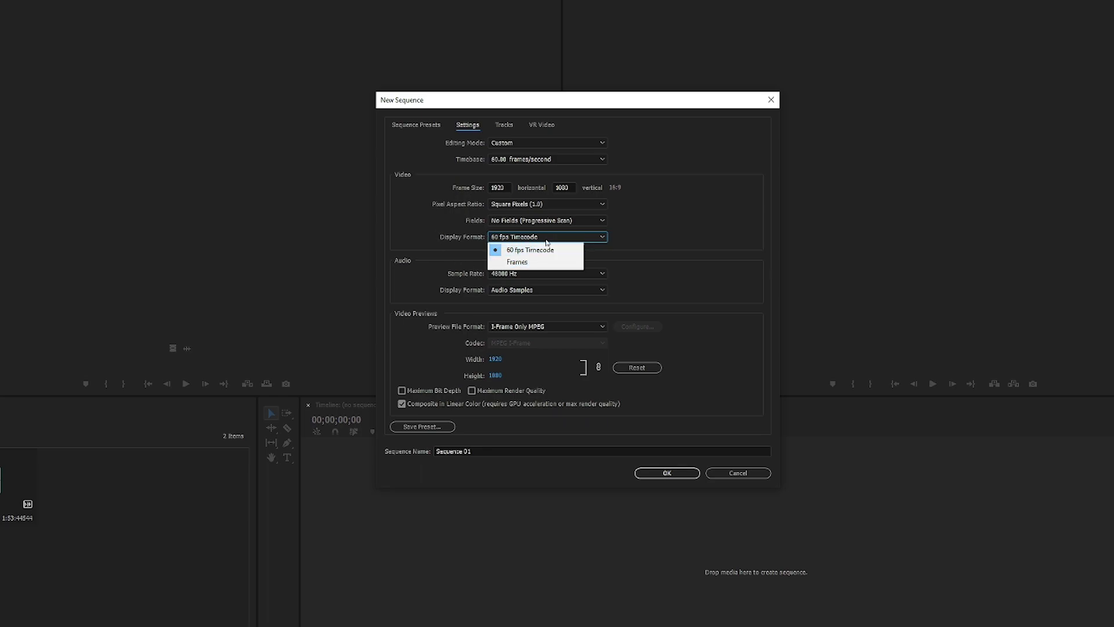
key(Down)
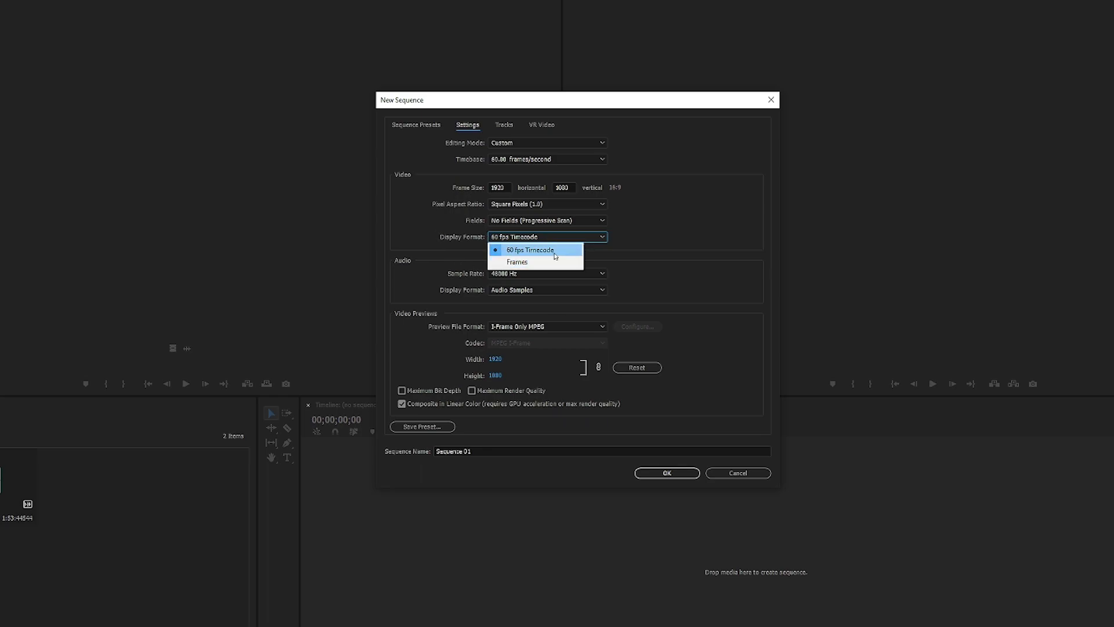
click(555, 253)
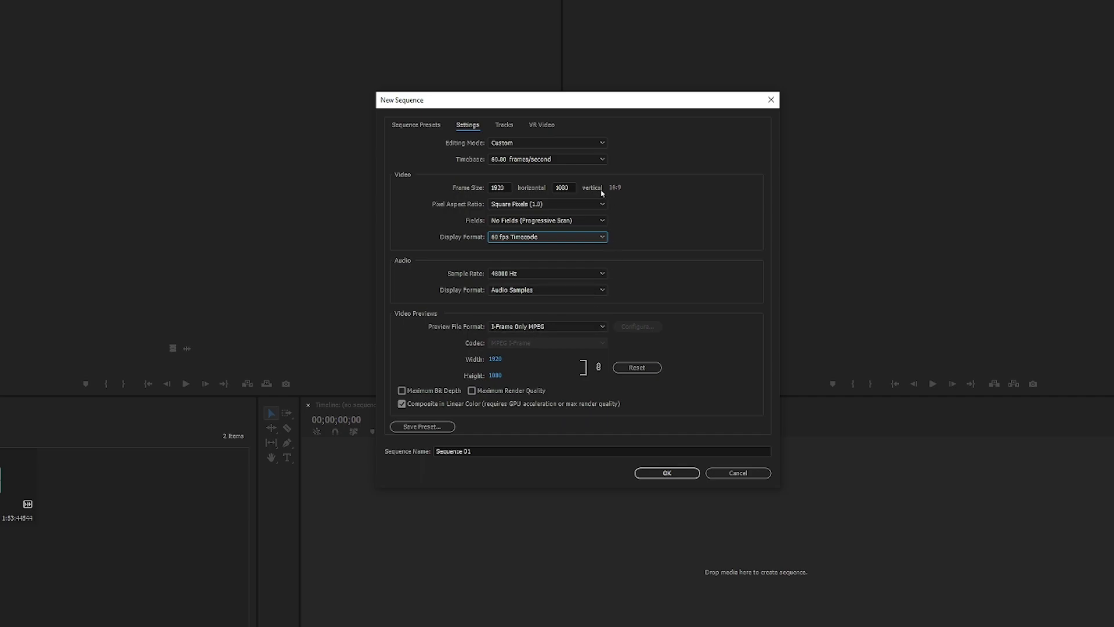
Step: Name the new sequence EDITING and create it
drag(489, 448, 406, 452)
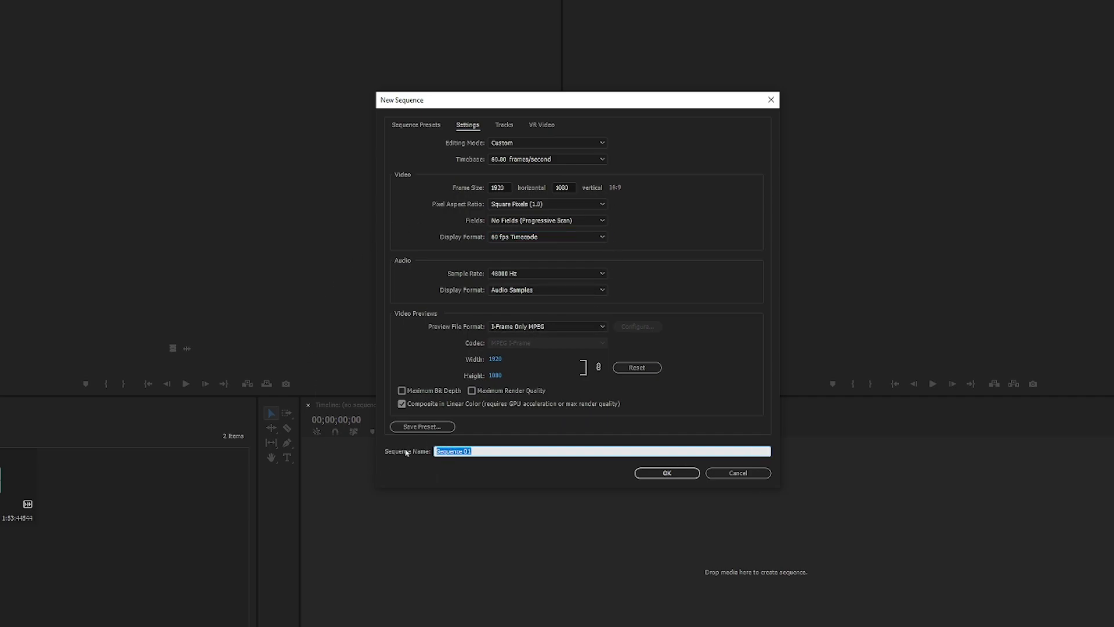
text(EDITING)
click(661, 472)
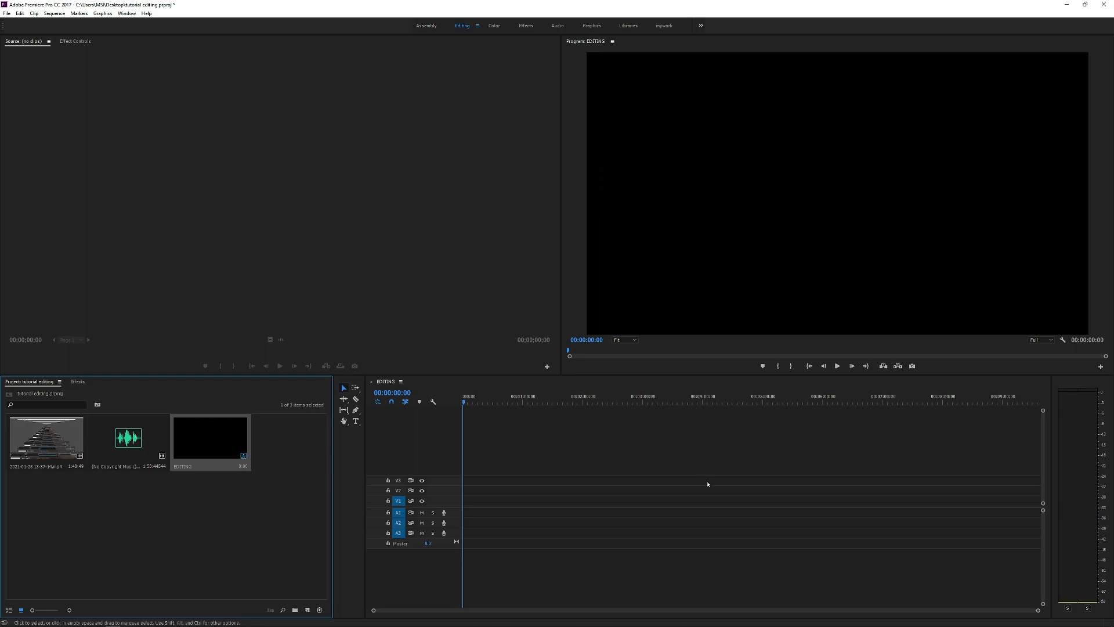
click(708, 487)
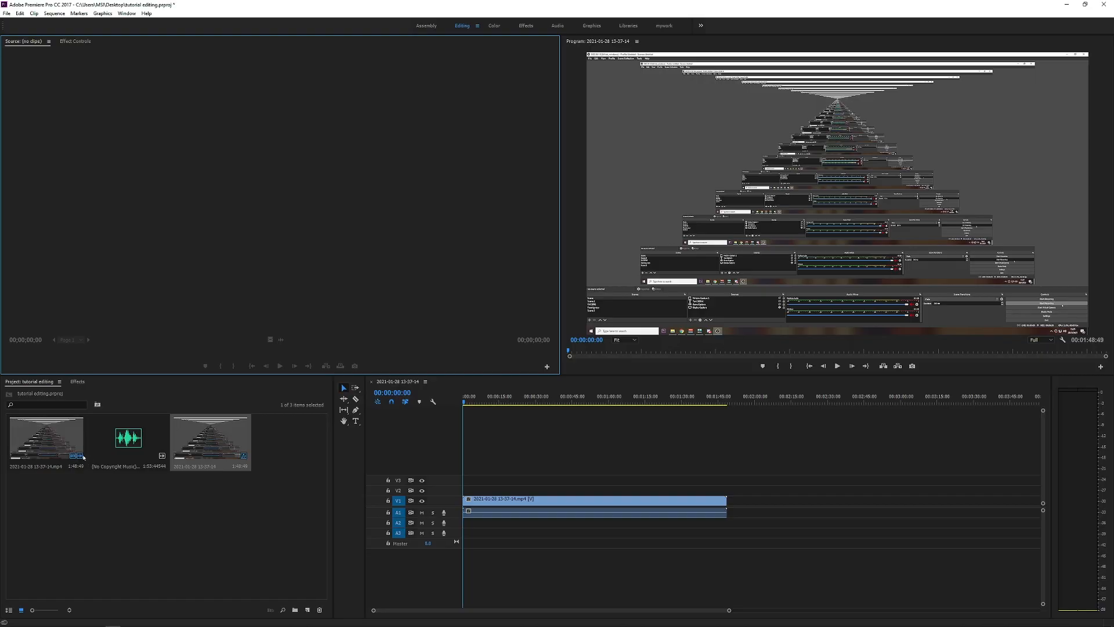
drag(47, 435, 150, 224)
drag(130, 350, 214, 342)
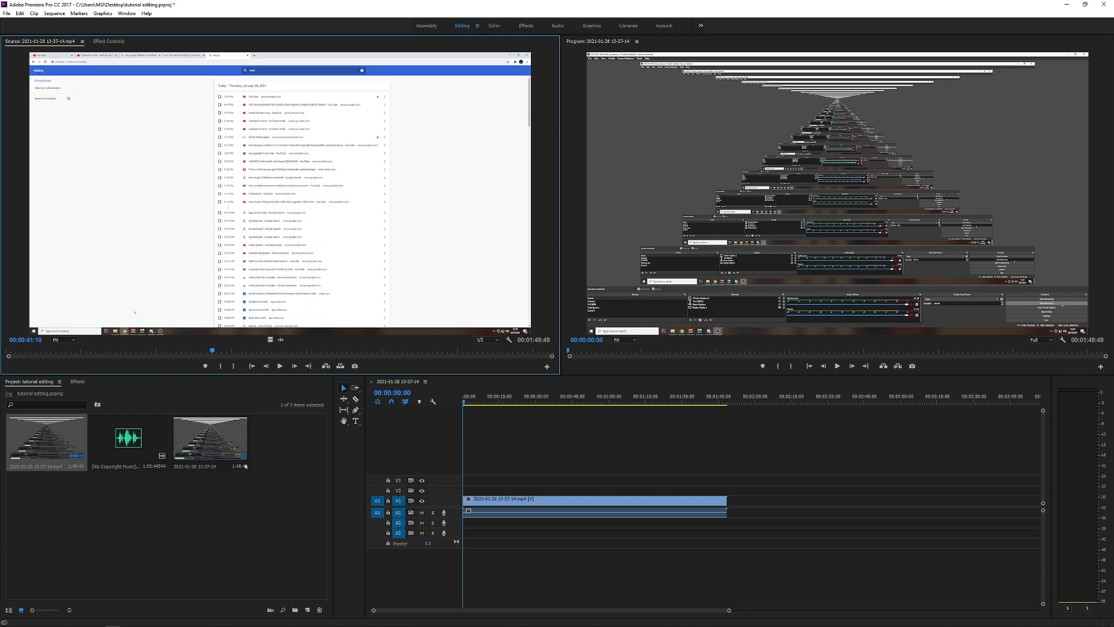
click(220, 366)
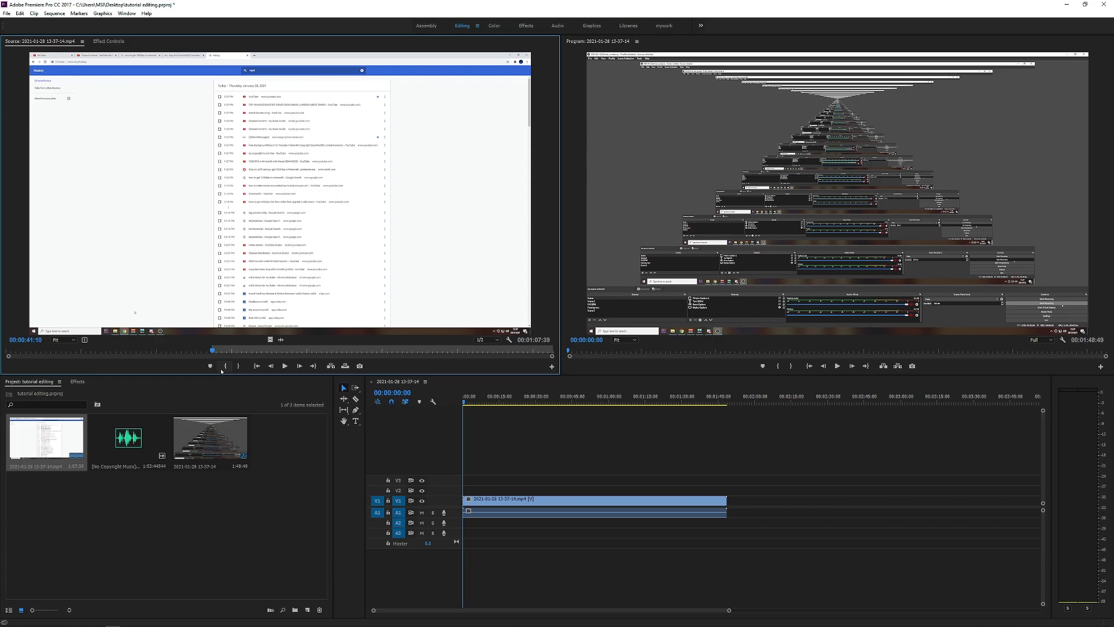
drag(230, 352, 438, 351)
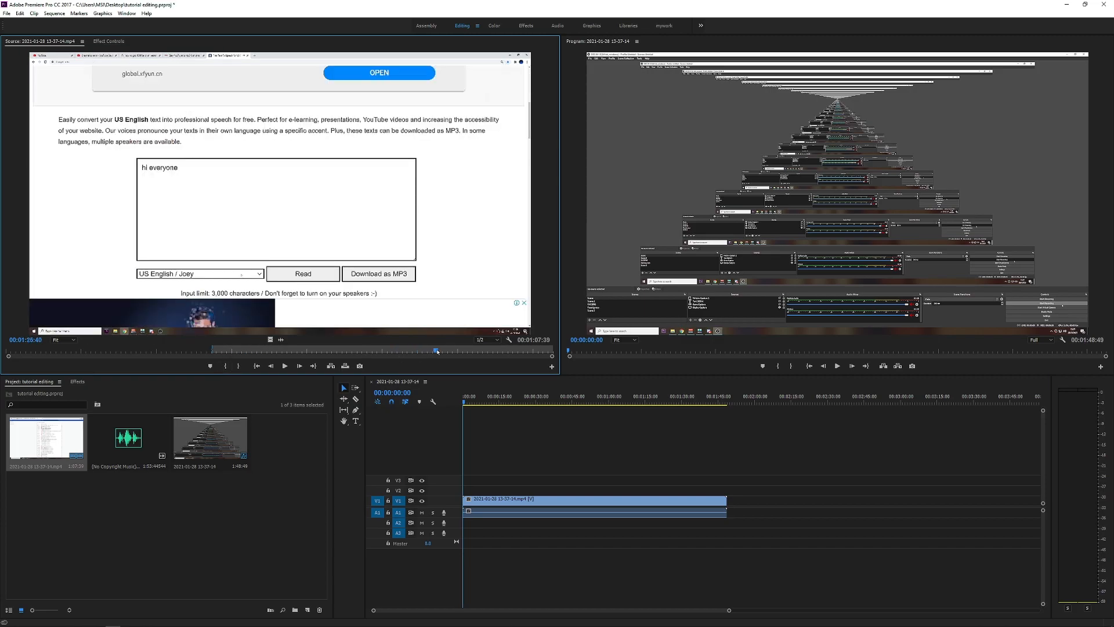
click(238, 367)
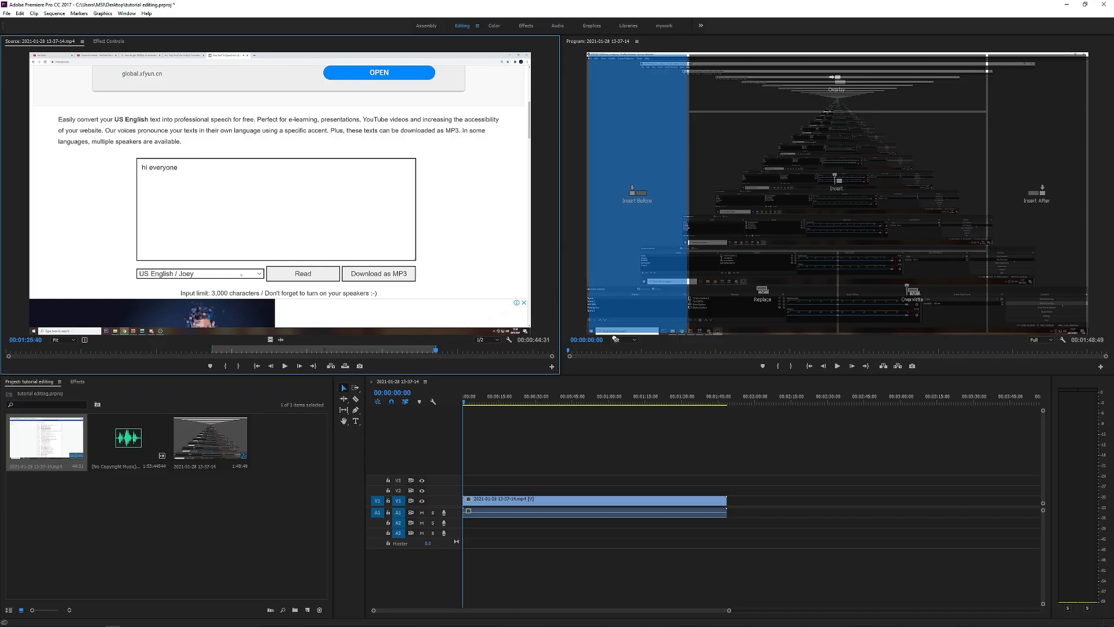
Step: Place the marked range after the timeline clip with video and audio, plus an audio-only copy on A2 and a video-only copy on V2
drag(644, 197, 753, 541)
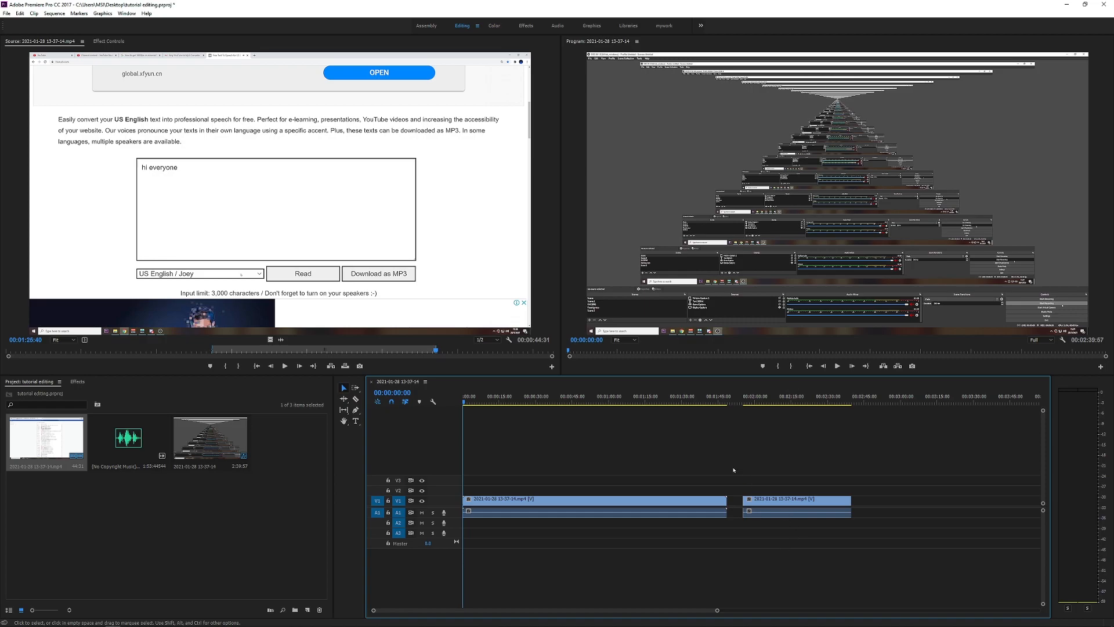
click(286, 342)
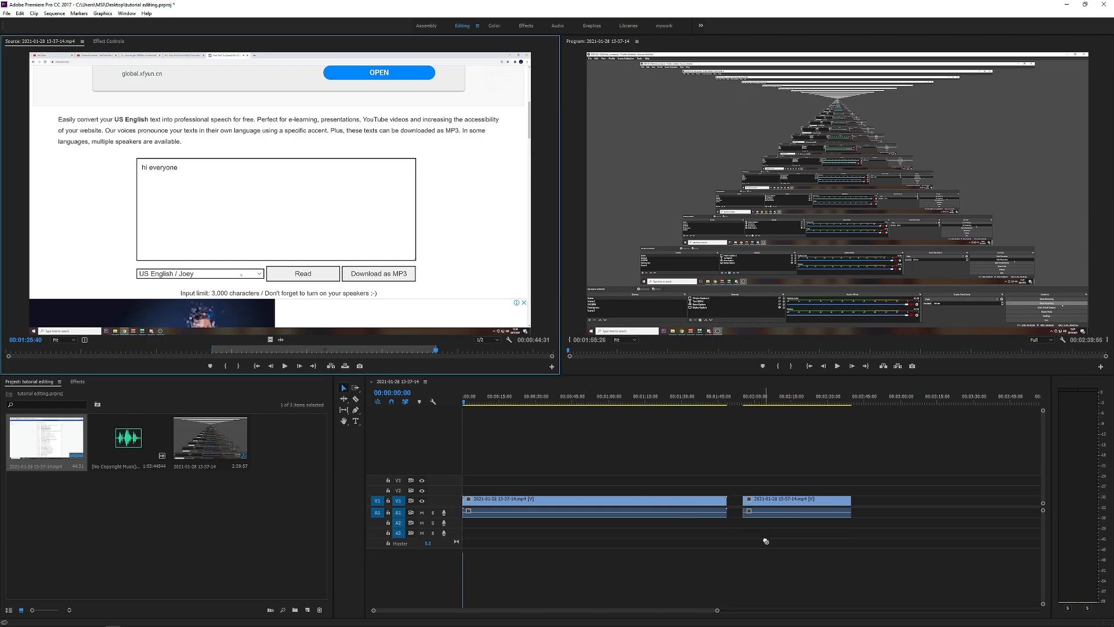
drag(281, 339, 754, 521)
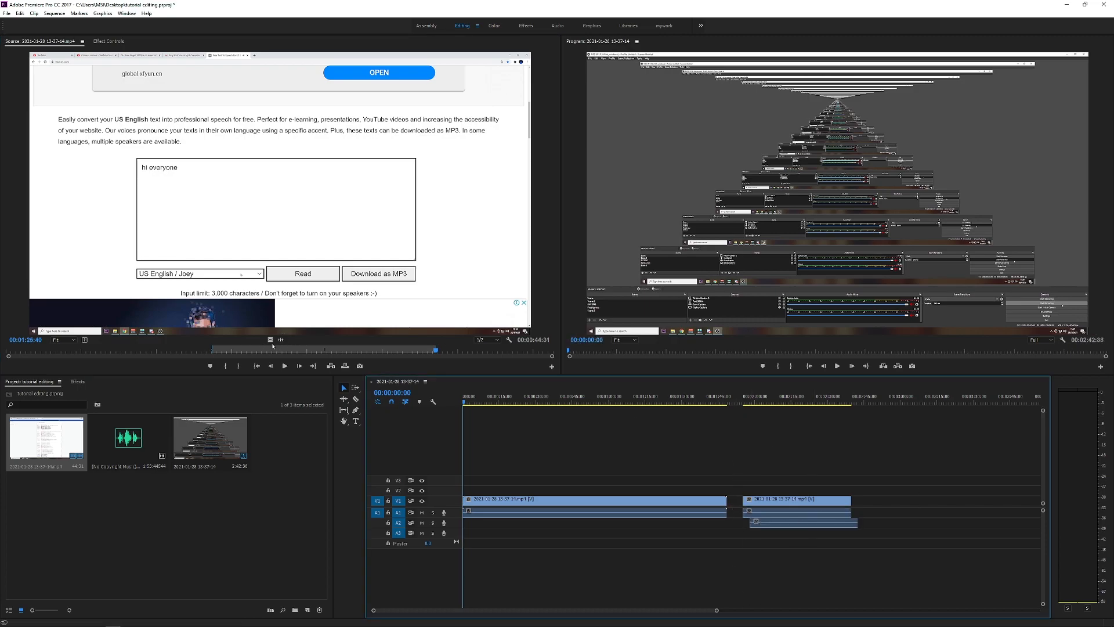
drag(271, 339, 797, 471)
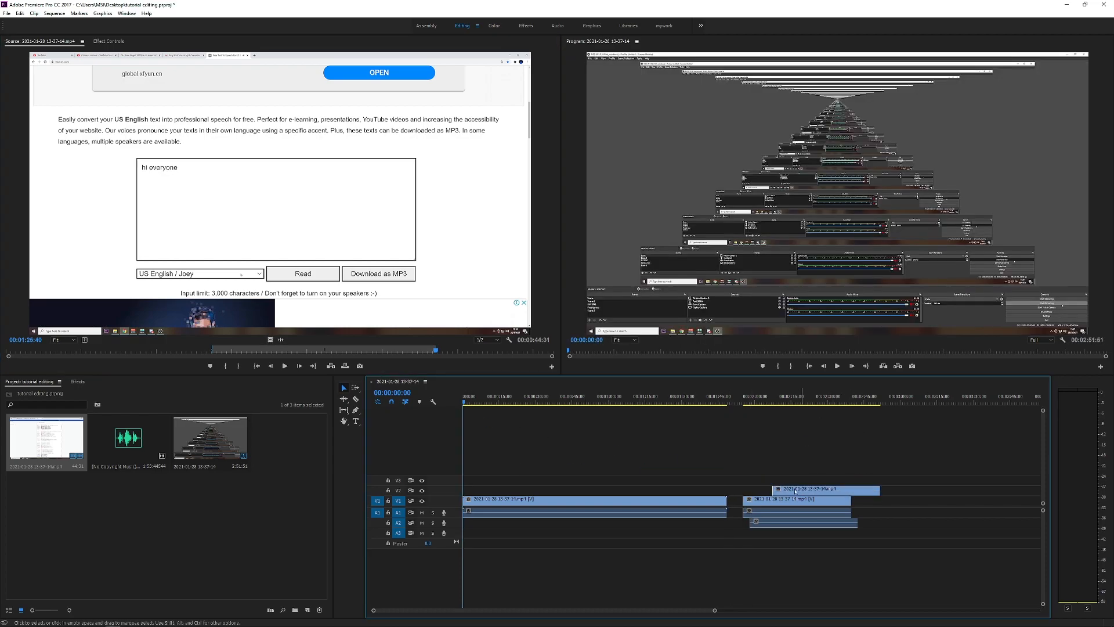
Step: Delete all the extra clips placed after the full-length clip in the timeline
drag(873, 444, 746, 525)
key(Delete)
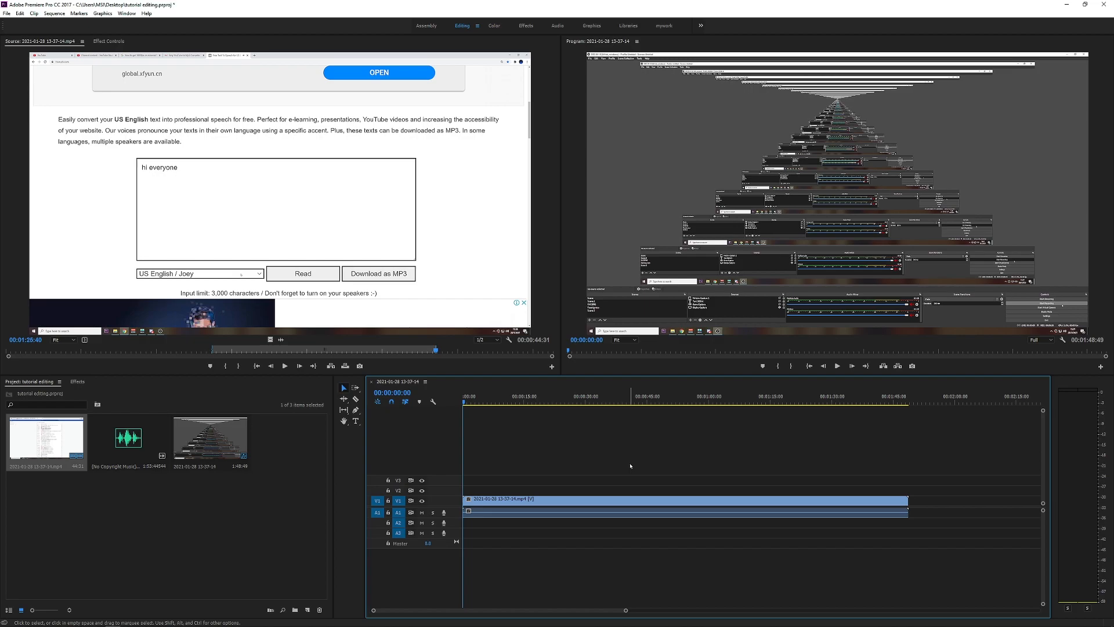
Step: Show the Effect Controls of the video clip on track V1
click(258, 161)
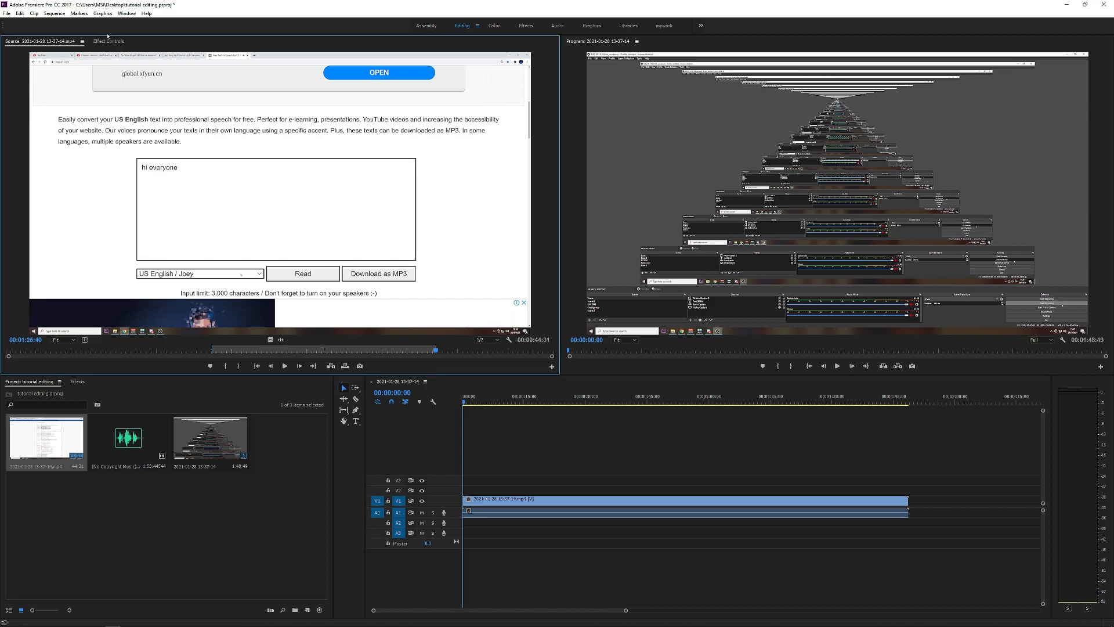
click(110, 41)
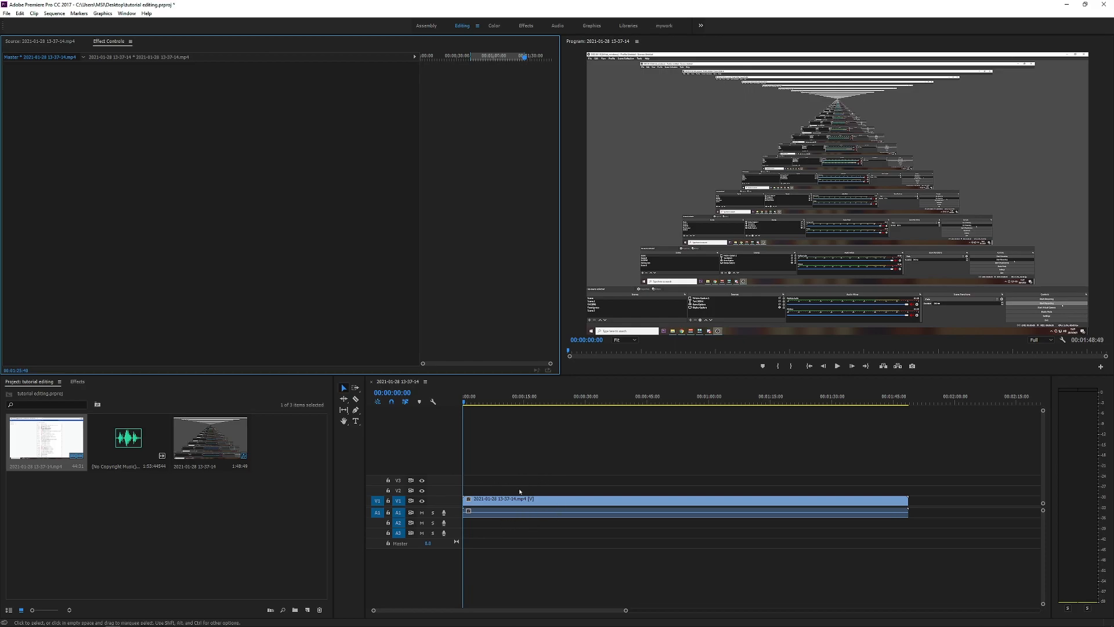
click(543, 509)
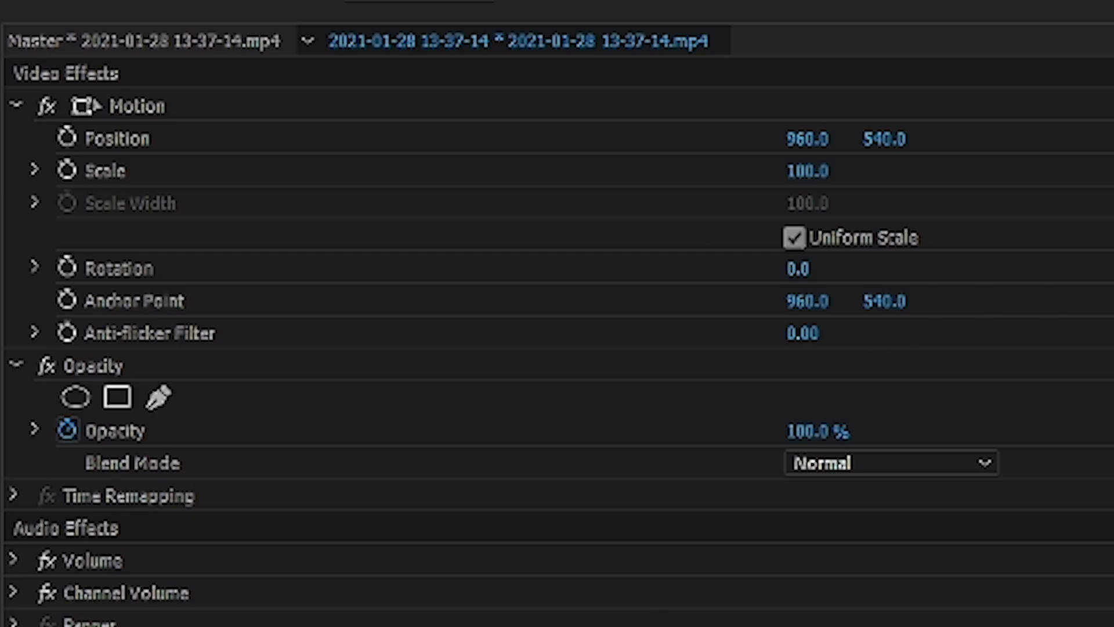
Step: Try shifting the clip horizontally and vertically with its Position values, and reset Position to the default
click(139, 146)
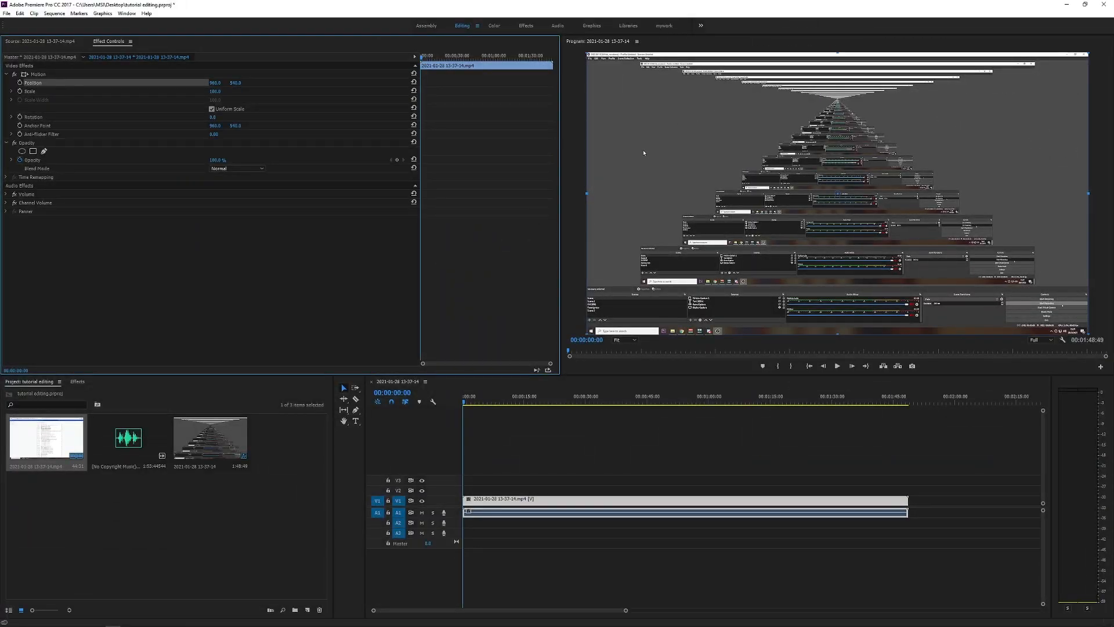
drag(238, 84, 4, 85)
mouse_move(234, 83)
mouse_down()
mouse_move(644, 83)
mouse_move(153, 83)
mouse_move(797, 83)
mouse_move(76, 83)
mouse_move(1111, 83)
mouse_move(216, 89)
mouse_move(871, 83)
mouse_move(245, 83)
mouse_up()
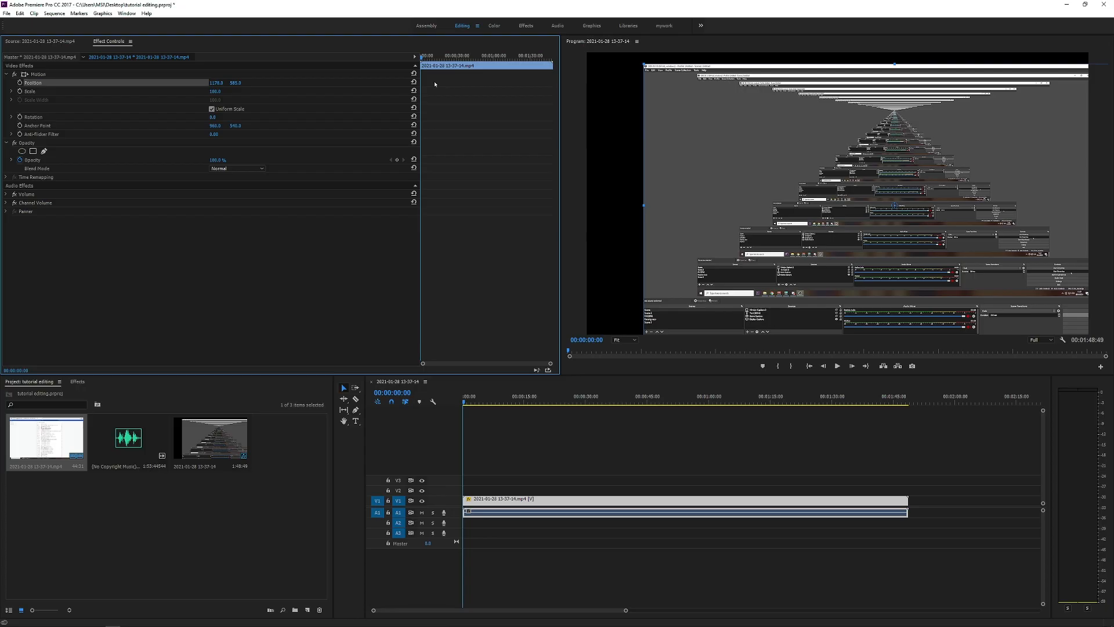
click(414, 82)
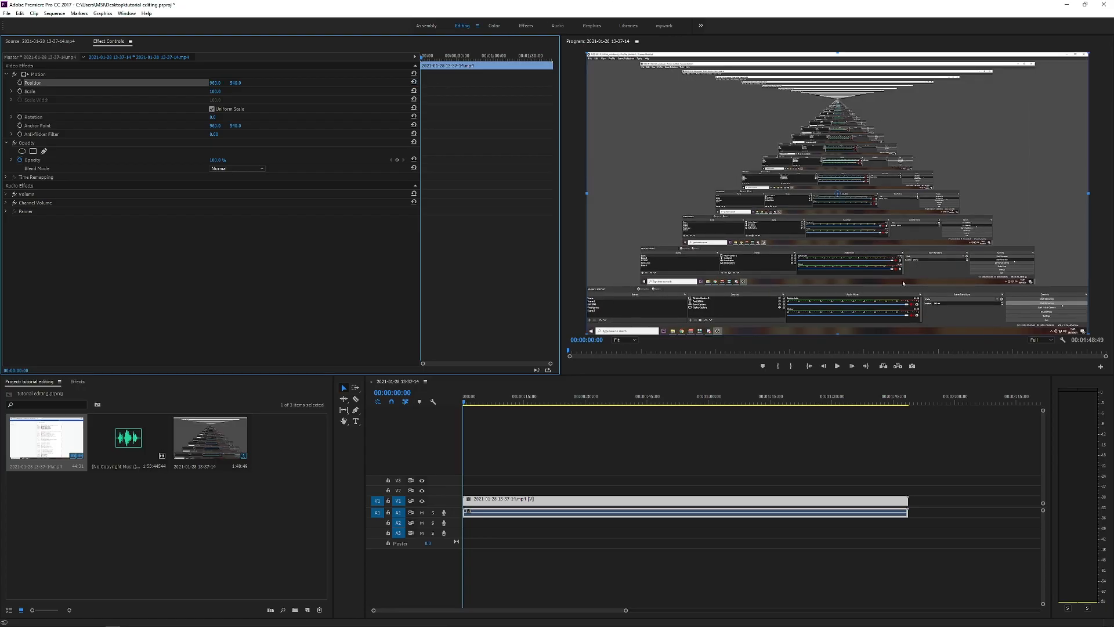
drag(211, 84, 421, 94)
click(414, 82)
Step: Try enlarging the clip with Scale and moving the enlarged picture with Position, and reset both parameters
click(37, 91)
drag(215, 91, 785, 83)
drag(236, 83, 9, 83)
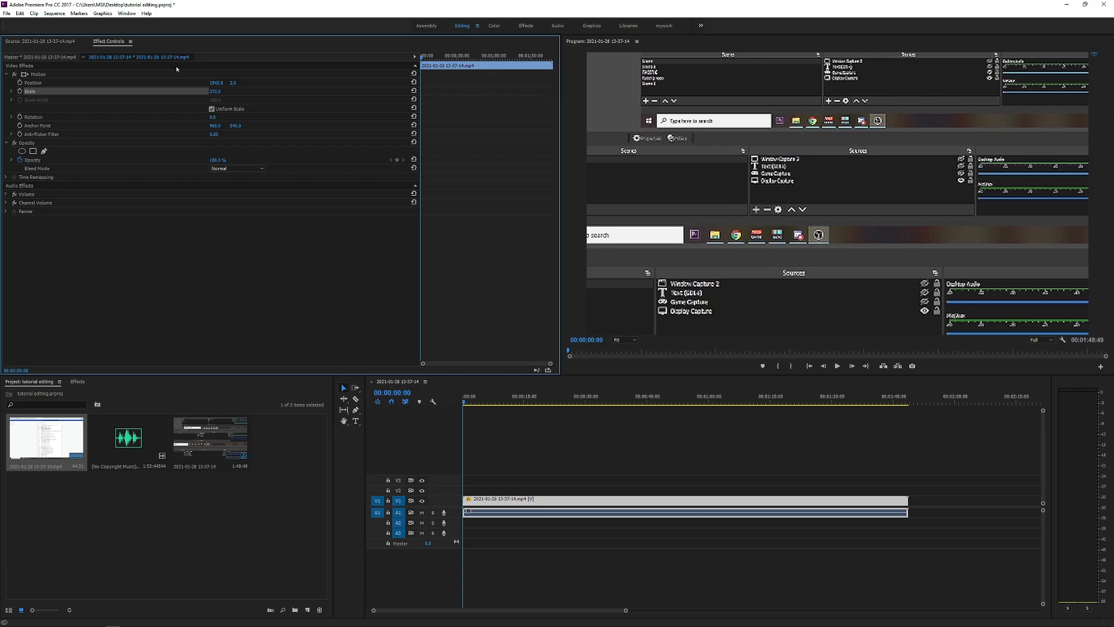
click(415, 91)
click(415, 82)
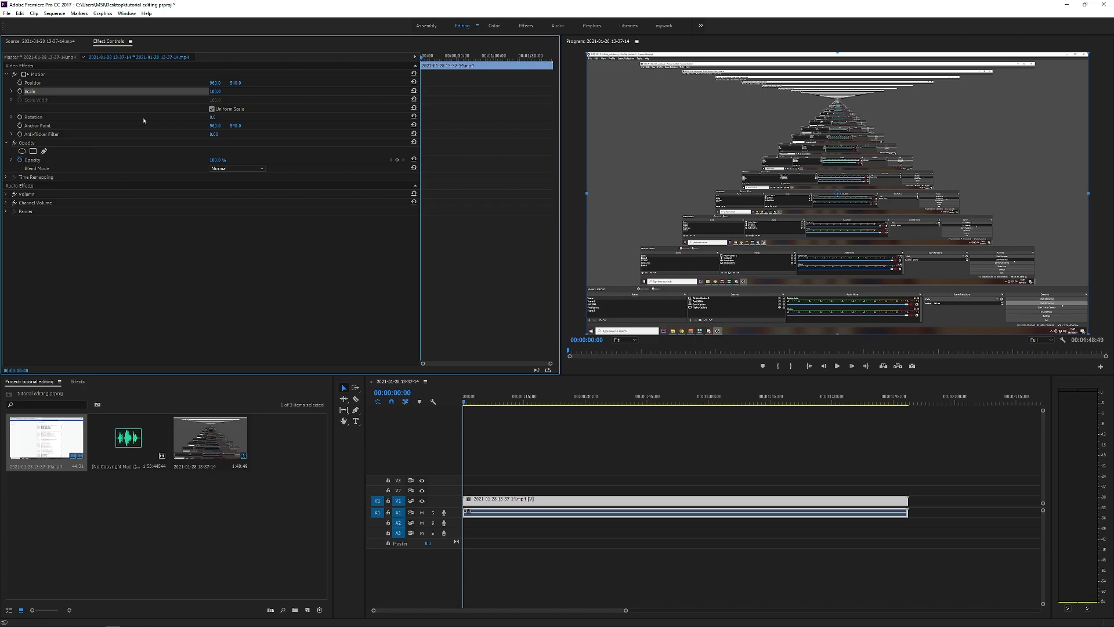
Step: Try rotating the clip to about 78° with the Rotation parameter, and reset Rotation
click(42, 117)
mouse_move(214, 118)
mouse_down()
mouse_move(165, 118)
mouse_move(1094, 126)
mouse_move(0, 126)
mouse_move(1094, 126)
mouse_move(0, 125)
mouse_move(226, 123)
mouse_up()
key(ctrl+z)
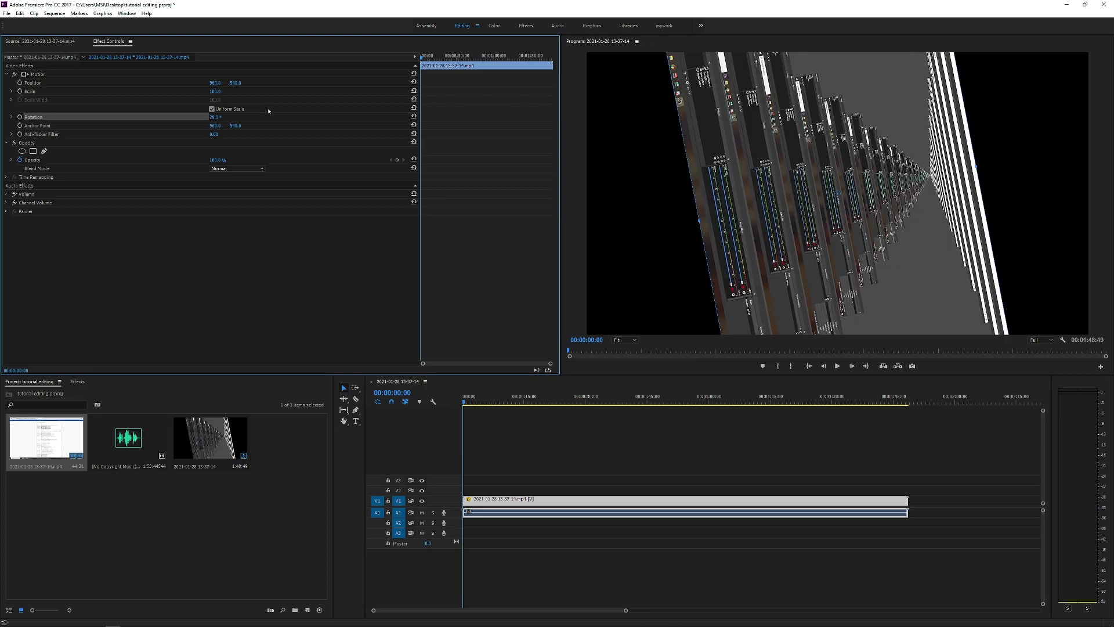
click(414, 116)
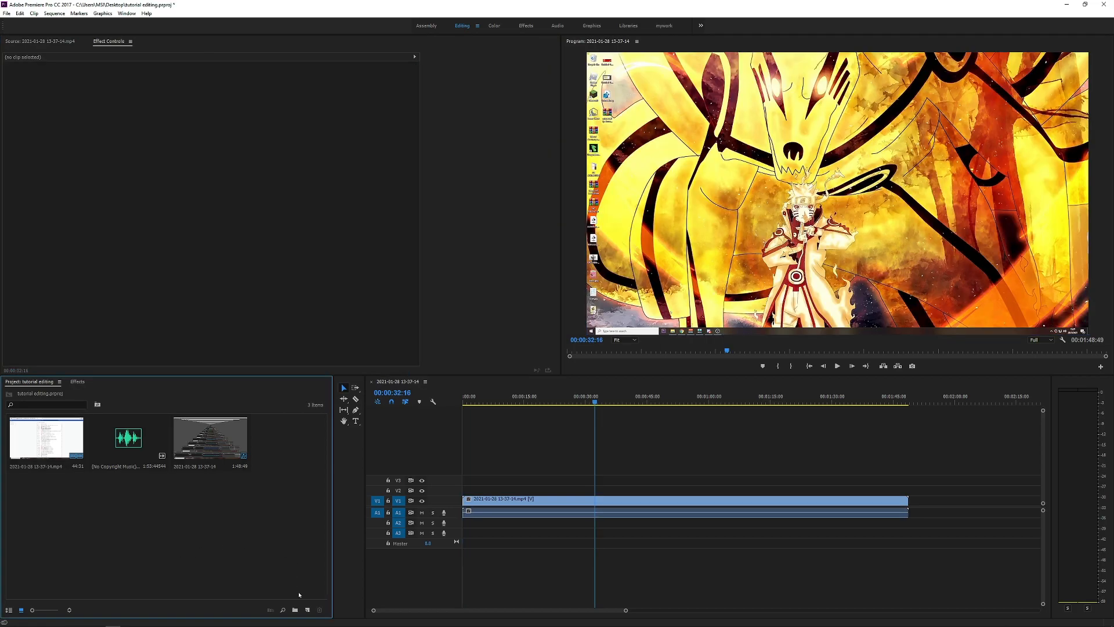
Step: Create a new bin in the project and move the music audio file into it
click(295, 610)
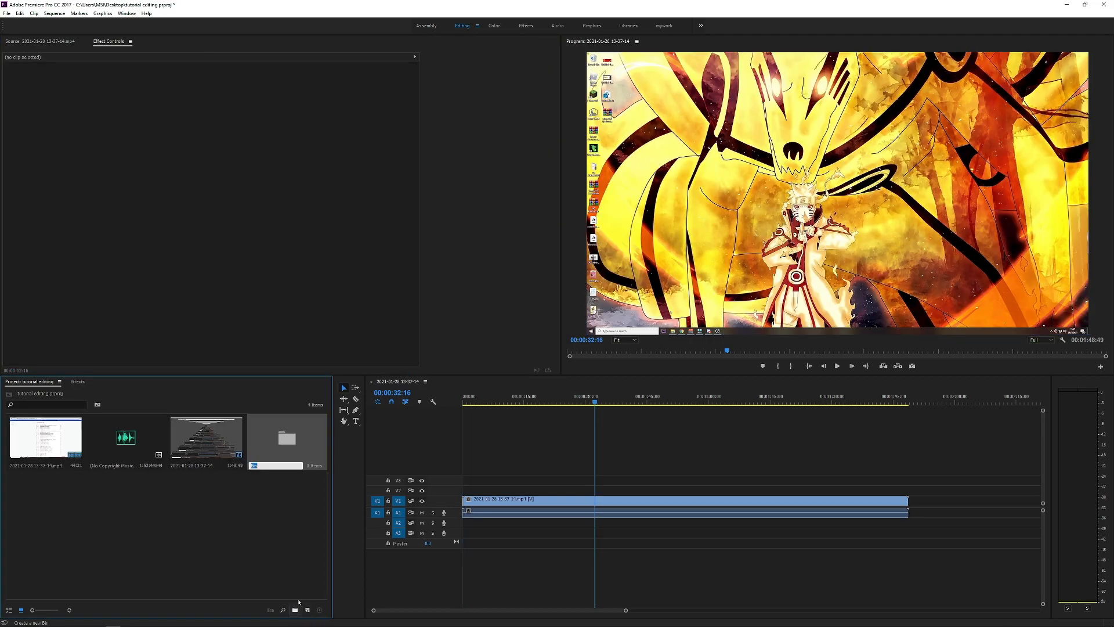
click(260, 510)
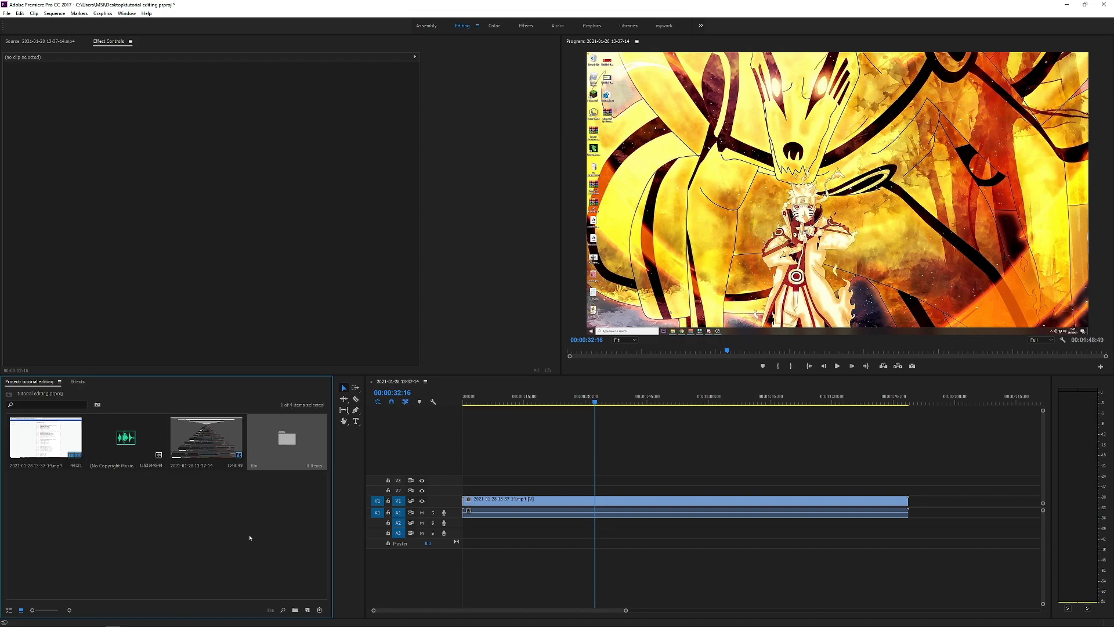
drag(126, 437, 287, 440)
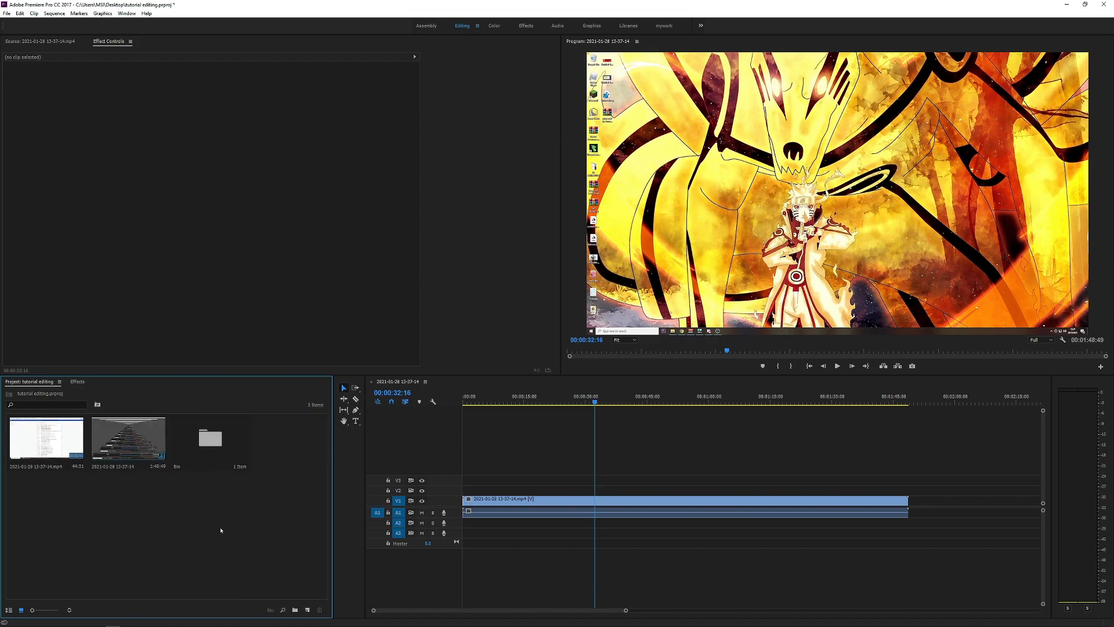
Step: Rename the new bin as music
click(181, 467)
click(180, 467)
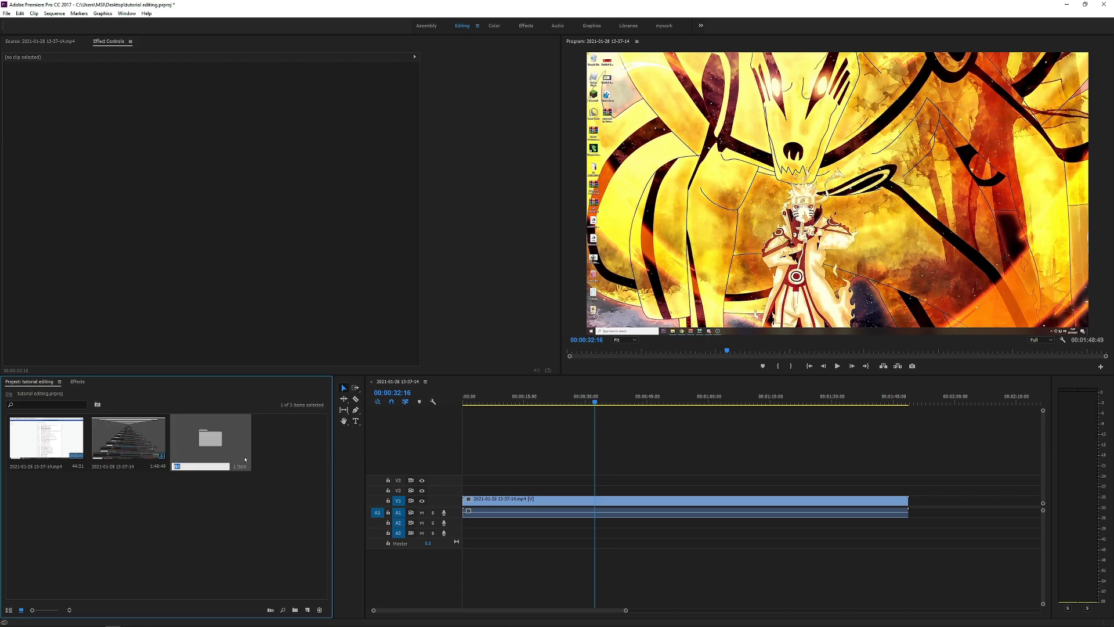
text(music)
key(Tab)
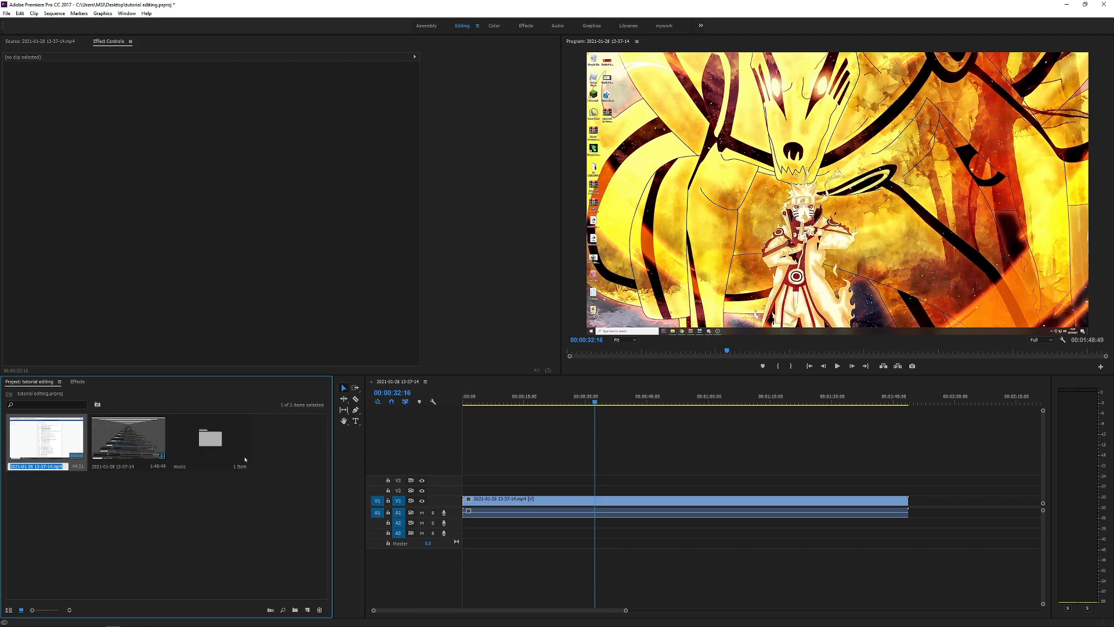
click(238, 459)
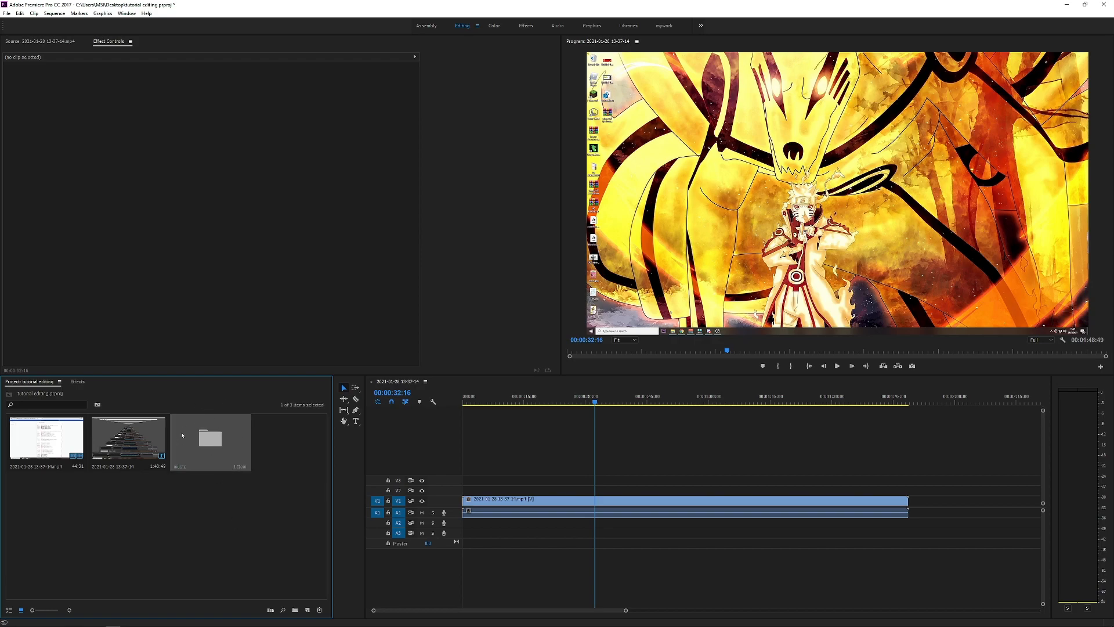
Step: Open the music bin in its own window to view its contents, and close it
double_click(214, 442)
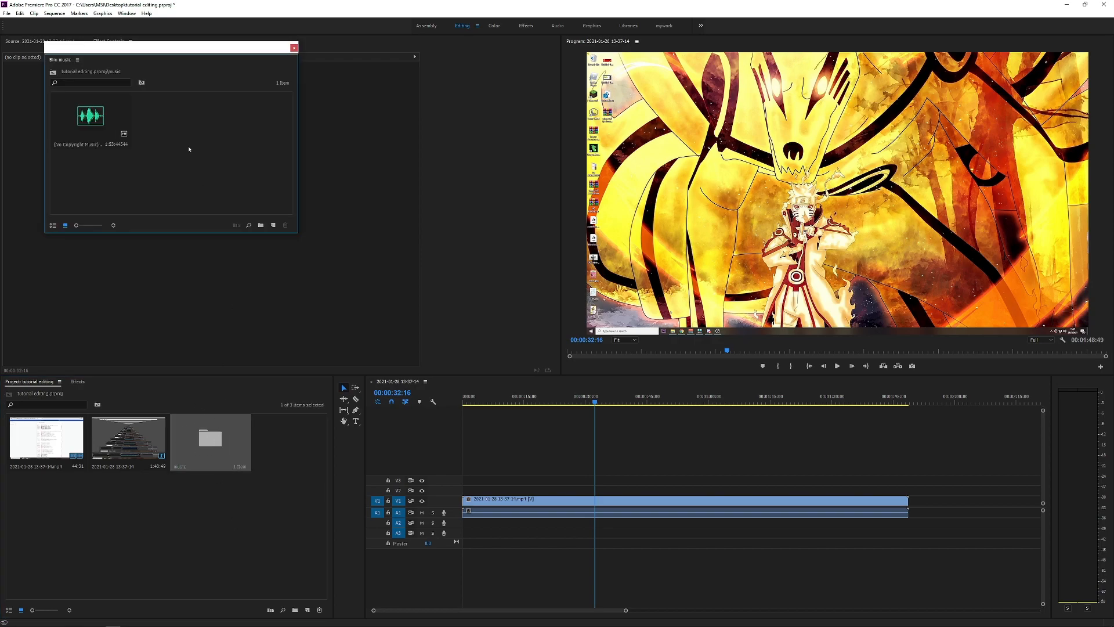
drag(171, 51, 232, 118)
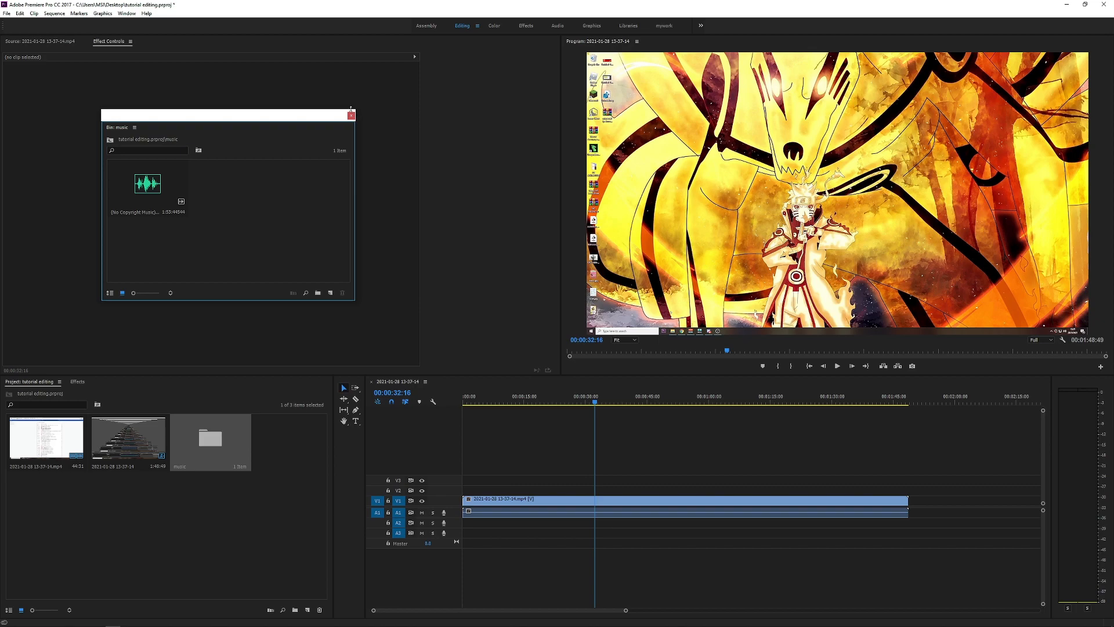
click(352, 116)
Step: Move the audio file from the music bin back to the project's main level and delete the emptied bin
double_click(210, 439)
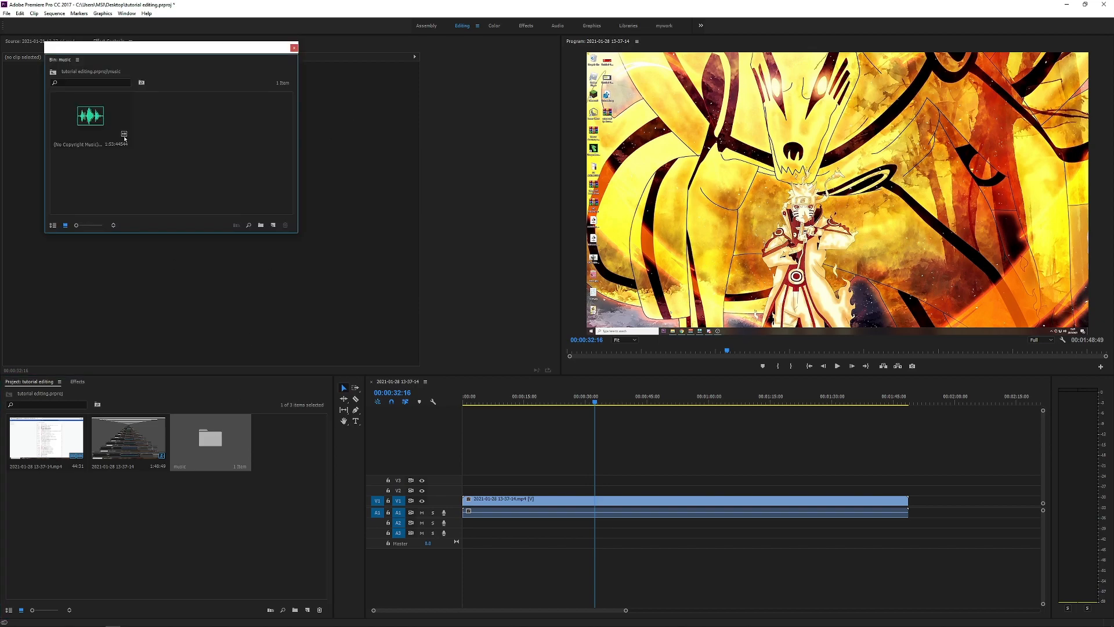
drag(155, 343, 190, 485)
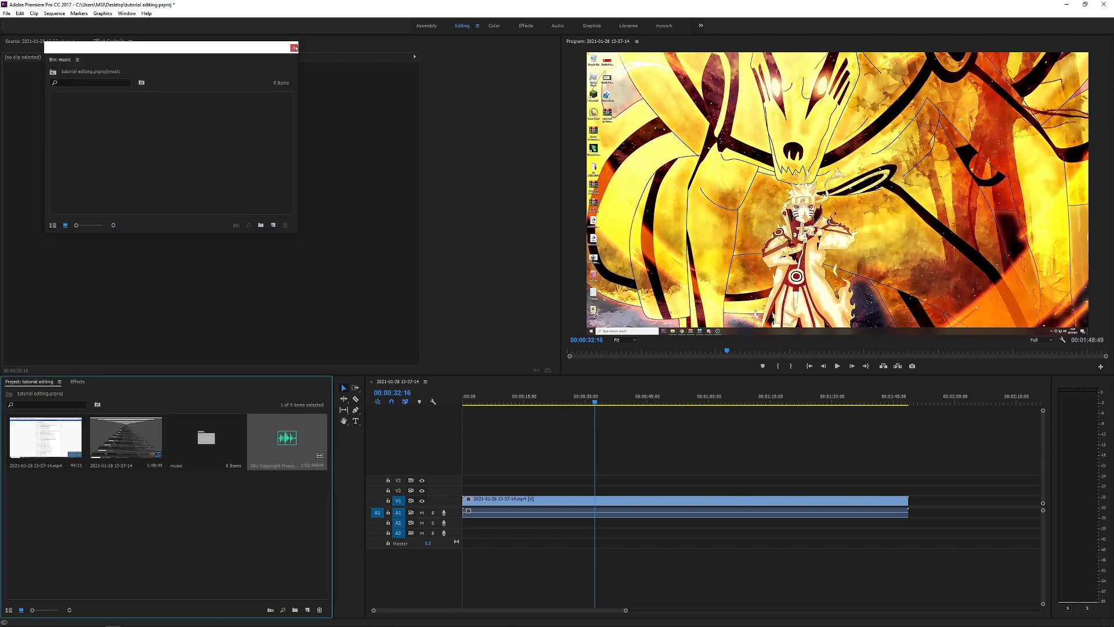
click(295, 47)
click(219, 431)
key(Delete)
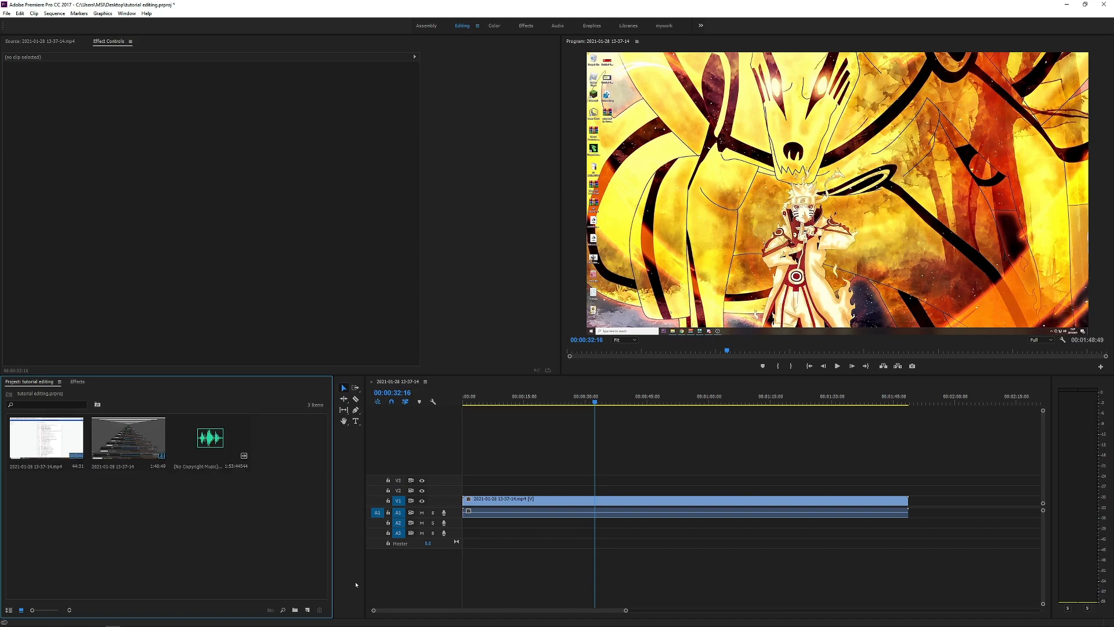
click(309, 610)
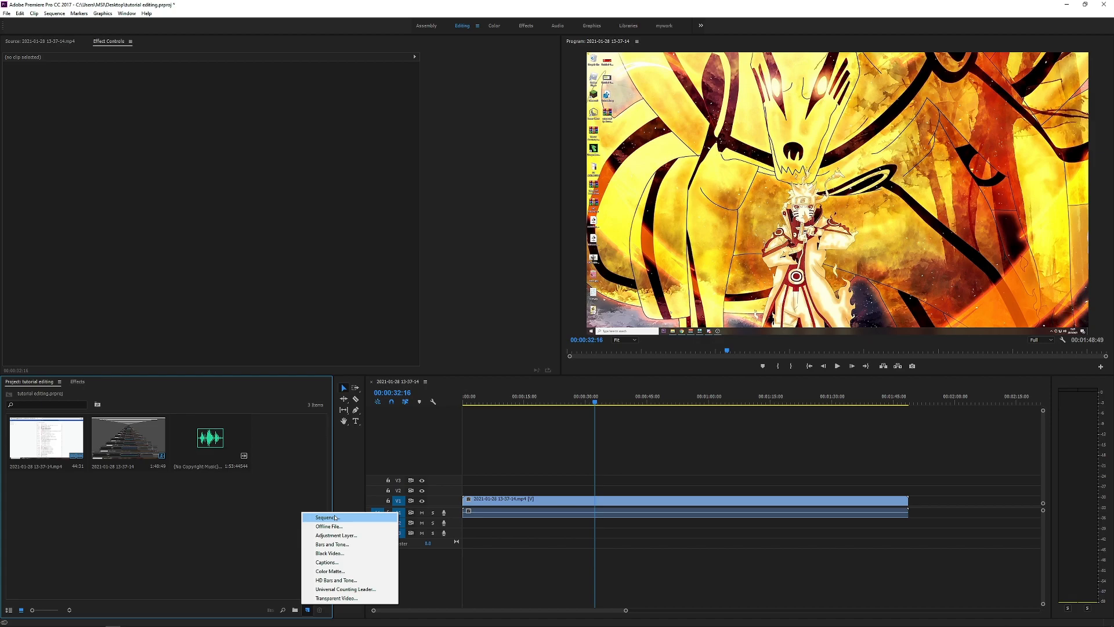
click(298, 468)
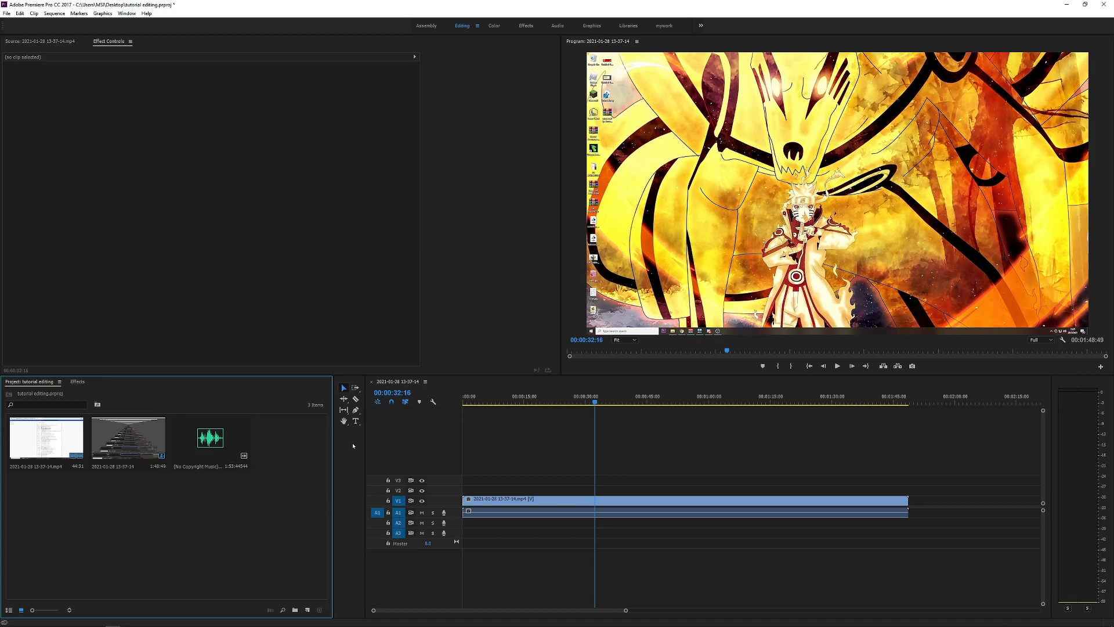
Step: Narrow the Project panel so the tools stand in one column, and marquee-select the timeline clip with the Selection tool
drag(334, 458, 319, 459)
drag(736, 453, 650, 532)
click(650, 533)
drag(649, 475, 731, 542)
click(731, 540)
drag(921, 451, 773, 547)
click(774, 550)
Step: Try moving the clip's video part from track V1 to V2, and bring it back to V1
mouse_move(637, 499)
mouse_down()
mouse_move(806, 499)
mouse_move(638, 502)
mouse_move(638, 491)
mouse_up()
click(665, 455)
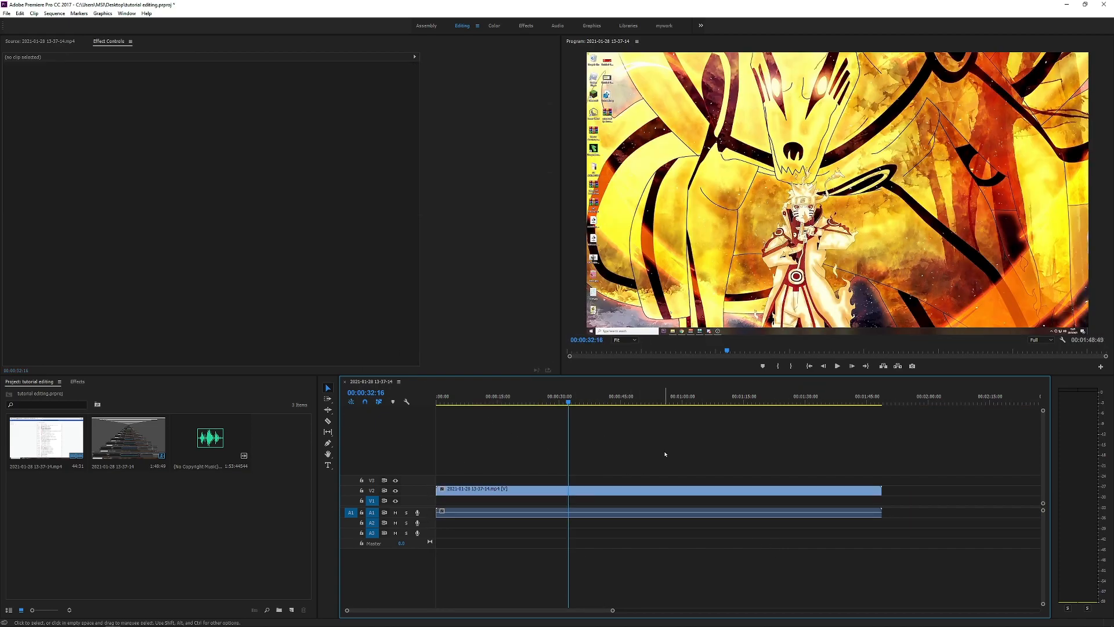
drag(614, 507, 576, 511)
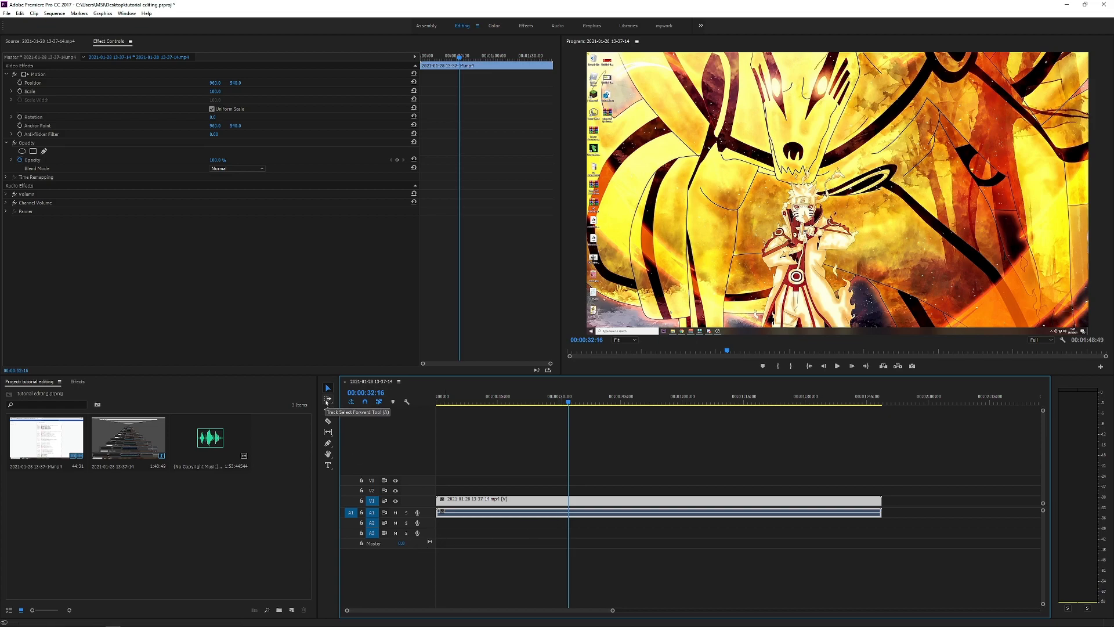
Step: Move the playhead to 00:00:22:16 and place the music clip on track A2 starting at about 14 s
click(326, 400)
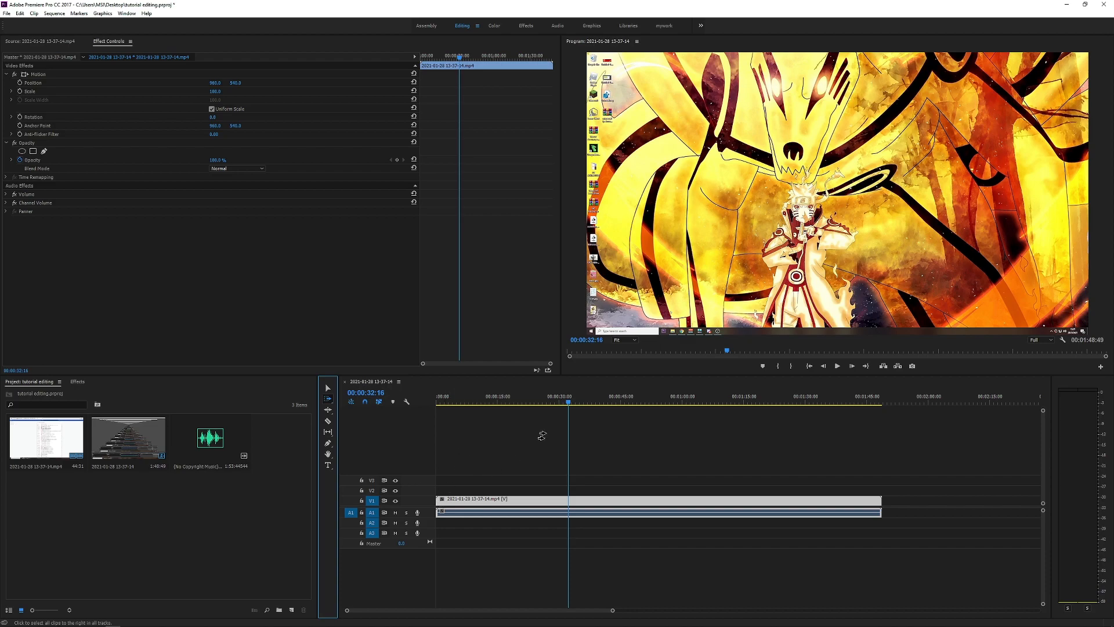
drag(540, 397, 526, 398)
drag(210, 438, 491, 524)
Step: Split the music clip at about 34 s and move its second part to track A3
key(c)
click(574, 524)
key(v)
drag(580, 524, 603, 480)
Step: Split the video clip at about 39 s and put its second video part on track V3
key(c)
click(599, 503)
key(v)
click(492, 480)
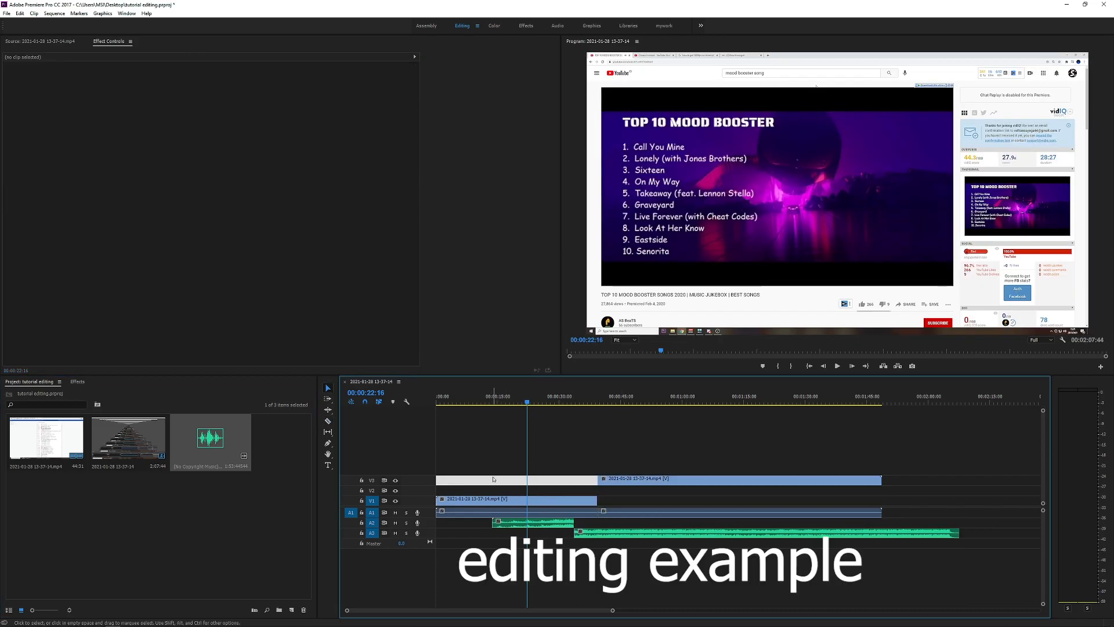
Step: Try selecting every clip from the start of the timeline with the Track Select Forward tool, and return to the Selection tool
click(329, 398)
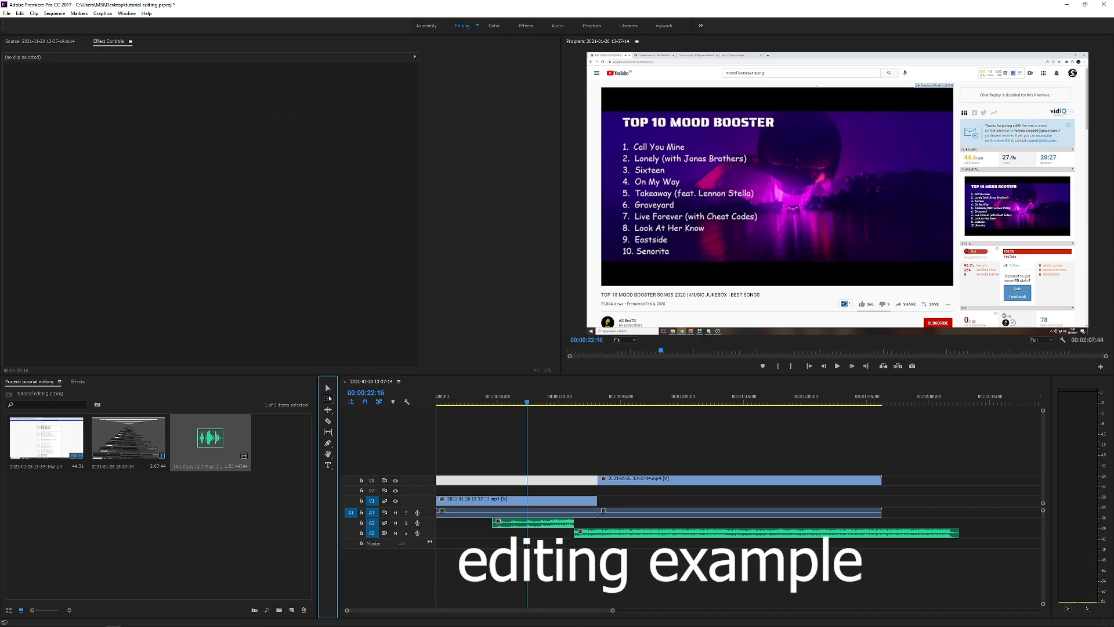
mouse_move(444, 499)
mouse_down()
mouse_move(702, 509)
mouse_move(441, 502)
mouse_up()
click(438, 471)
key(v)
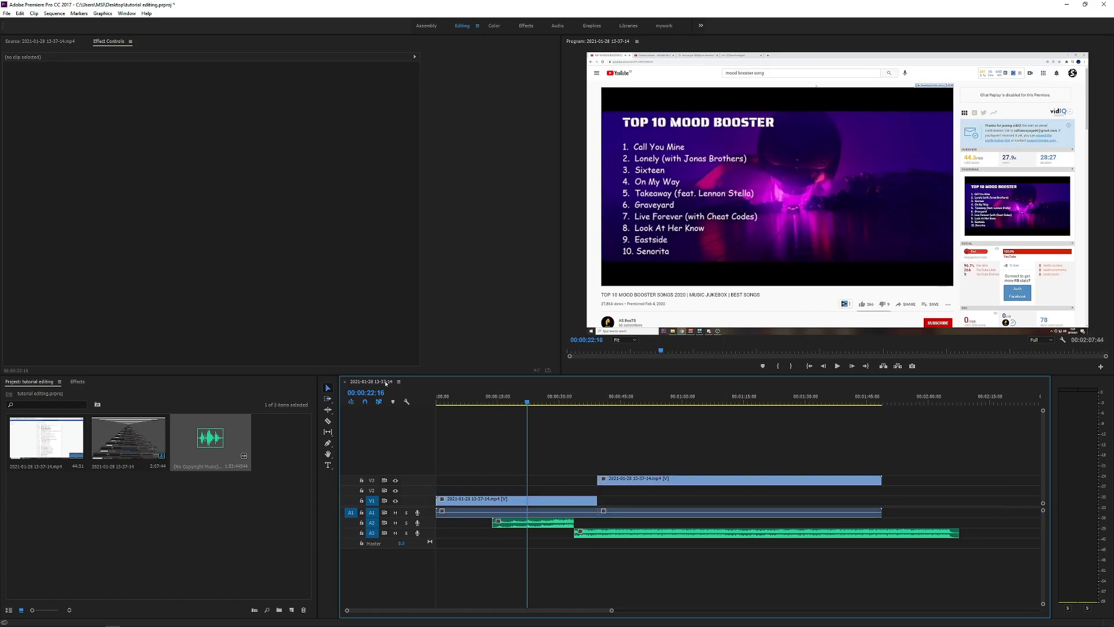
Step: Try moving clips selected by marquee and with the Track Select Forward tool, and undo the moves
drag(968, 467, 445, 589)
drag(512, 504, 396, 507)
click(460, 459)
key(a)
click(600, 459)
mouse_move(628, 480)
mouse_down()
mouse_move(807, 485)
mouse_move(635, 491)
mouse_up()
key(ctrl+z)
key(ctrl+z)
Step: Try shortening the first video clip with the Ripple Edit tool to about 6 s and about 14 s, undoing each trim
click(329, 410)
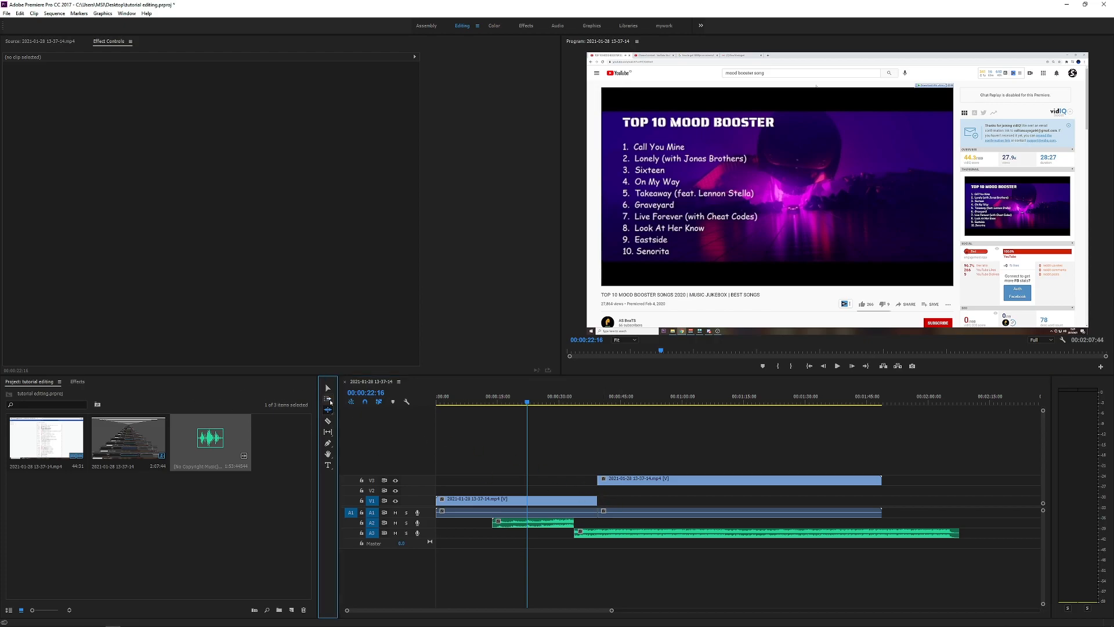
drag(602, 502, 462, 503)
click(449, 400)
drag(450, 402, 452, 399)
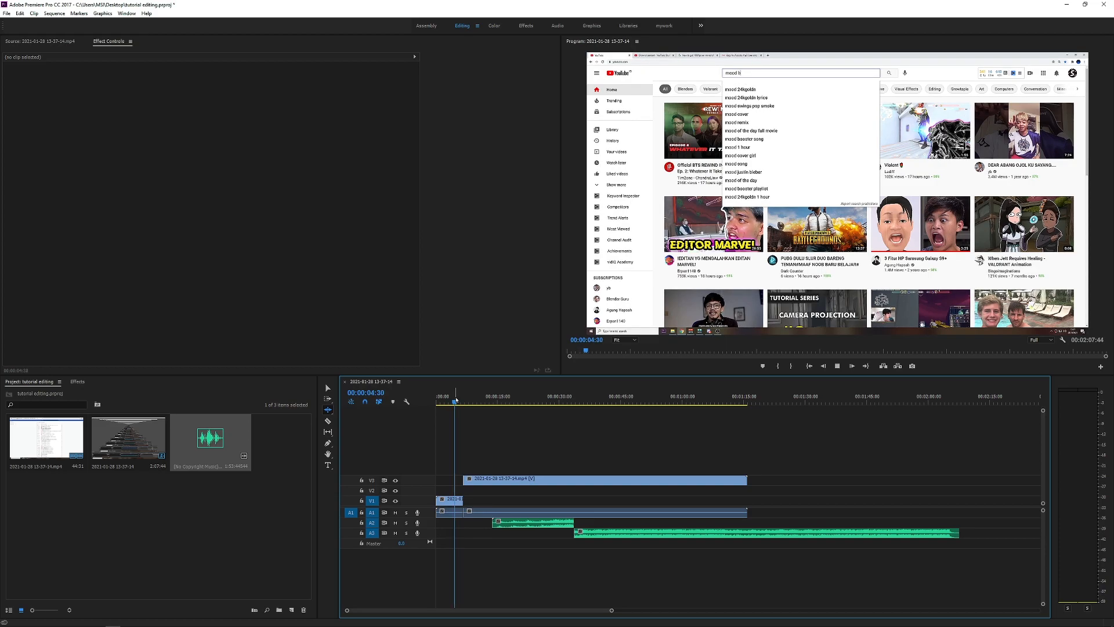
key(space)
key(ctrl+z)
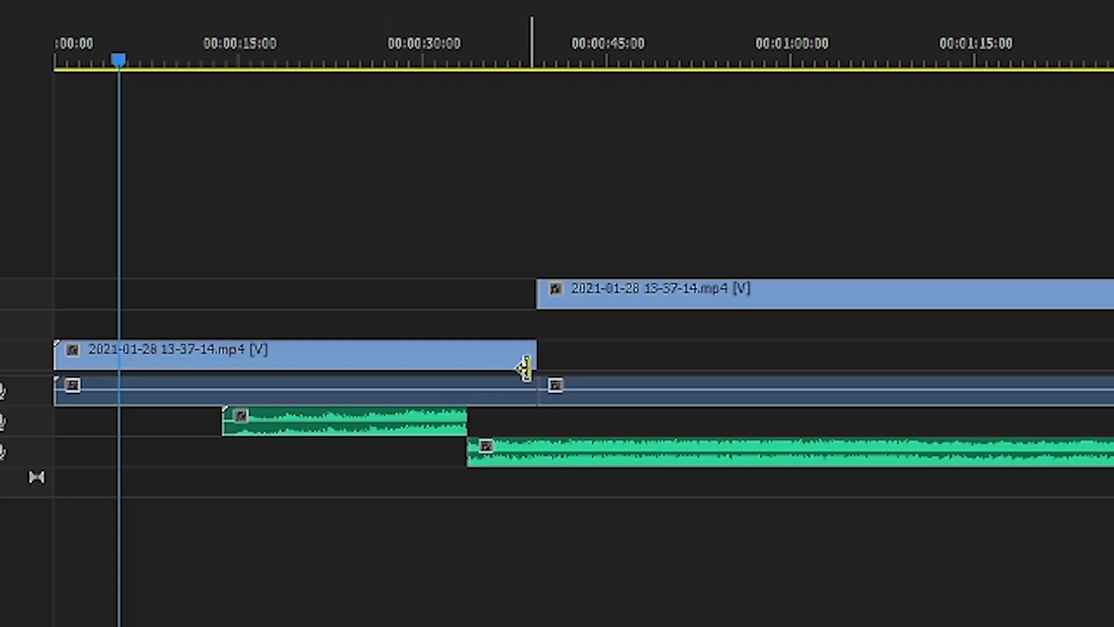
drag(534, 356, 209, 351)
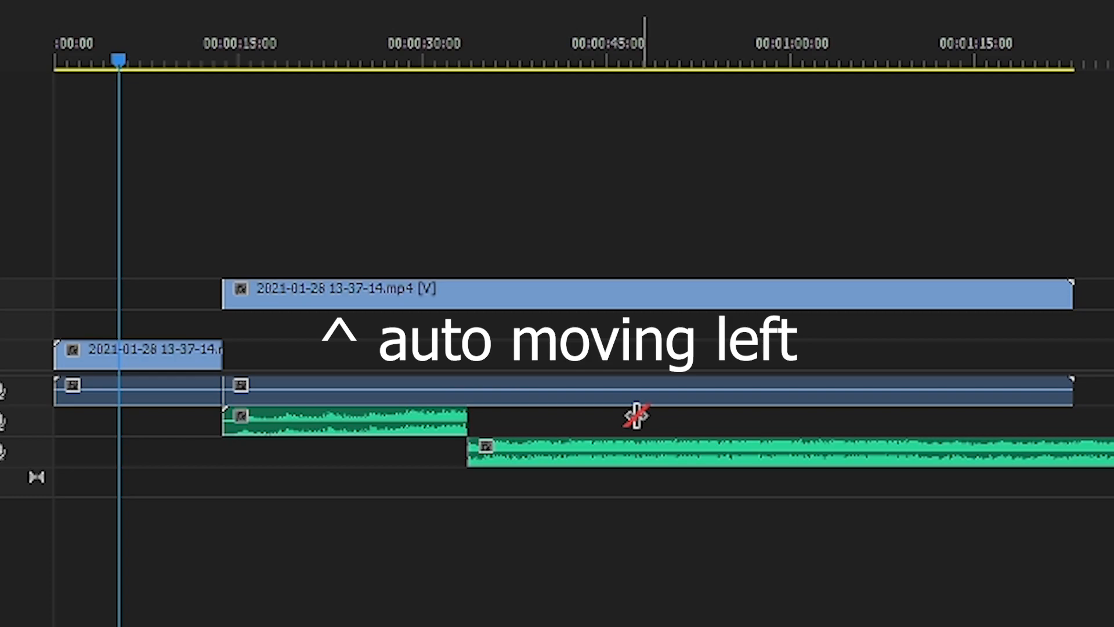
key(ctrl+z)
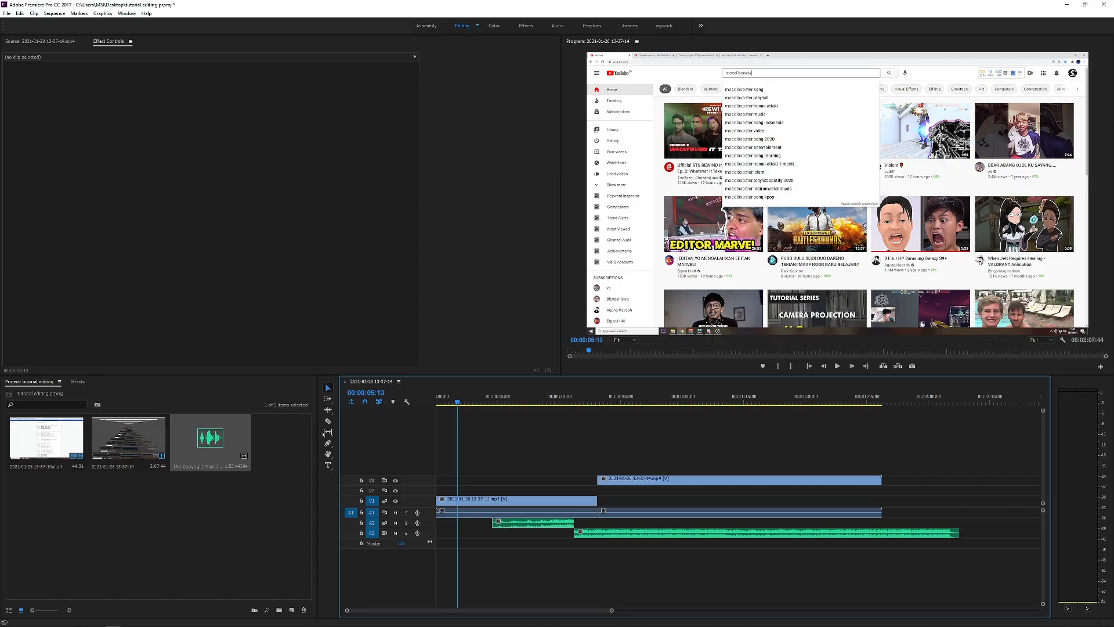
Step: Split the V1 video clip at about 13 s and about 17 s with the Razor tool
click(328, 421)
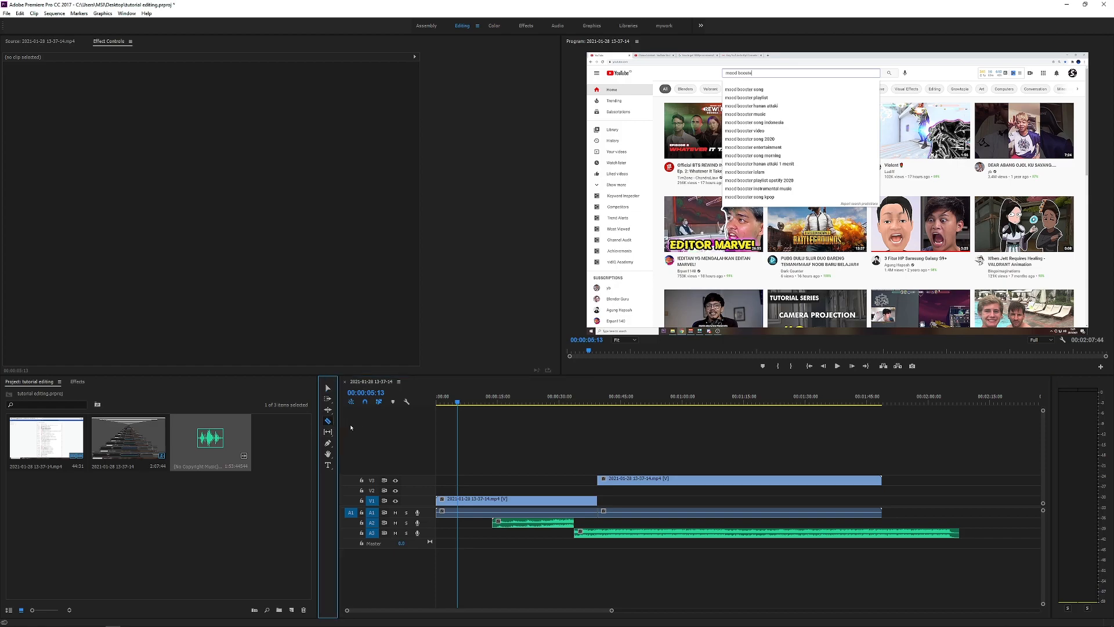
click(604, 440)
key(equal)
key(equal)
key(equal)
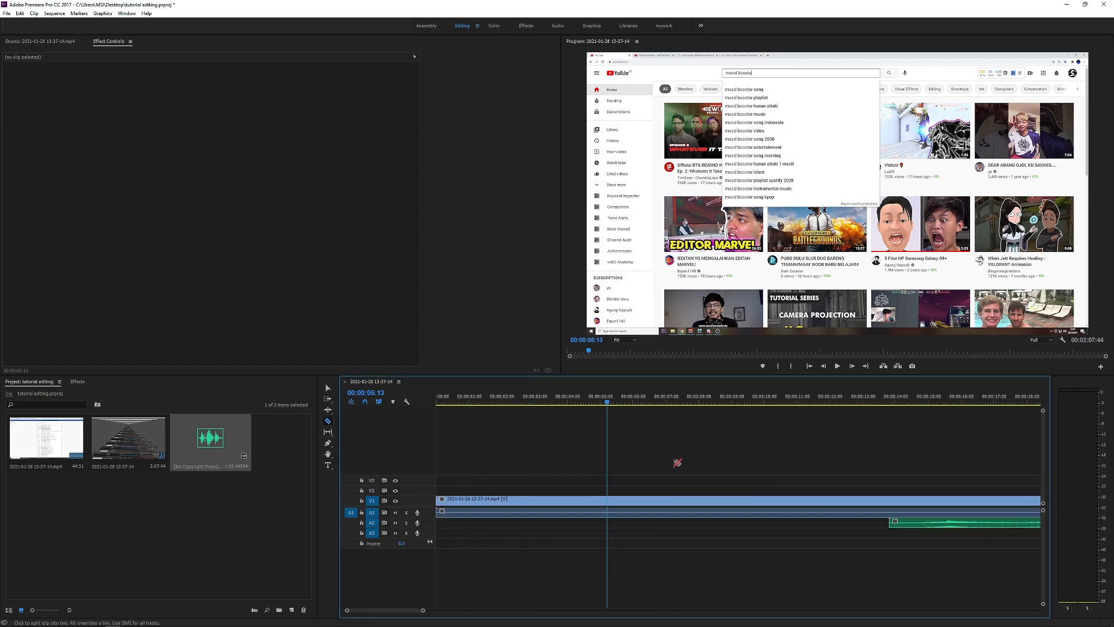
key(minus)
click(646, 499)
click(713, 499)
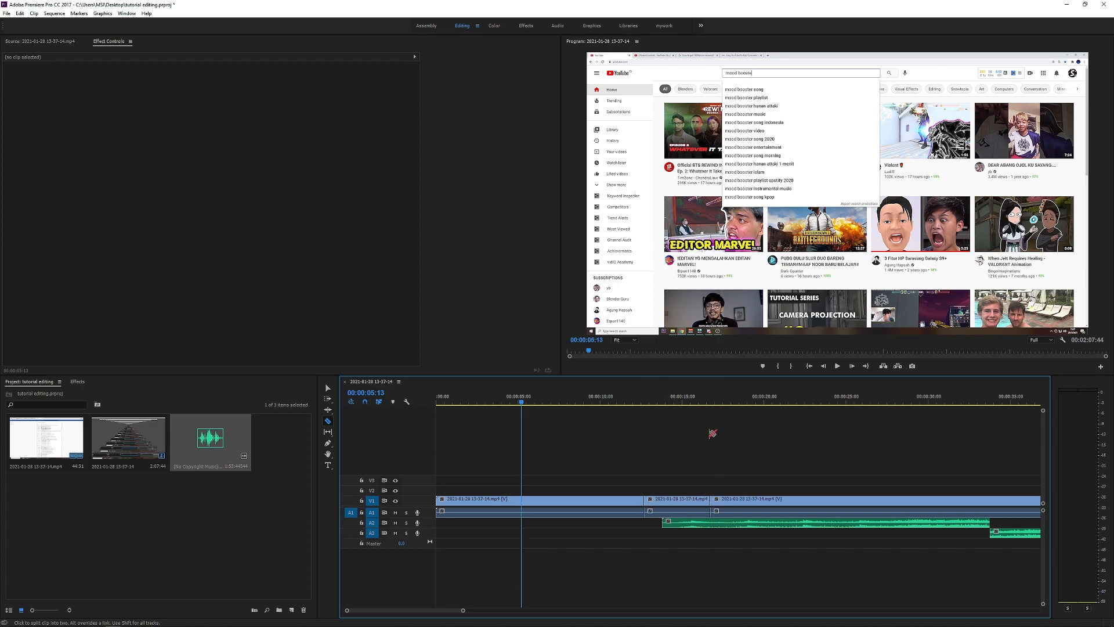
Step: Scrub the playhead across the segment between the two cuts and delete that segment with its audio
key(v)
drag(644, 396, 725, 396)
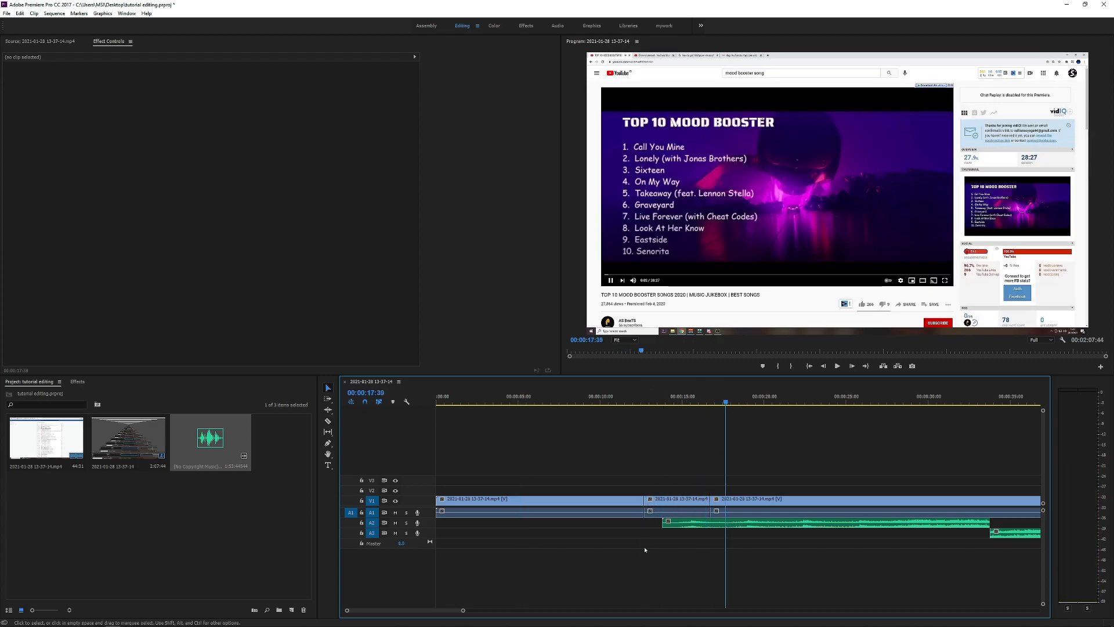
click(681, 512)
click(685, 499)
key(shift+Delete)
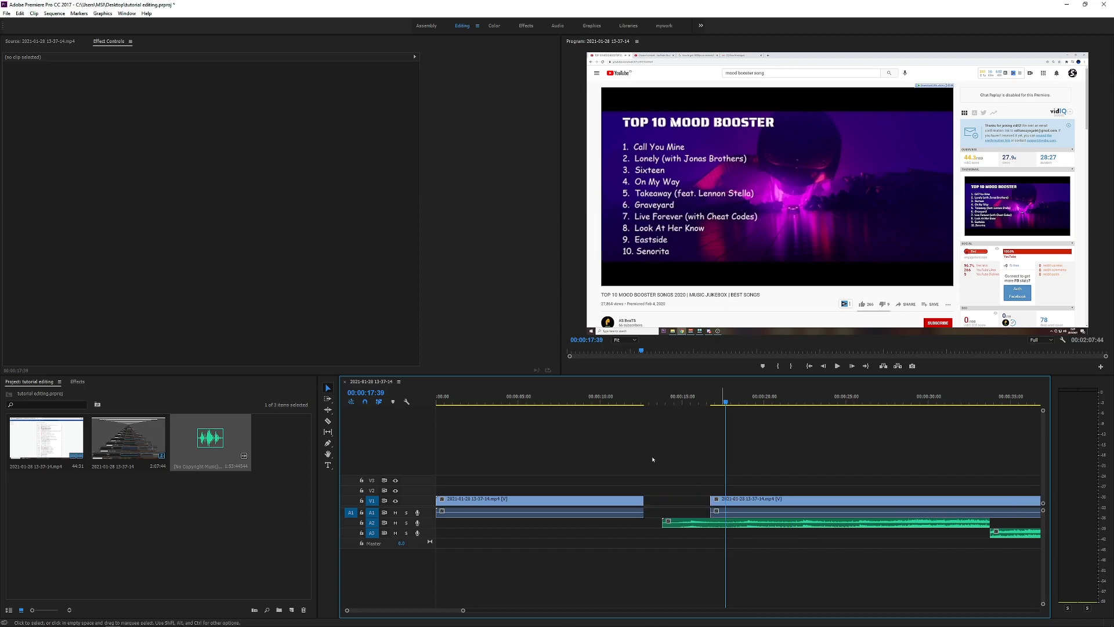
Step: Add a text graphic over the picture at the start of the sequence, reading "type here"
key(Home)
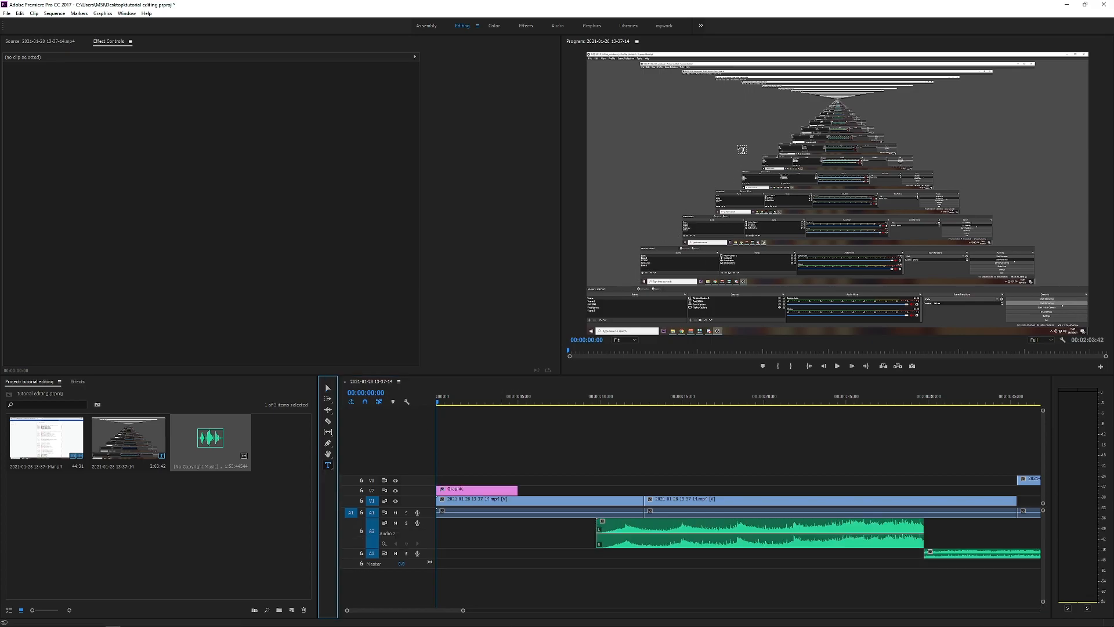
click(745, 135)
text(uhgushghushgiuohgu)
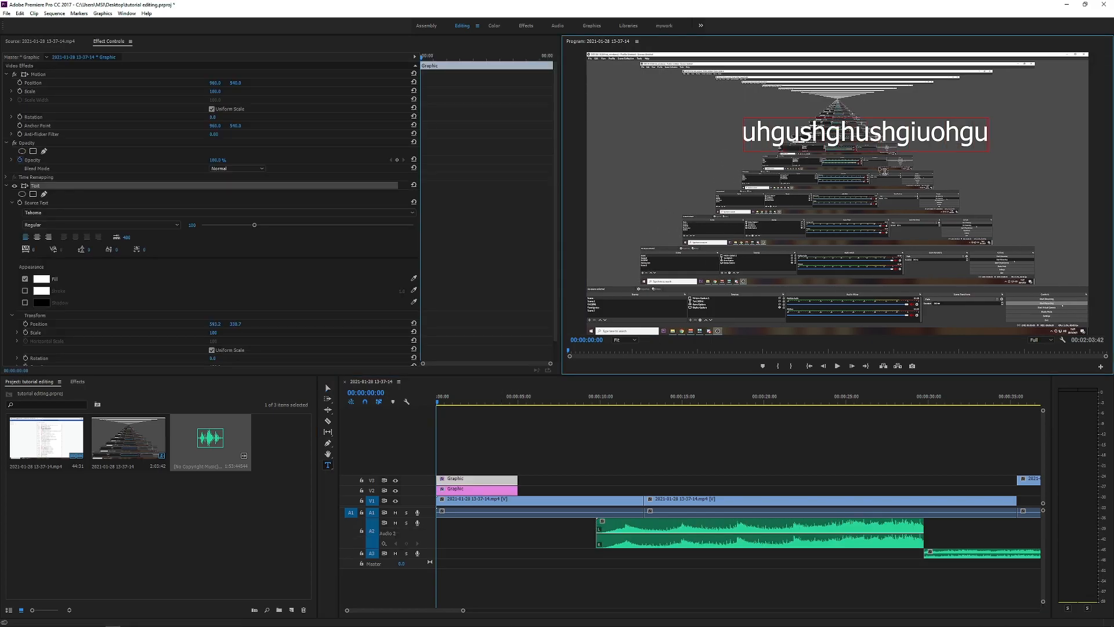
key(ctrl+a)
text(type here)
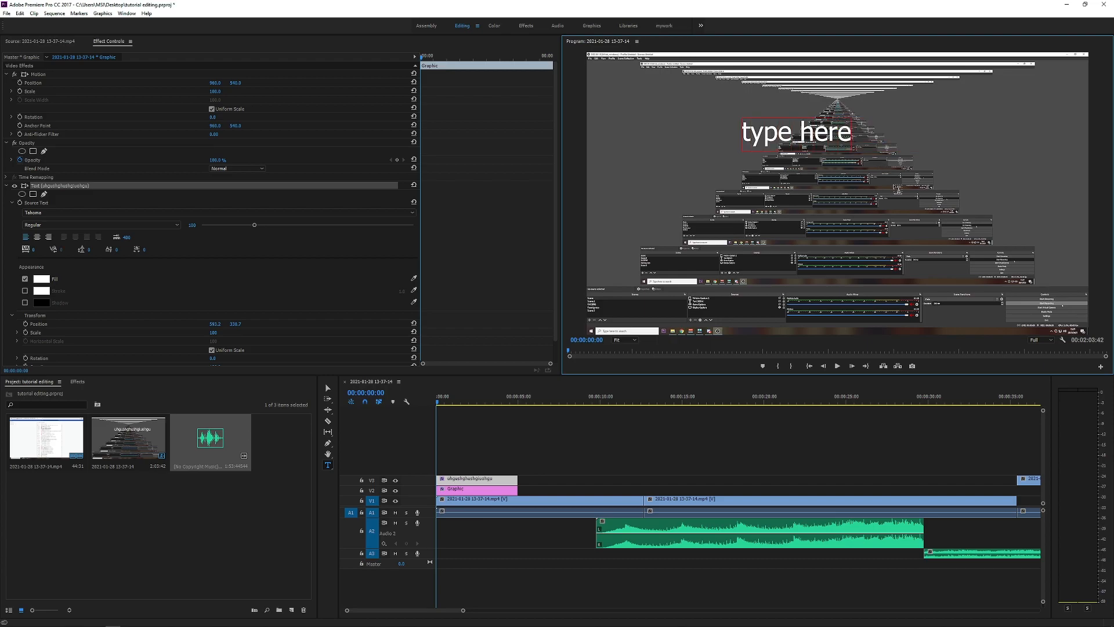
Step: Move the text lower in the frame and enlarge it to a scale of 250
click(329, 388)
drag(799, 116, 869, 250)
drag(981, 277, 906, 249)
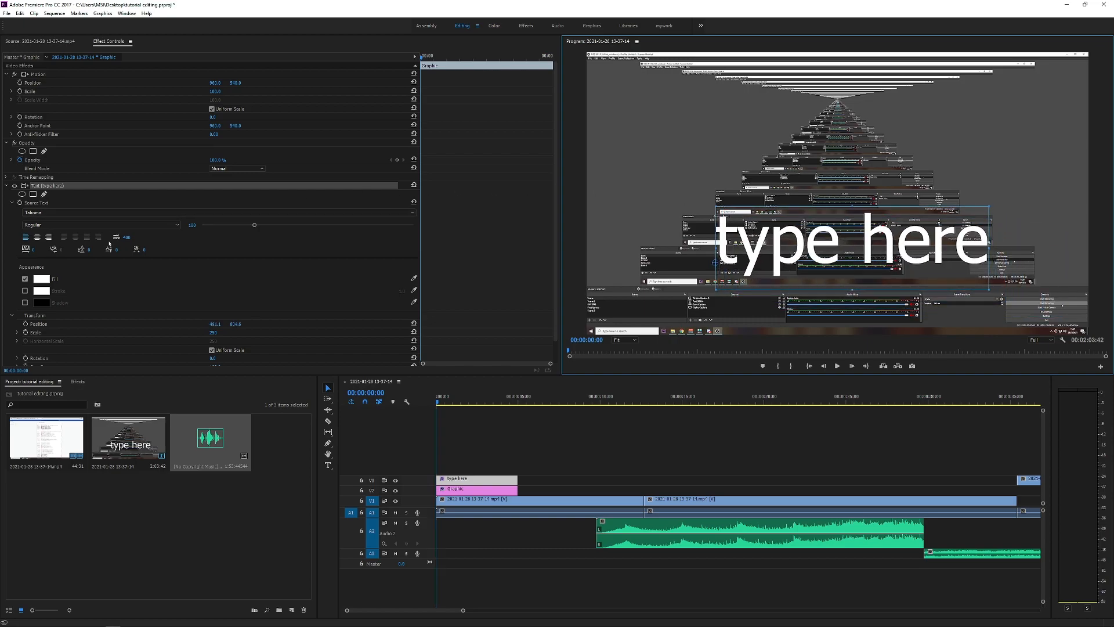
Step: Change the text's font to Bradley Hand ITC
scroll(306, 242, down, 2)
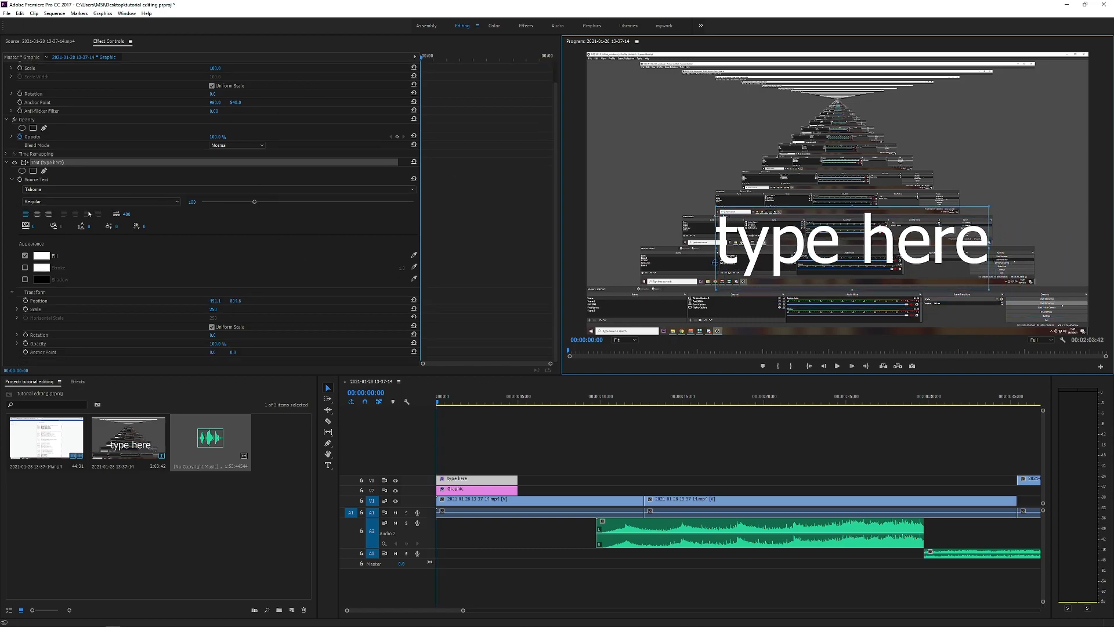
click(93, 189)
click(465, 183)
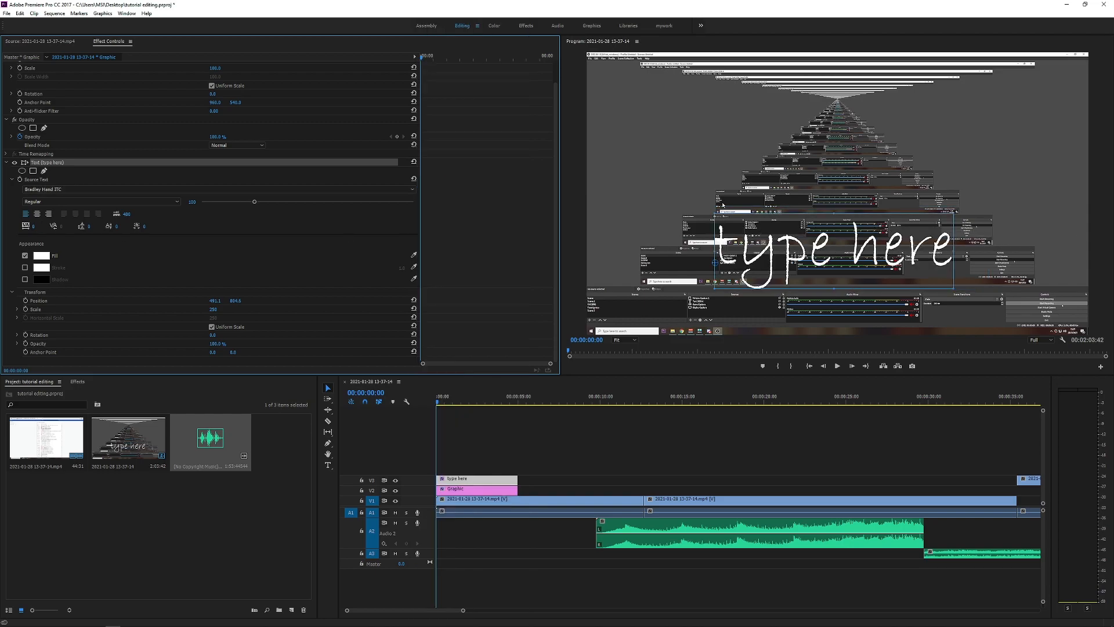
Step: Set the "type here" text's font size to 107, centre-align it and reposition it over the picture
mouse_move(252, 206)
mouse_down()
mouse_move(268, 204)
mouse_move(257, 203)
mouse_up()
click(37, 214)
drag(650, 249, 775, 253)
Step: Set the text's fill colour to red, FF0000
click(40, 260)
click(555, 328)
click(554, 358)
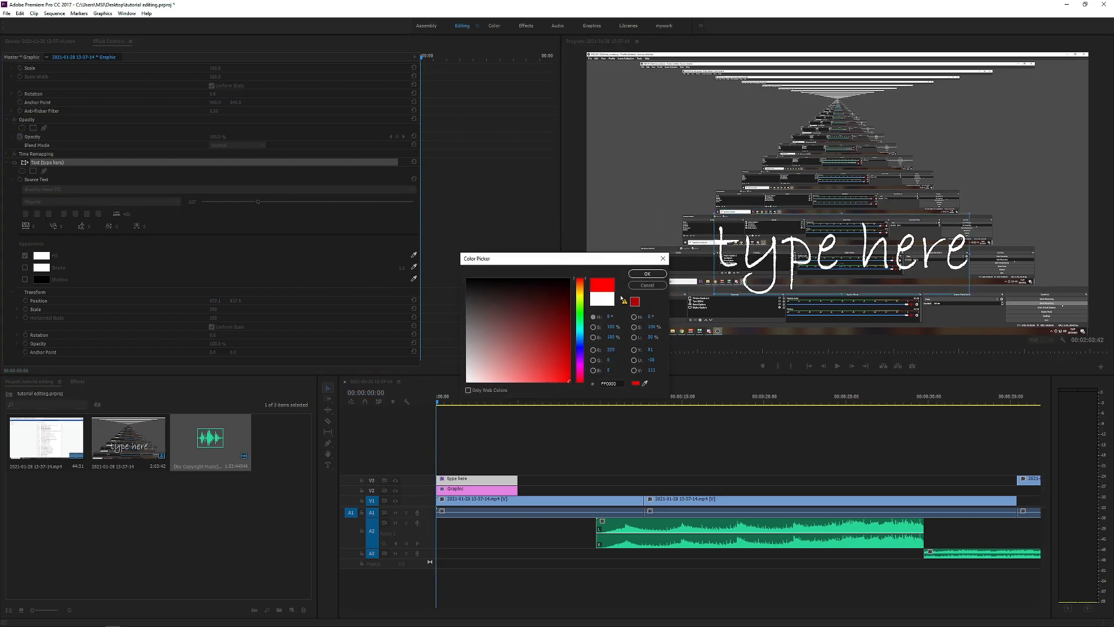
click(647, 273)
Step: Give the text a black stroke with a width of 18
click(25, 267)
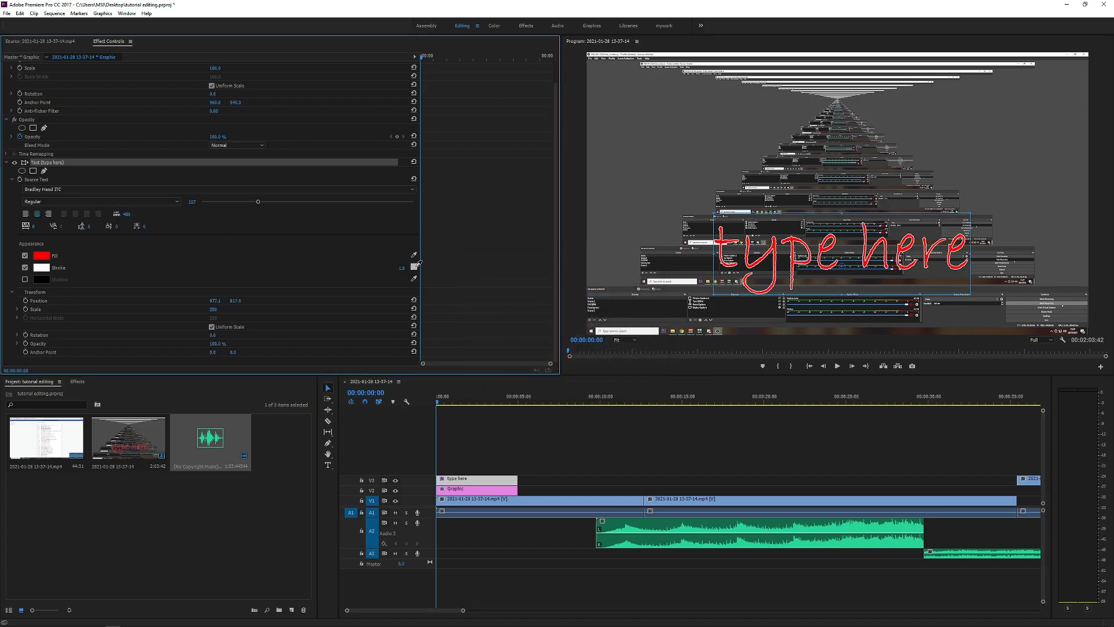
drag(401, 268, 411, 268)
click(42, 268)
drag(485, 298, 453, 232)
click(644, 276)
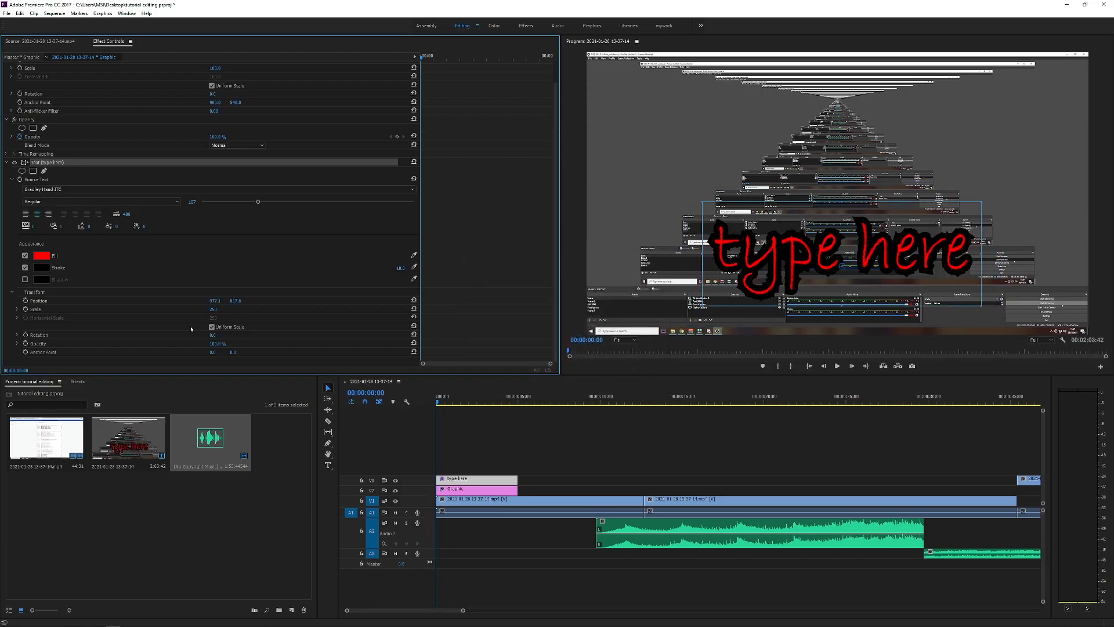
Step: Turn on the text's shadow and adjust its opacity
click(25, 279)
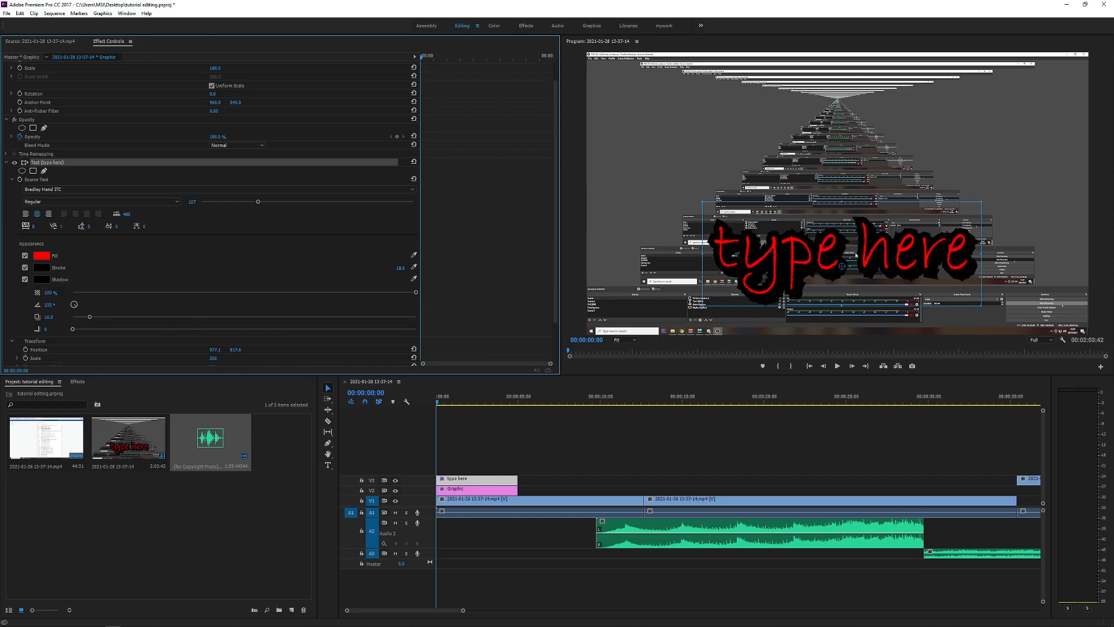
drag(416, 292, 290, 292)
drag(381, 295, 639, 333)
click(491, 445)
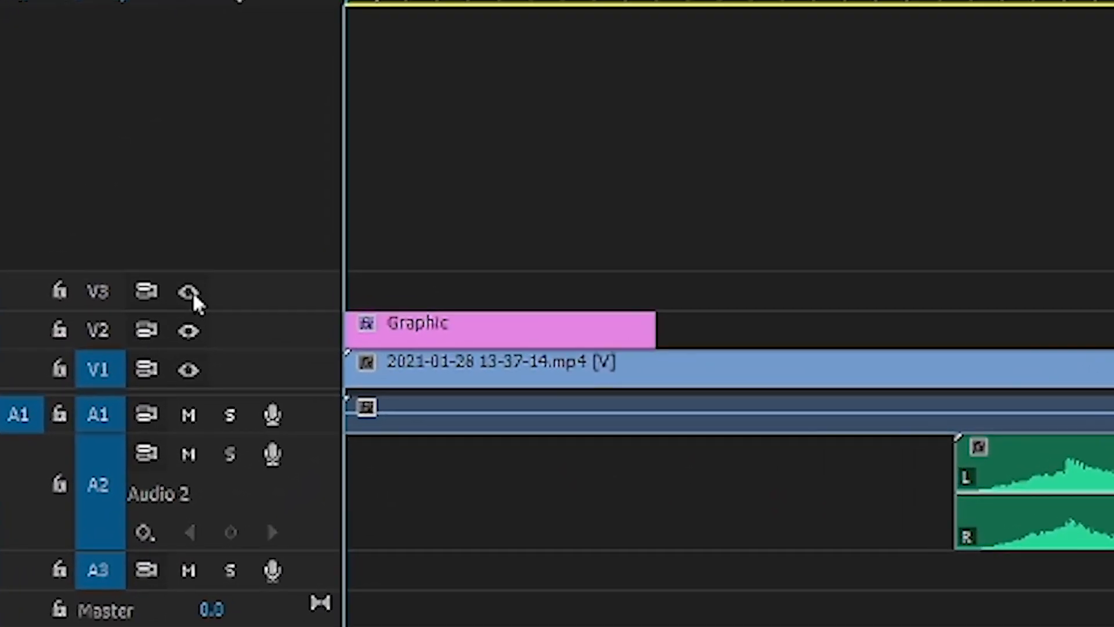
Step: Hide the picture of video track V1 and turn it back on
click(176, 338)
click(176, 338)
click(942, 381)
key(ctrl+shift+a)
click(888, 376)
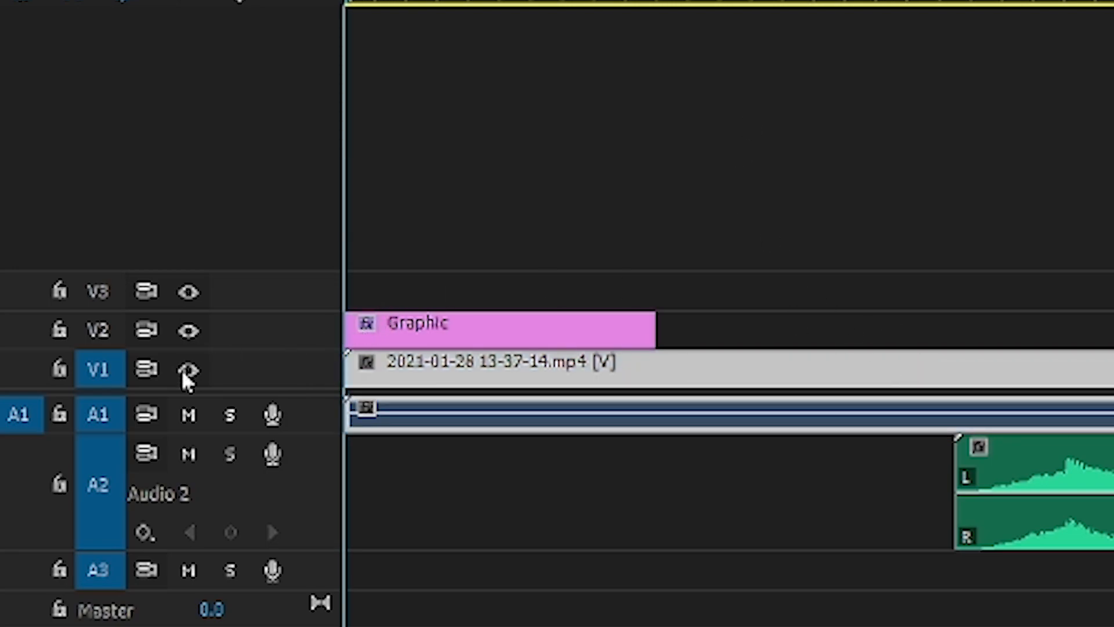
click(187, 372)
click(780, 426)
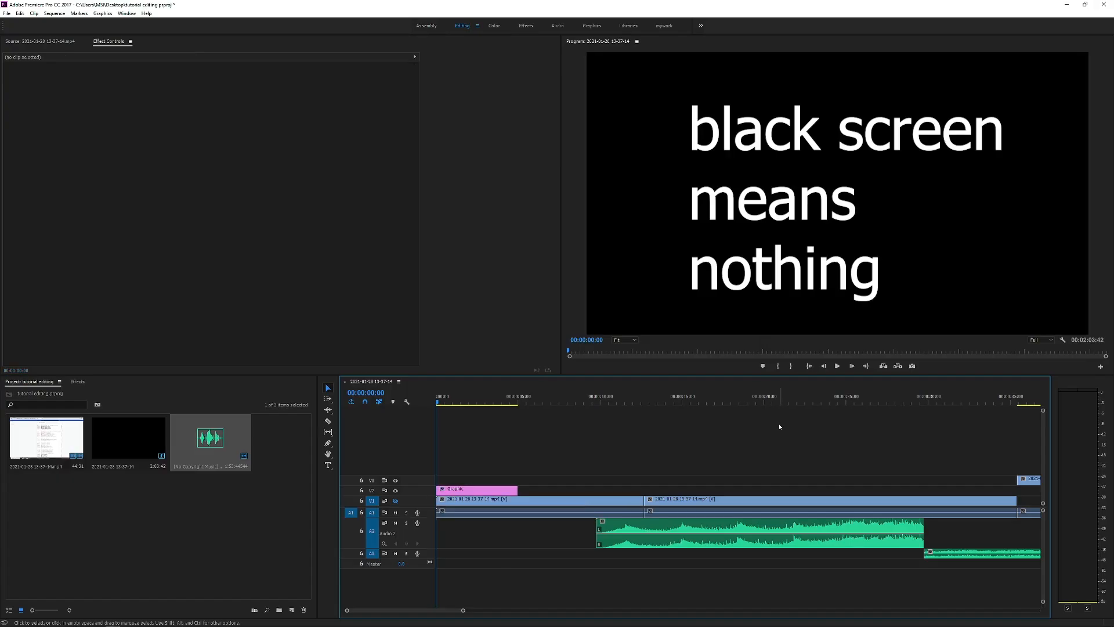
key(space)
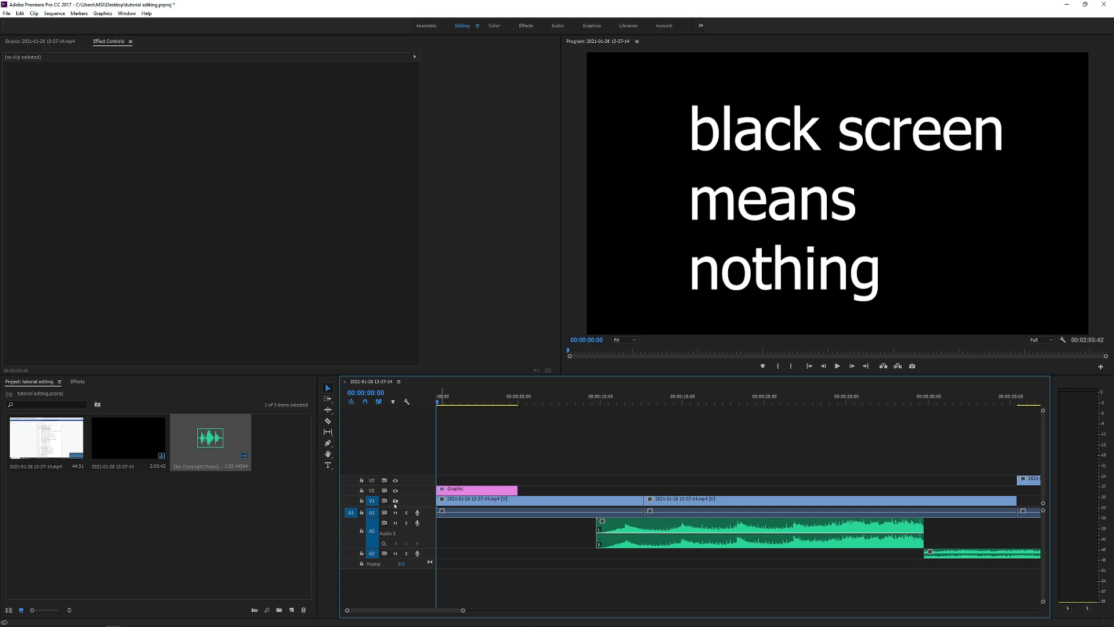
click(395, 500)
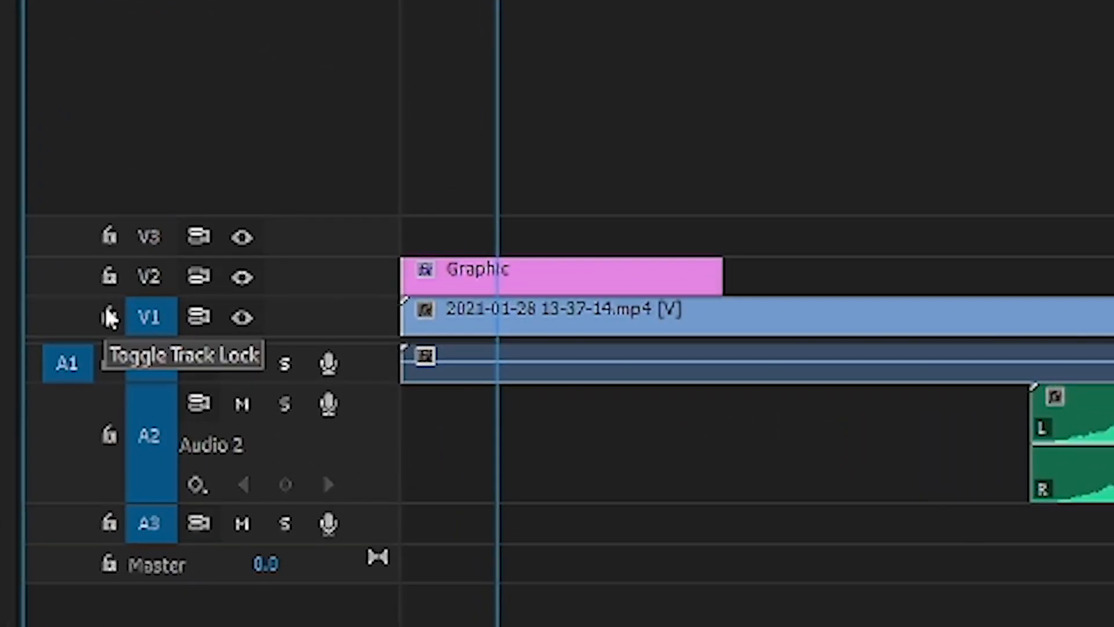
Step: Lock video track V1, try selecting its clips and unlock the track again
click(273, 435)
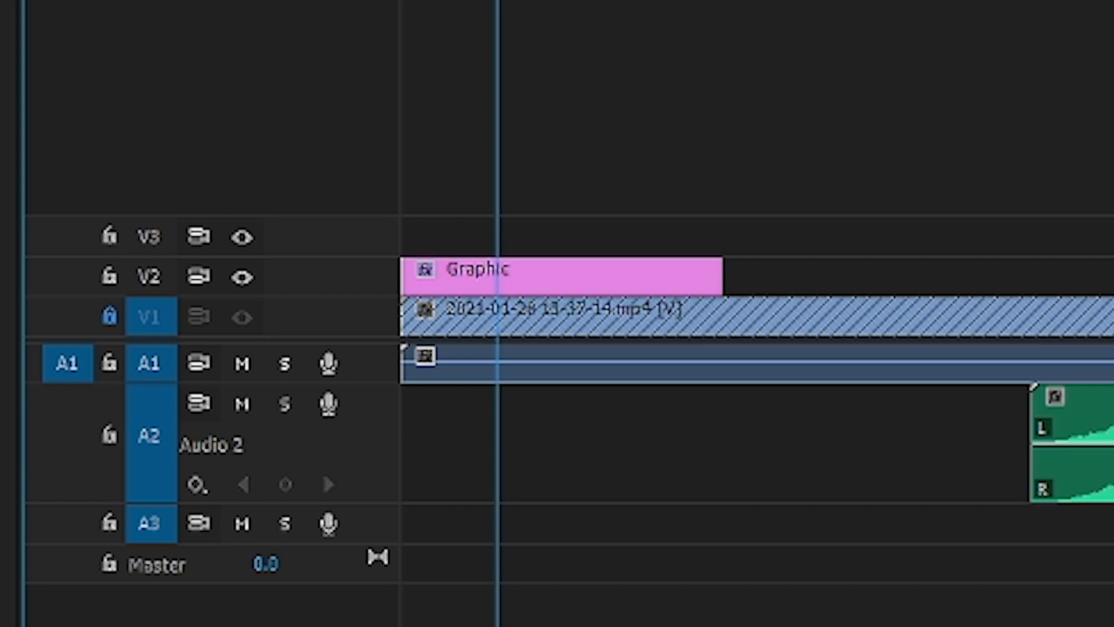
click(819, 371)
click(818, 445)
click(110, 317)
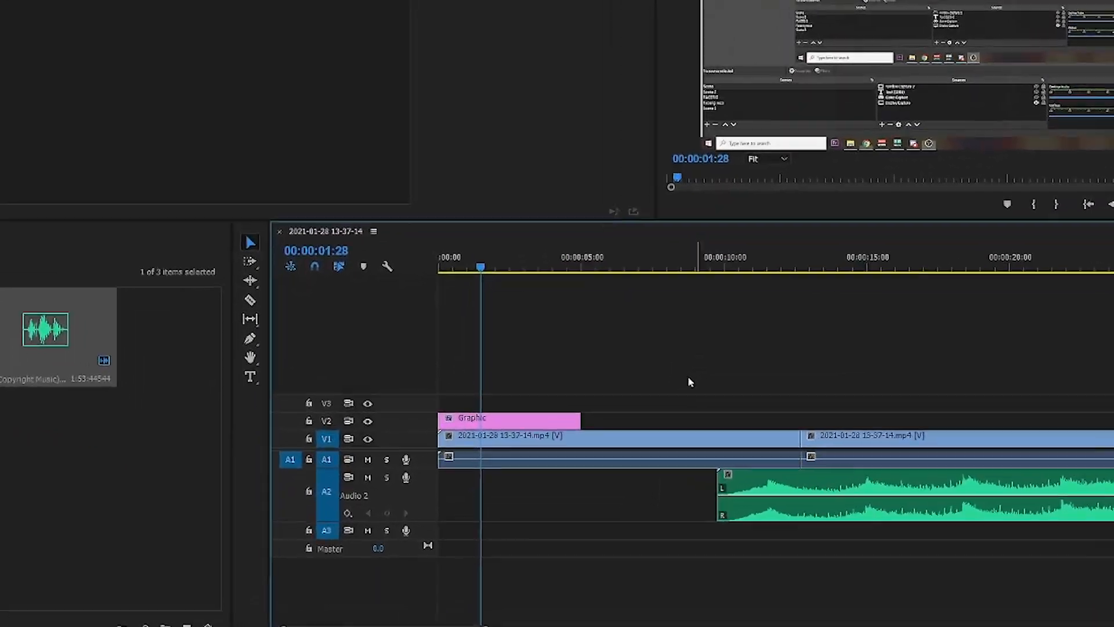
Step: Mute audio tracks A1 and A2, and unmute A1 again
click(318, 363)
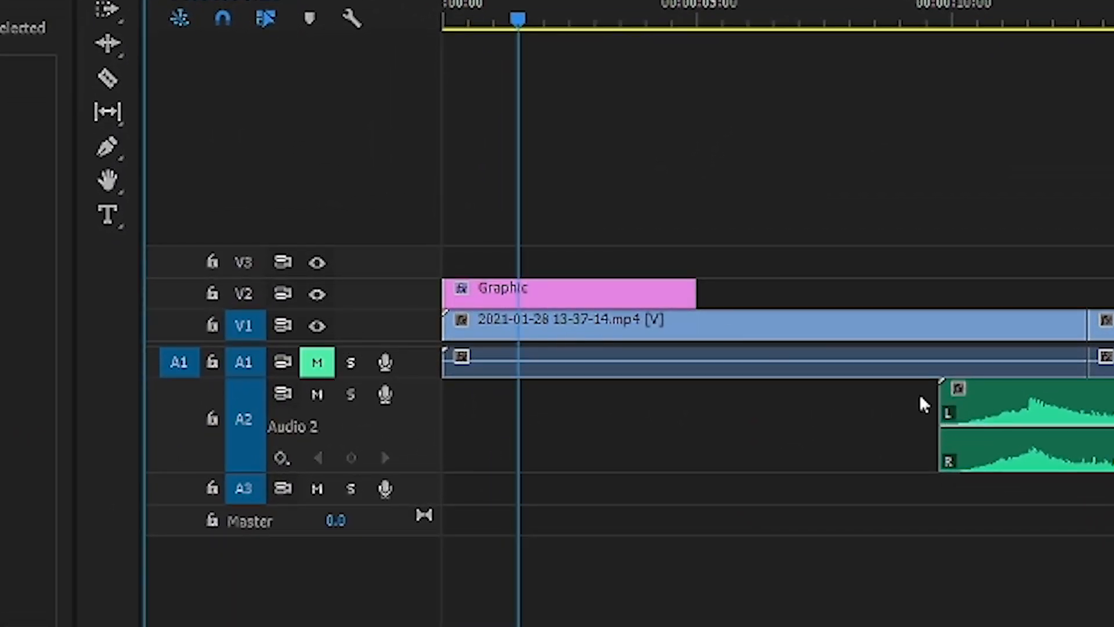
click(317, 395)
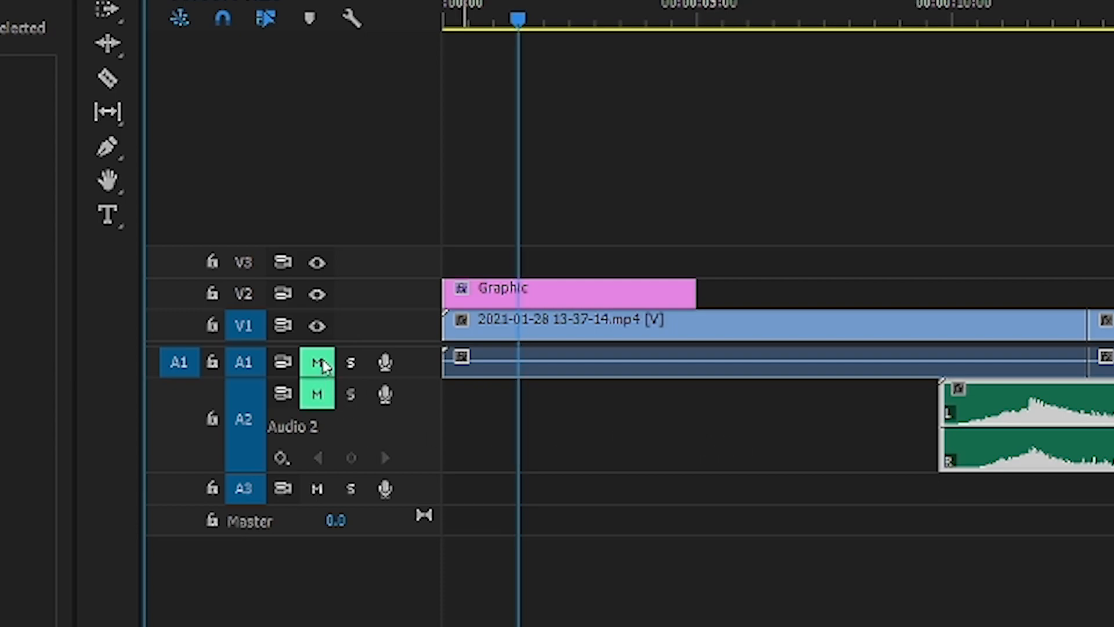
click(317, 362)
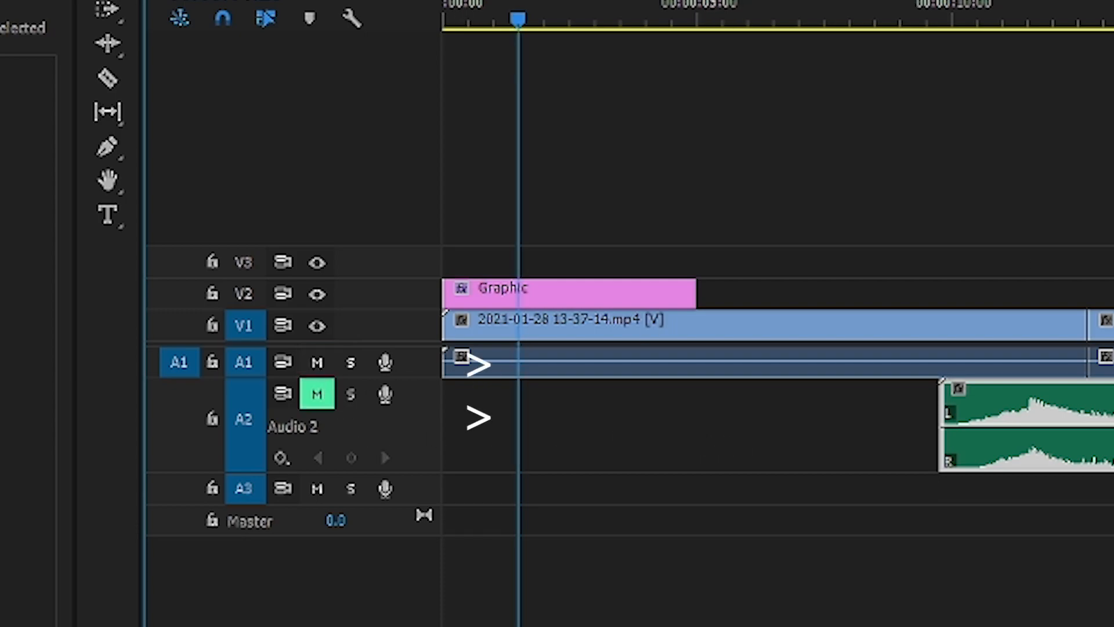
Step: Place the playhead over the music clip on track A2, and switch that track from muted to solo
key(minus)
key(minus)
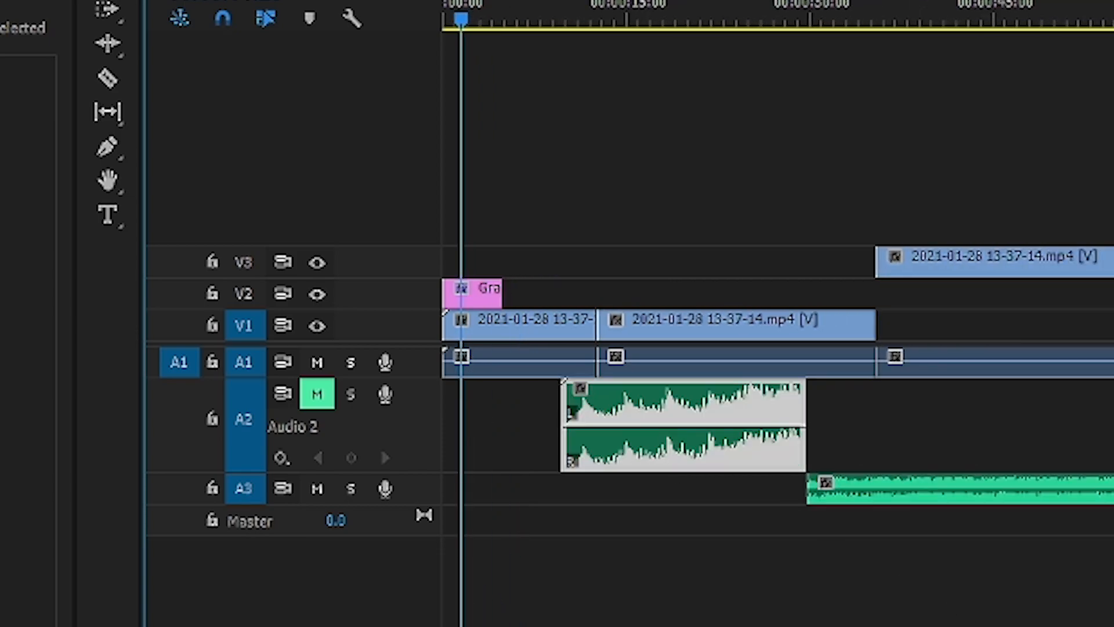
drag(489, 7, 600, 2)
click(708, 9)
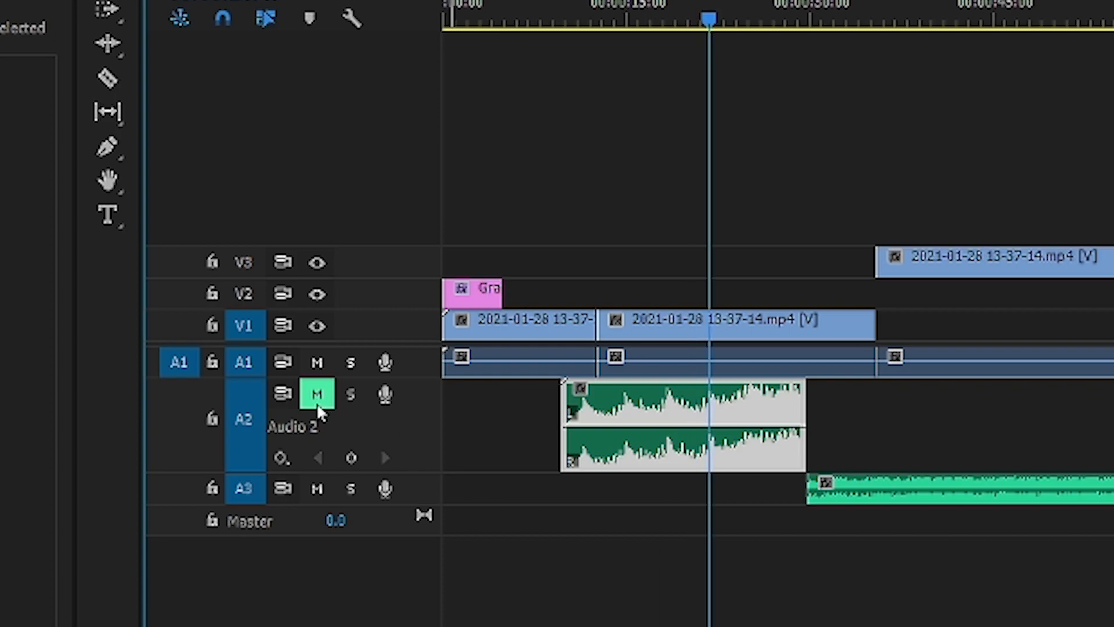
click(356, 393)
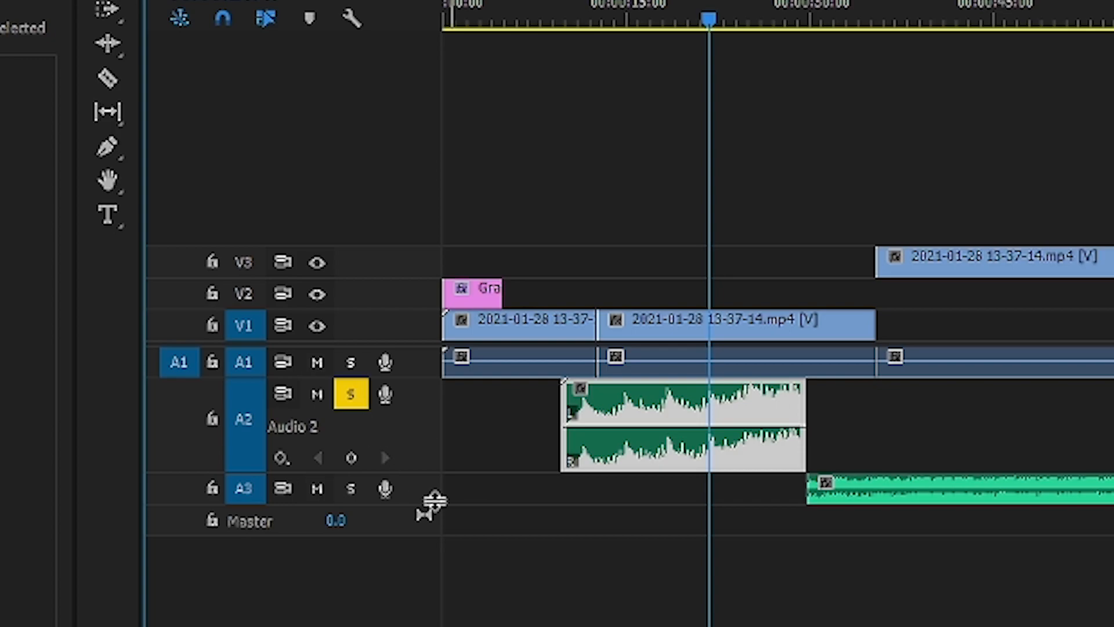
Step: Select the audio clip on track A3, split it with the Razor tool and move its pieces with the Selection tool
click(1058, 486)
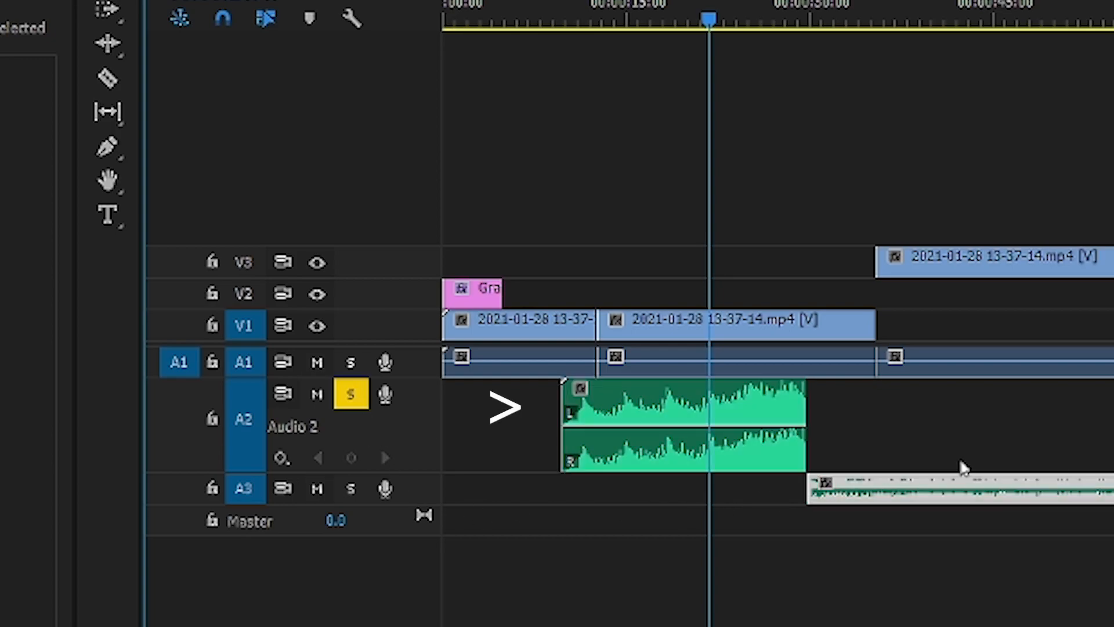
click(1060, 486)
key(v)
drag(1107, 490, 709, 566)
key(c)
click(926, 491)
key(v)
drag(949, 490, 698, 604)
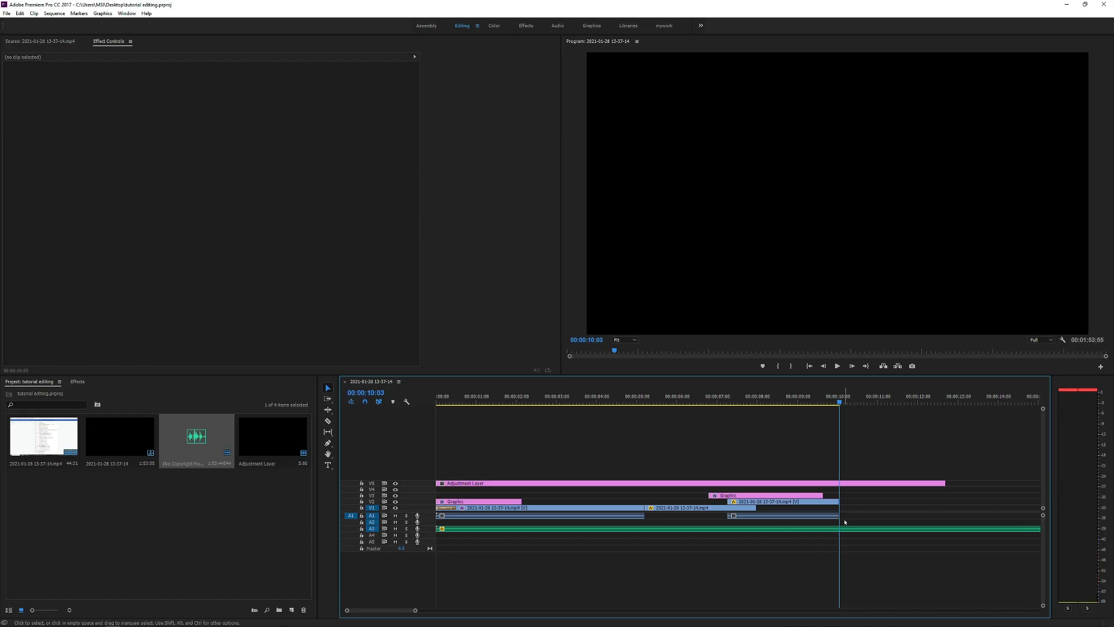
Step: Mark the sequence's out point at 00:00:10:03 and return the playhead to the start
right_click(820, 398)
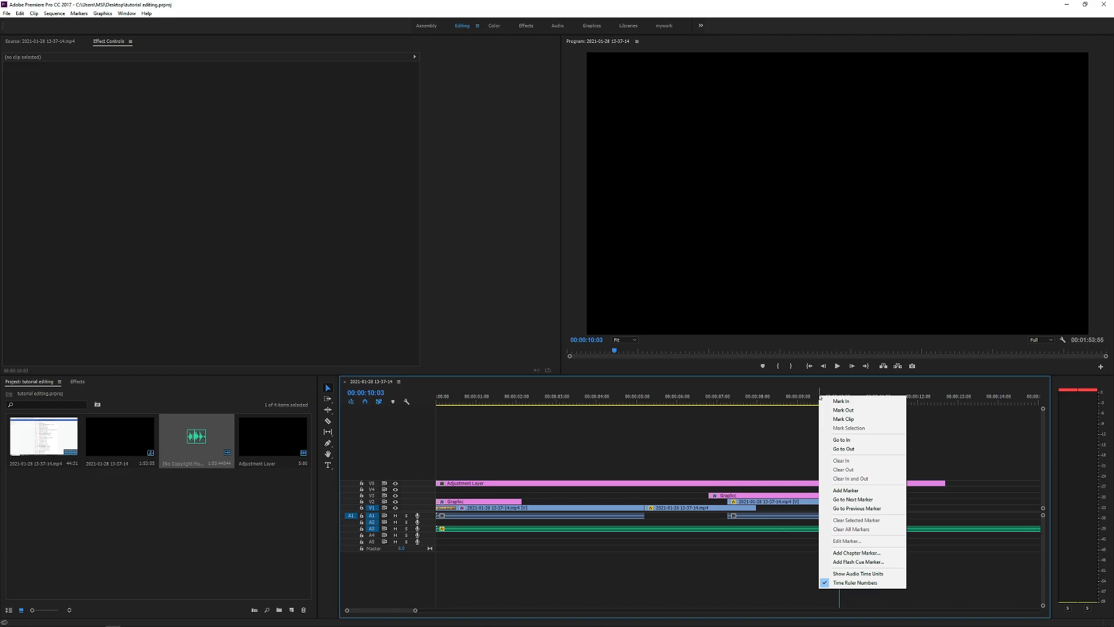
right_click(809, 393)
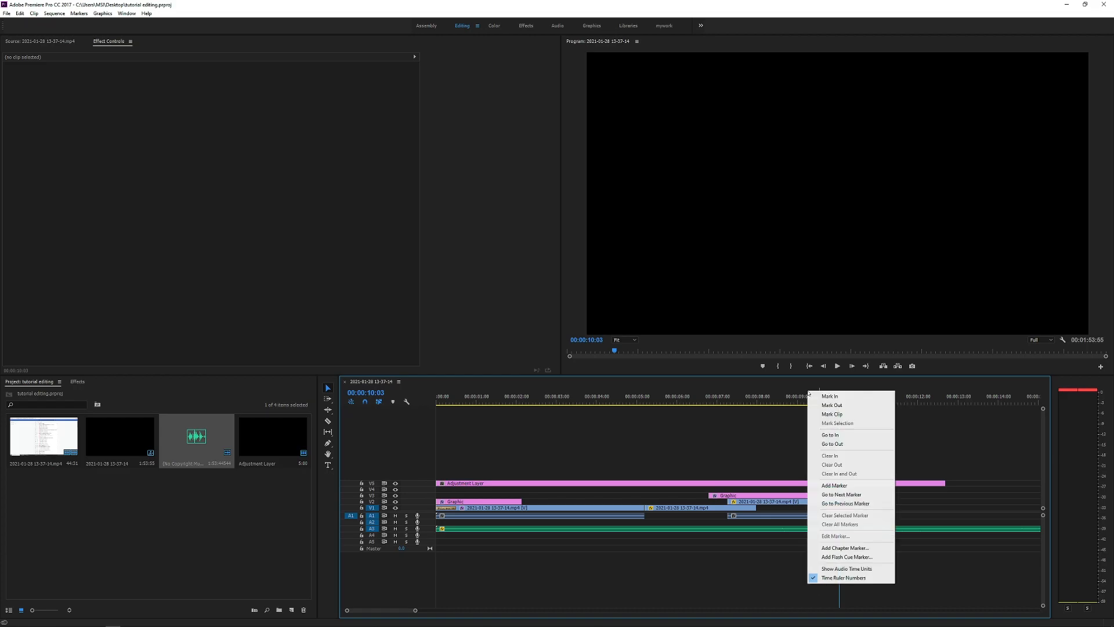
click(832, 414)
key(Up)
key(Up)
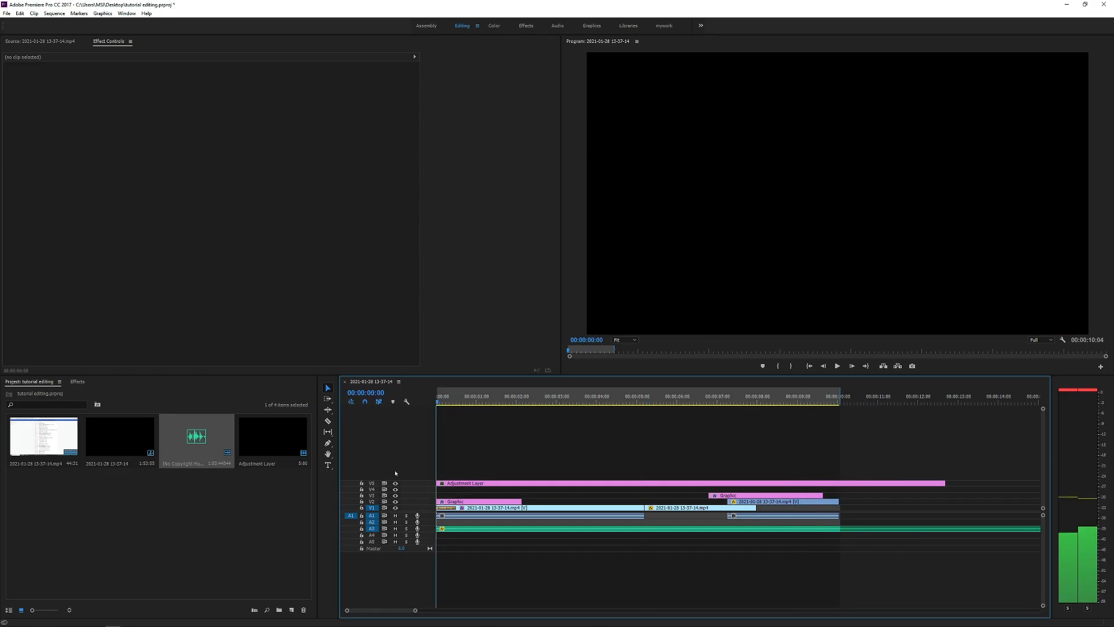
Step: Move the playhead to 00:00:02:12 and mark the in point there
click(518, 399)
drag(520, 400, 524, 400)
right_click(538, 394)
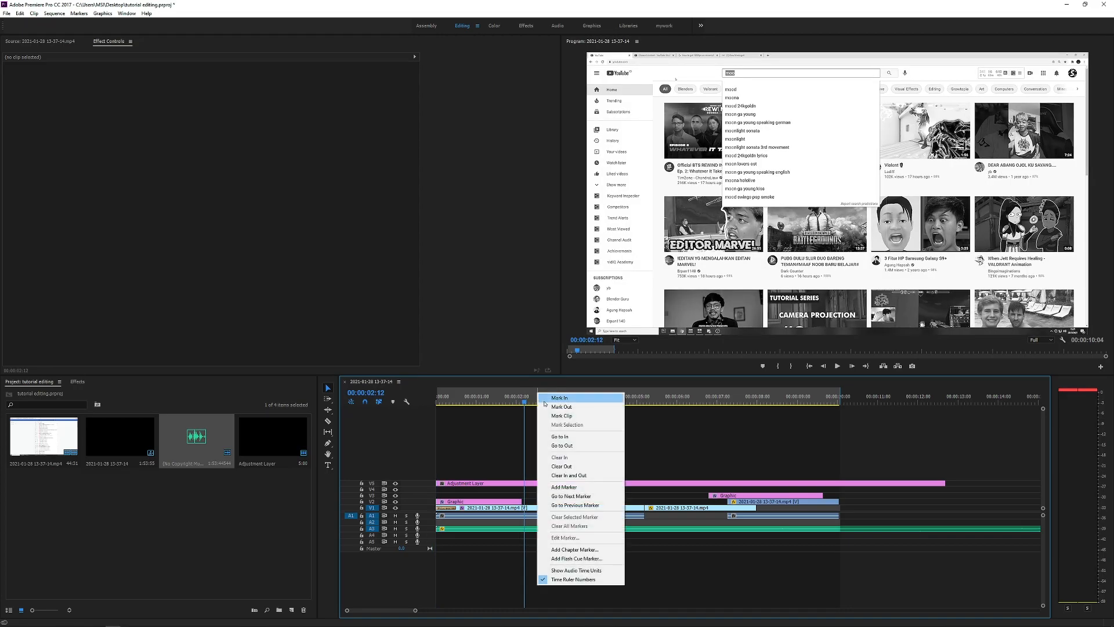
click(552, 398)
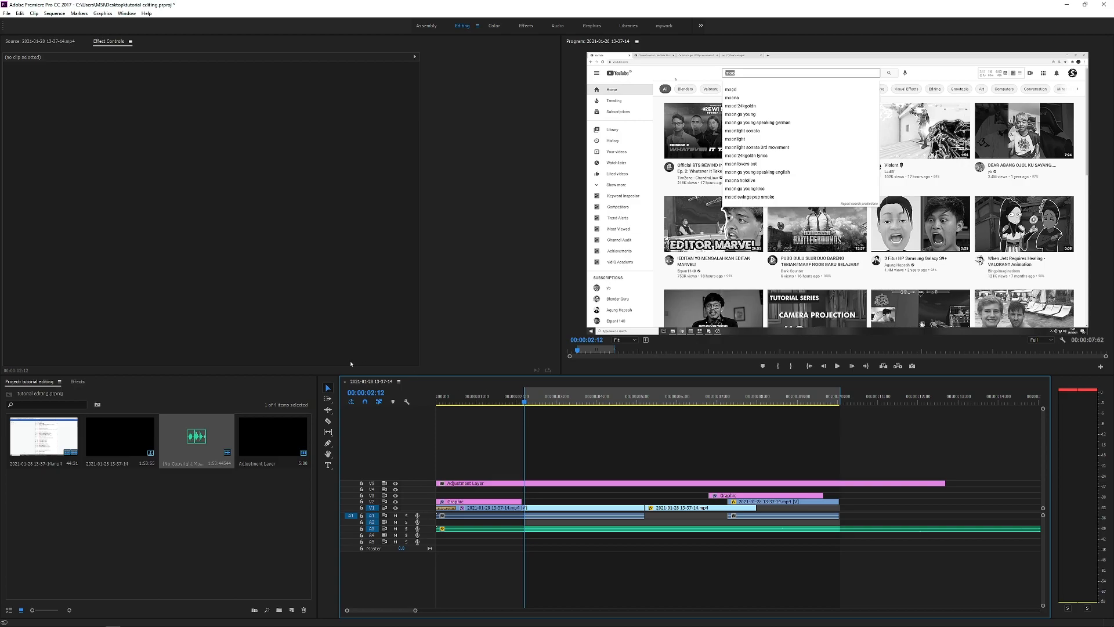
Step: Open the media export settings for the sequence and choose the H.264 format
click(7, 13)
mouse_move(110, 239)
click(165, 240)
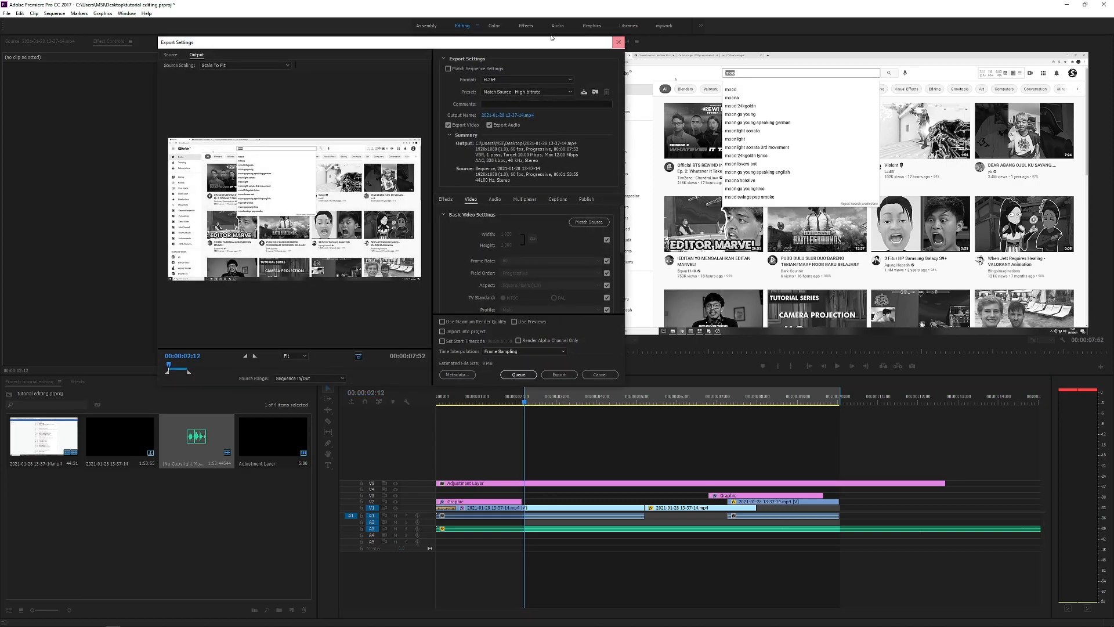
drag(558, 47, 505, 69)
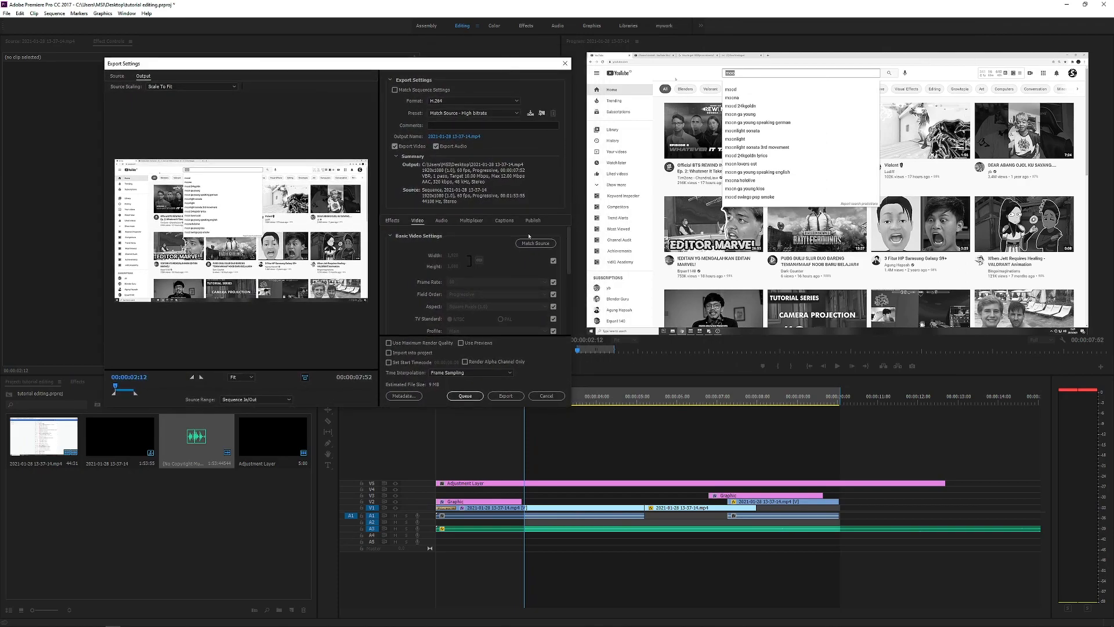
click(499, 101)
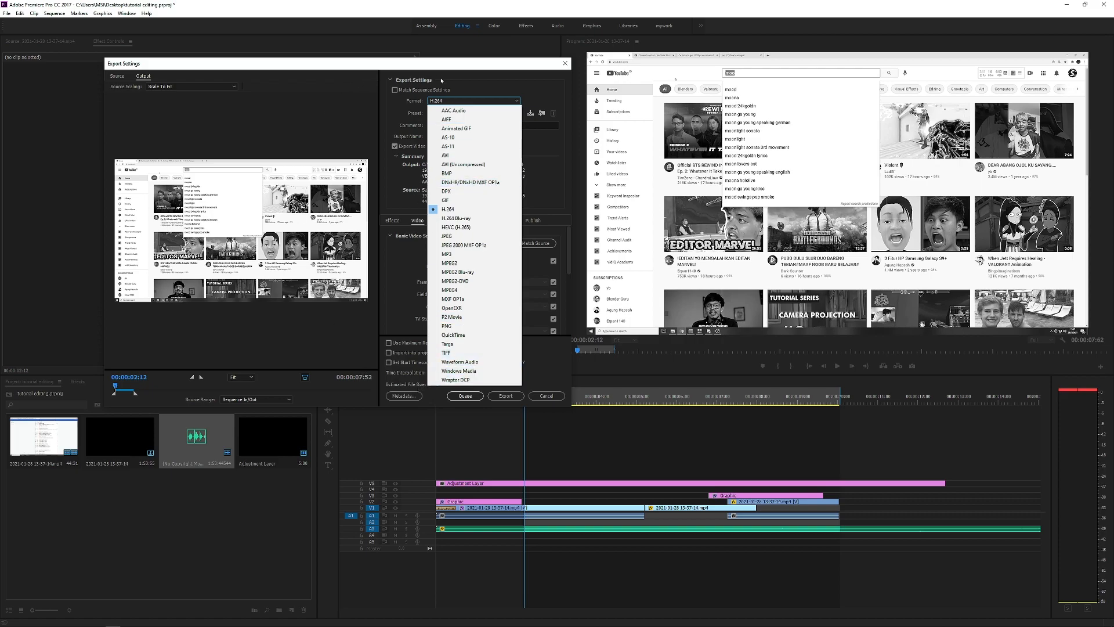
click(485, 210)
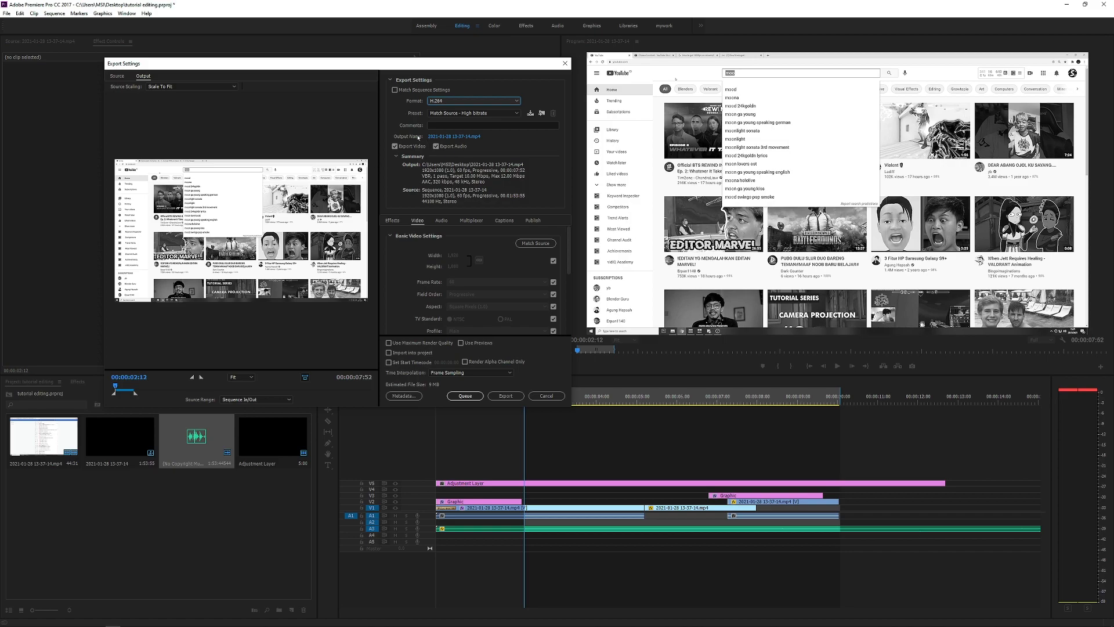
Step: Set the export's output file to "where" in the Desktop folder
click(451, 137)
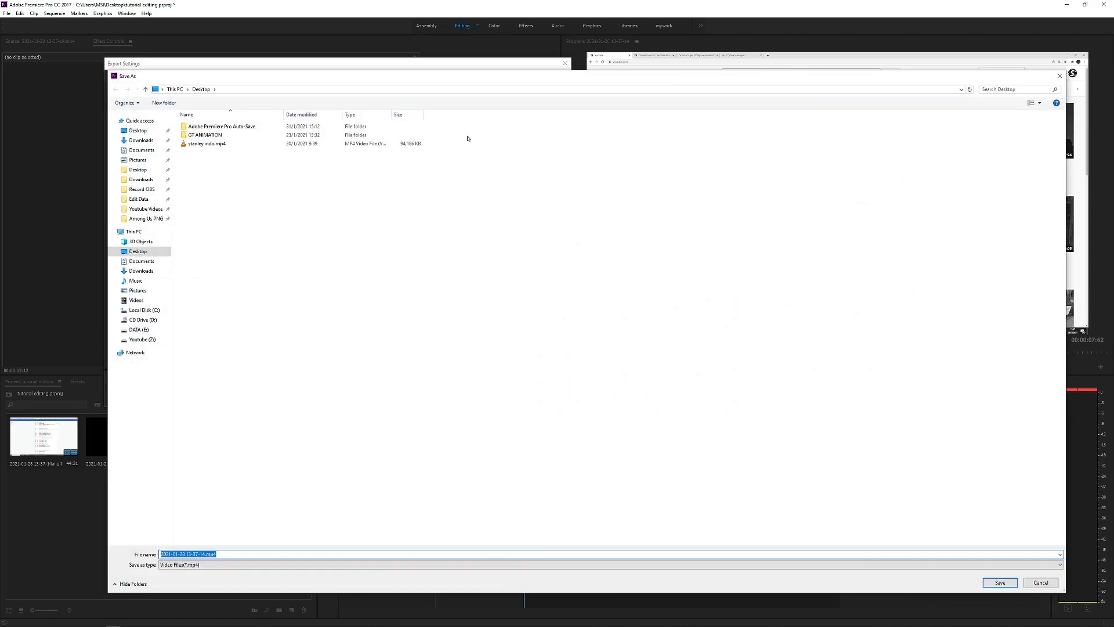
click(137, 130)
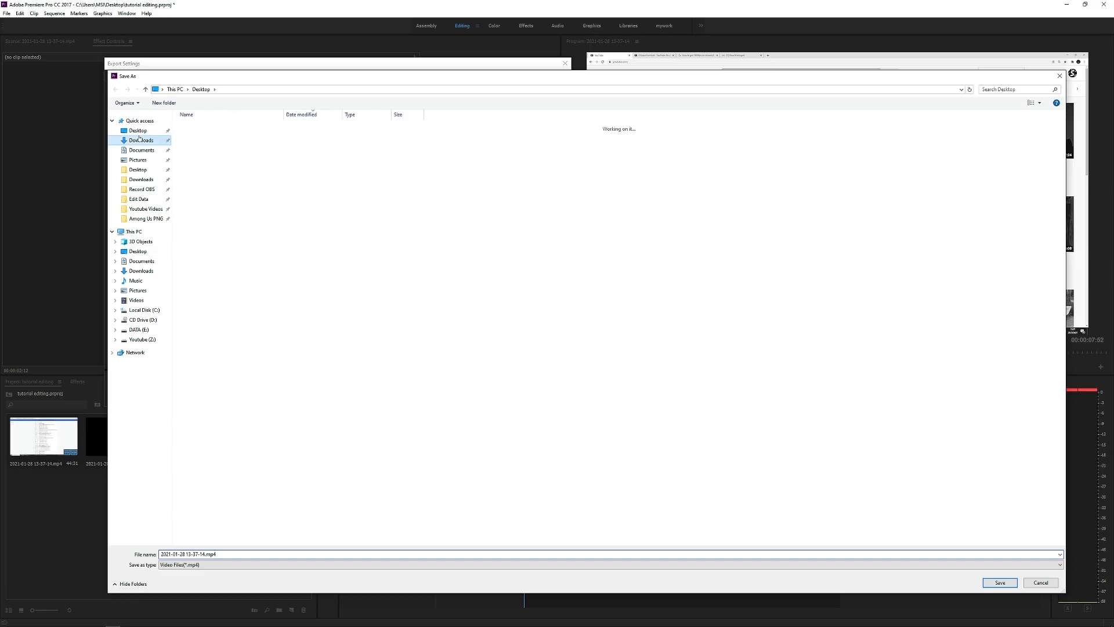
click(246, 553)
text(where)
key(Return)
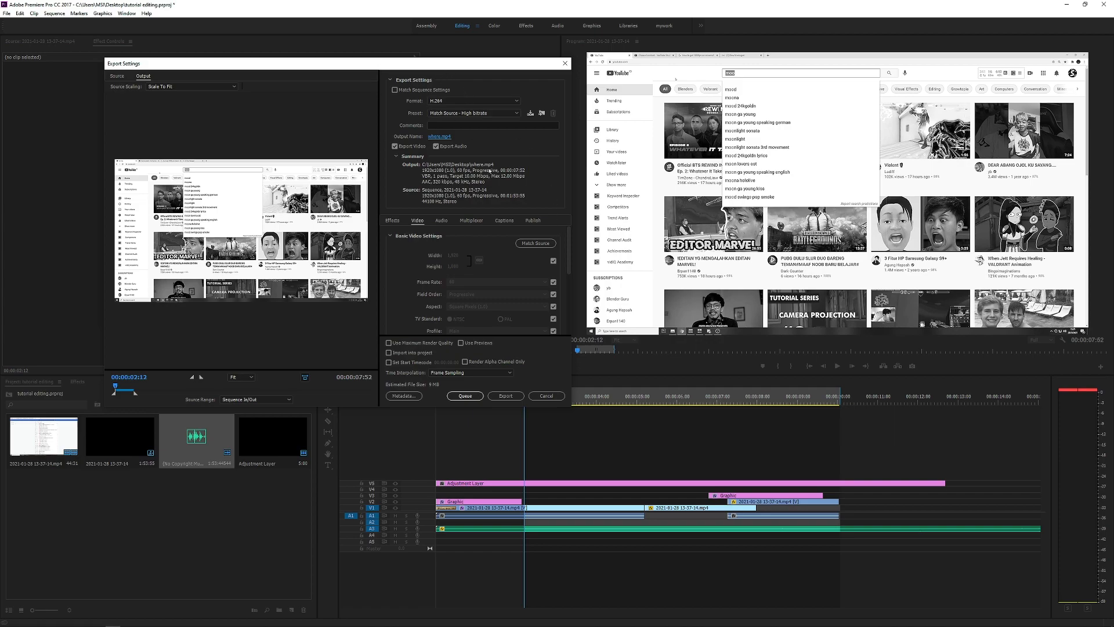
Step: Match the export's basic video settings to the source and review the bitrate settings
scroll(516, 244, down, 1)
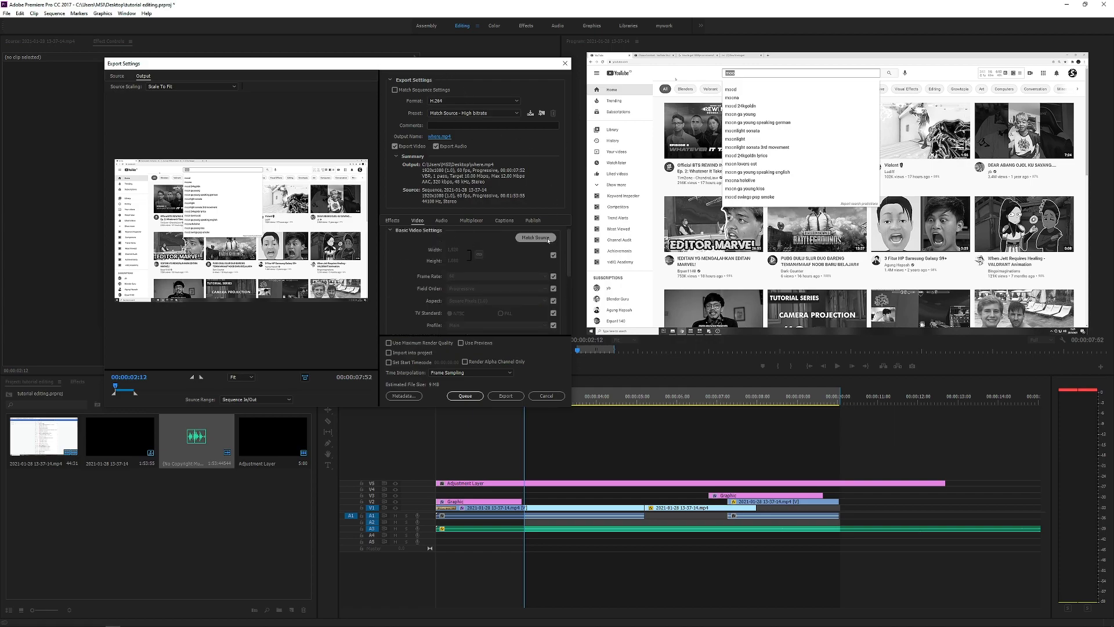
click(539, 238)
scroll(511, 251, down, 5)
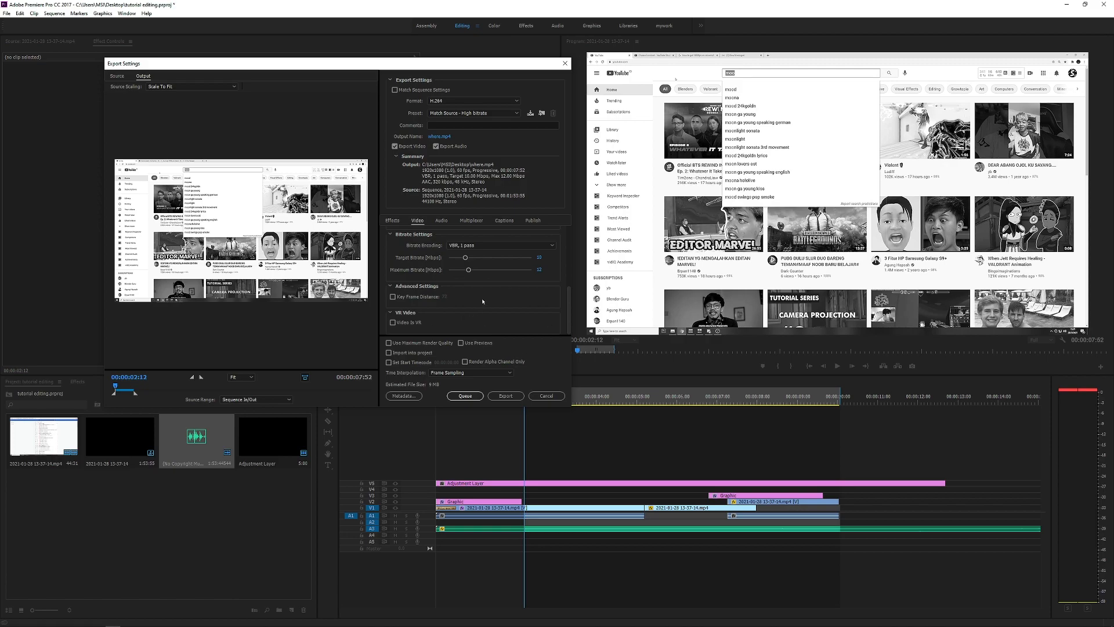
scroll(470, 311, up, 5)
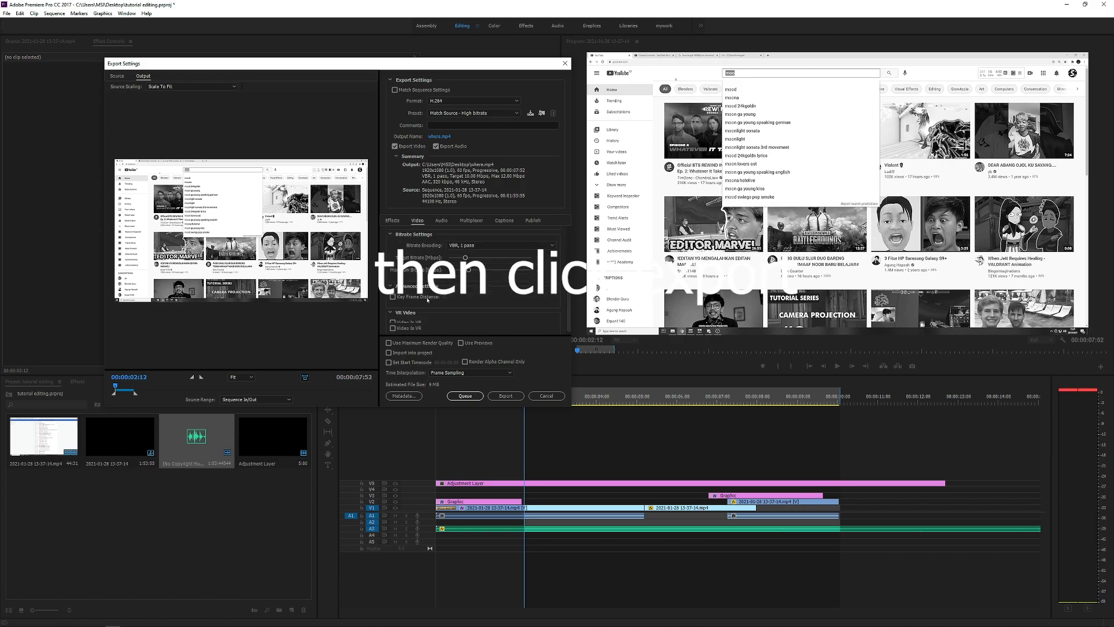